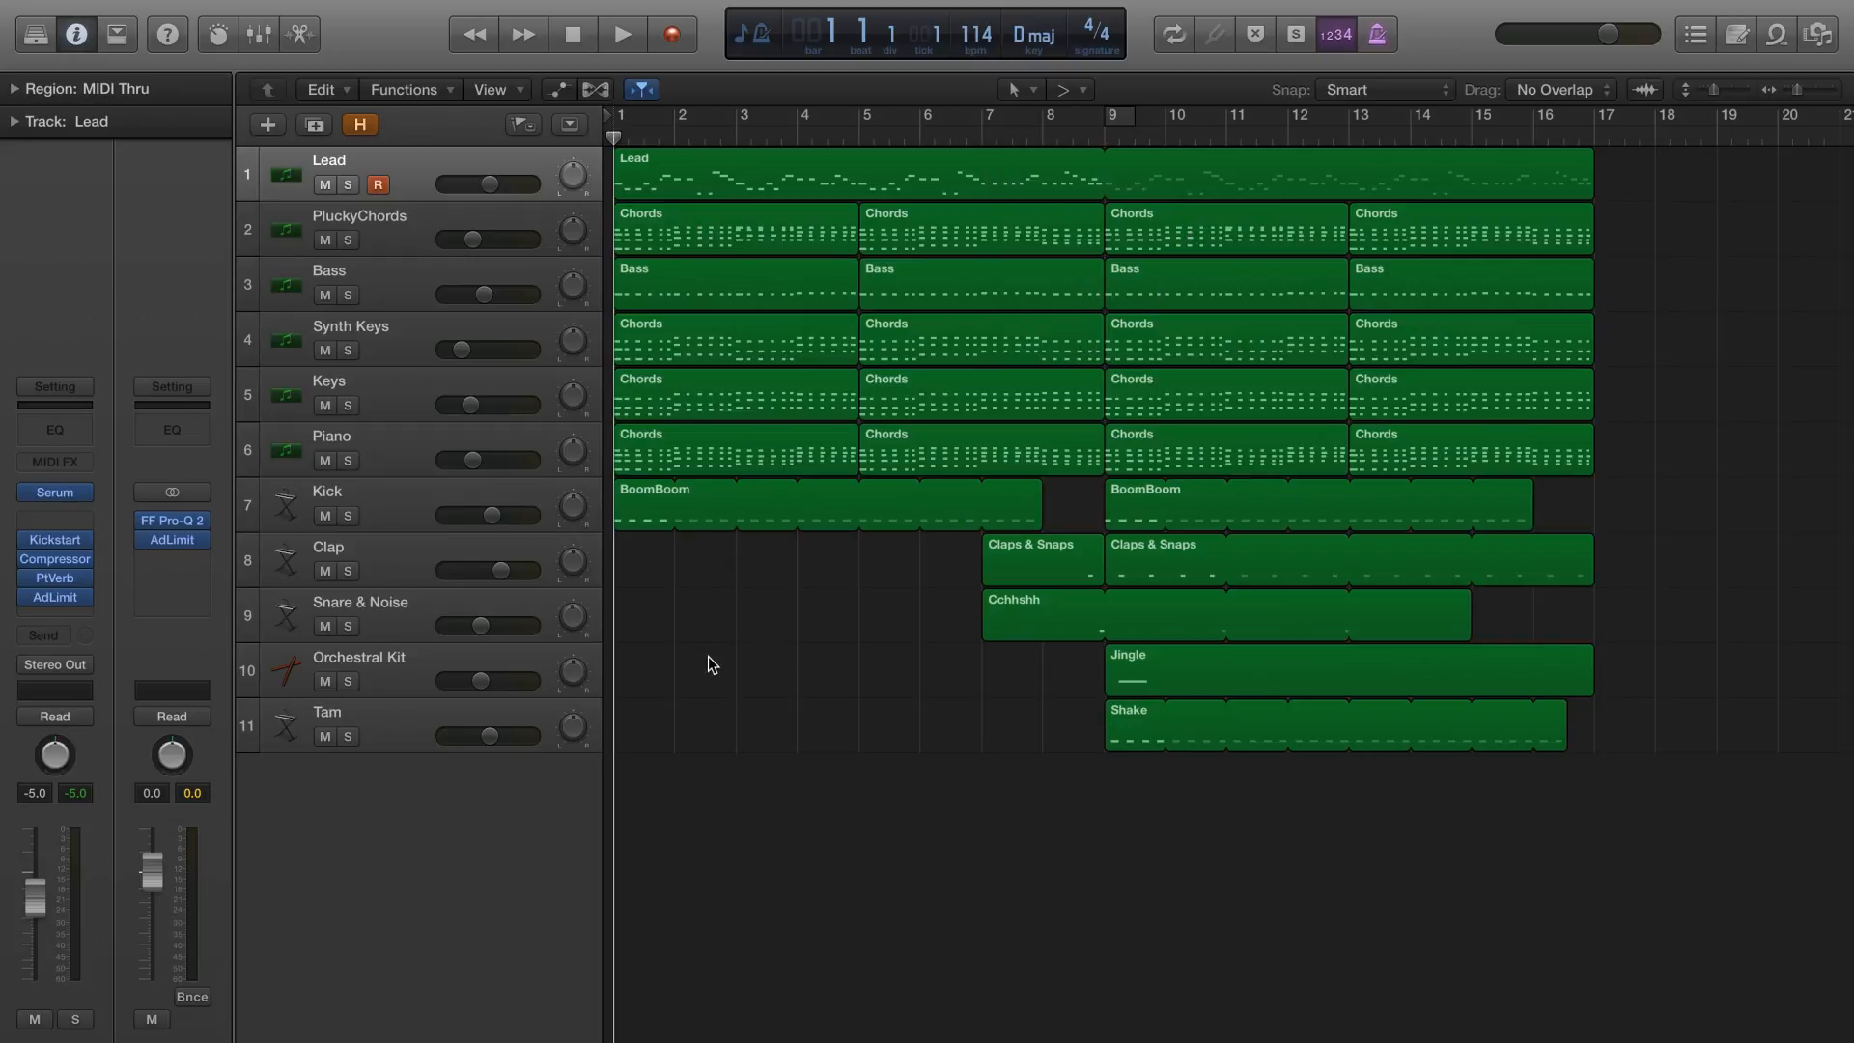
# Play the full arrangement to its end, and play the Lead track soloed from bar 1
pyautogui.press('space')
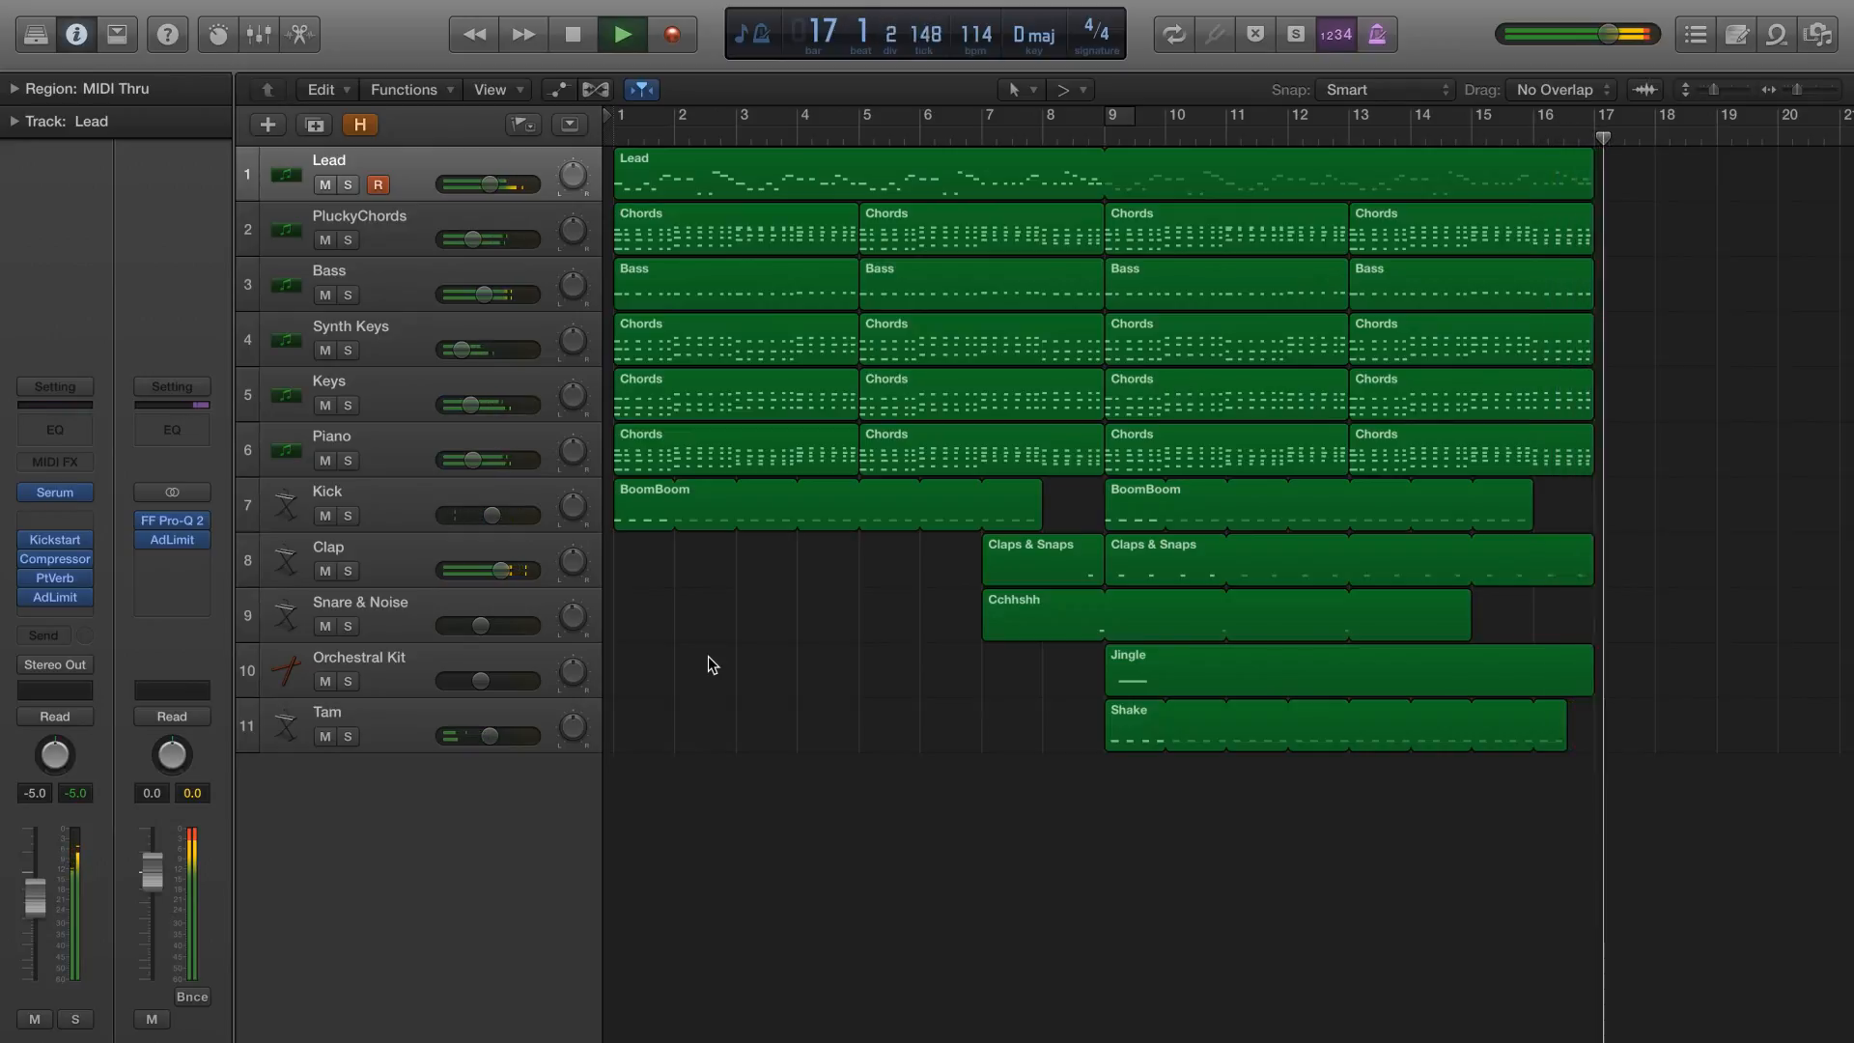
pyautogui.press('space')
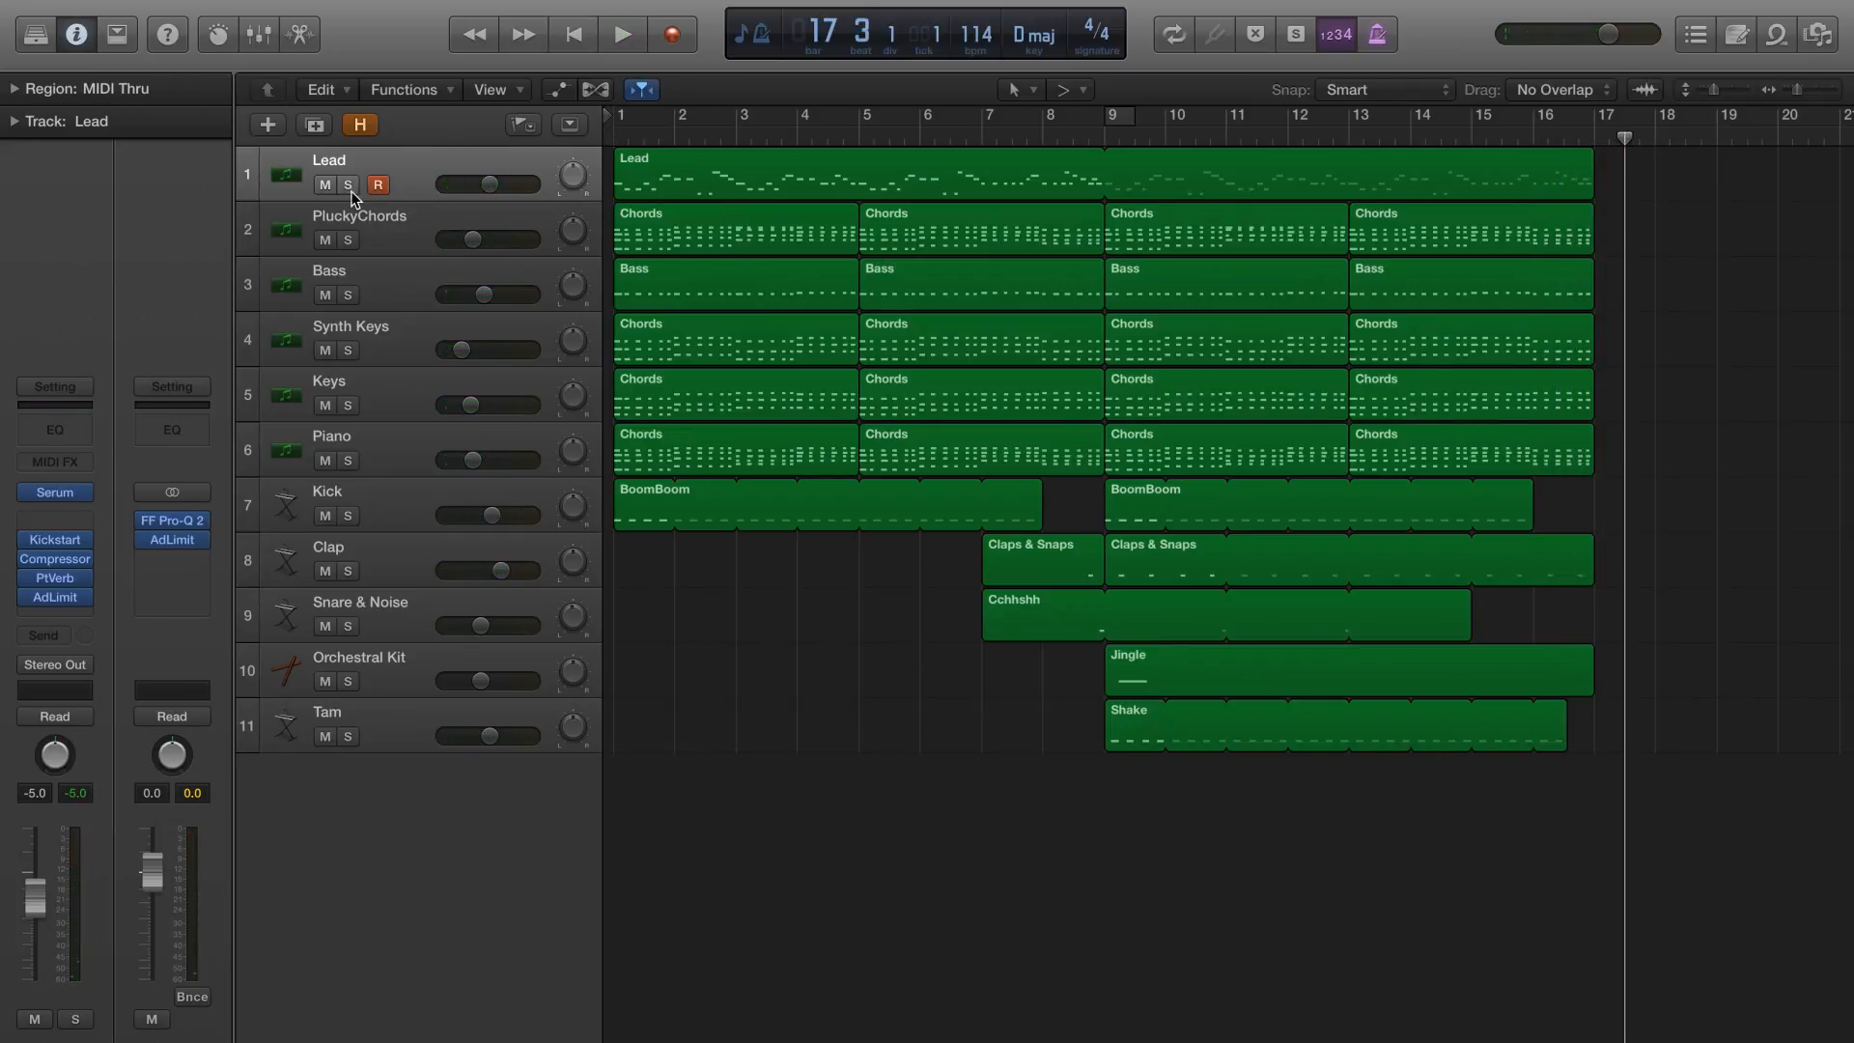
pyautogui.click(350, 198)
pyautogui.click(615, 138)
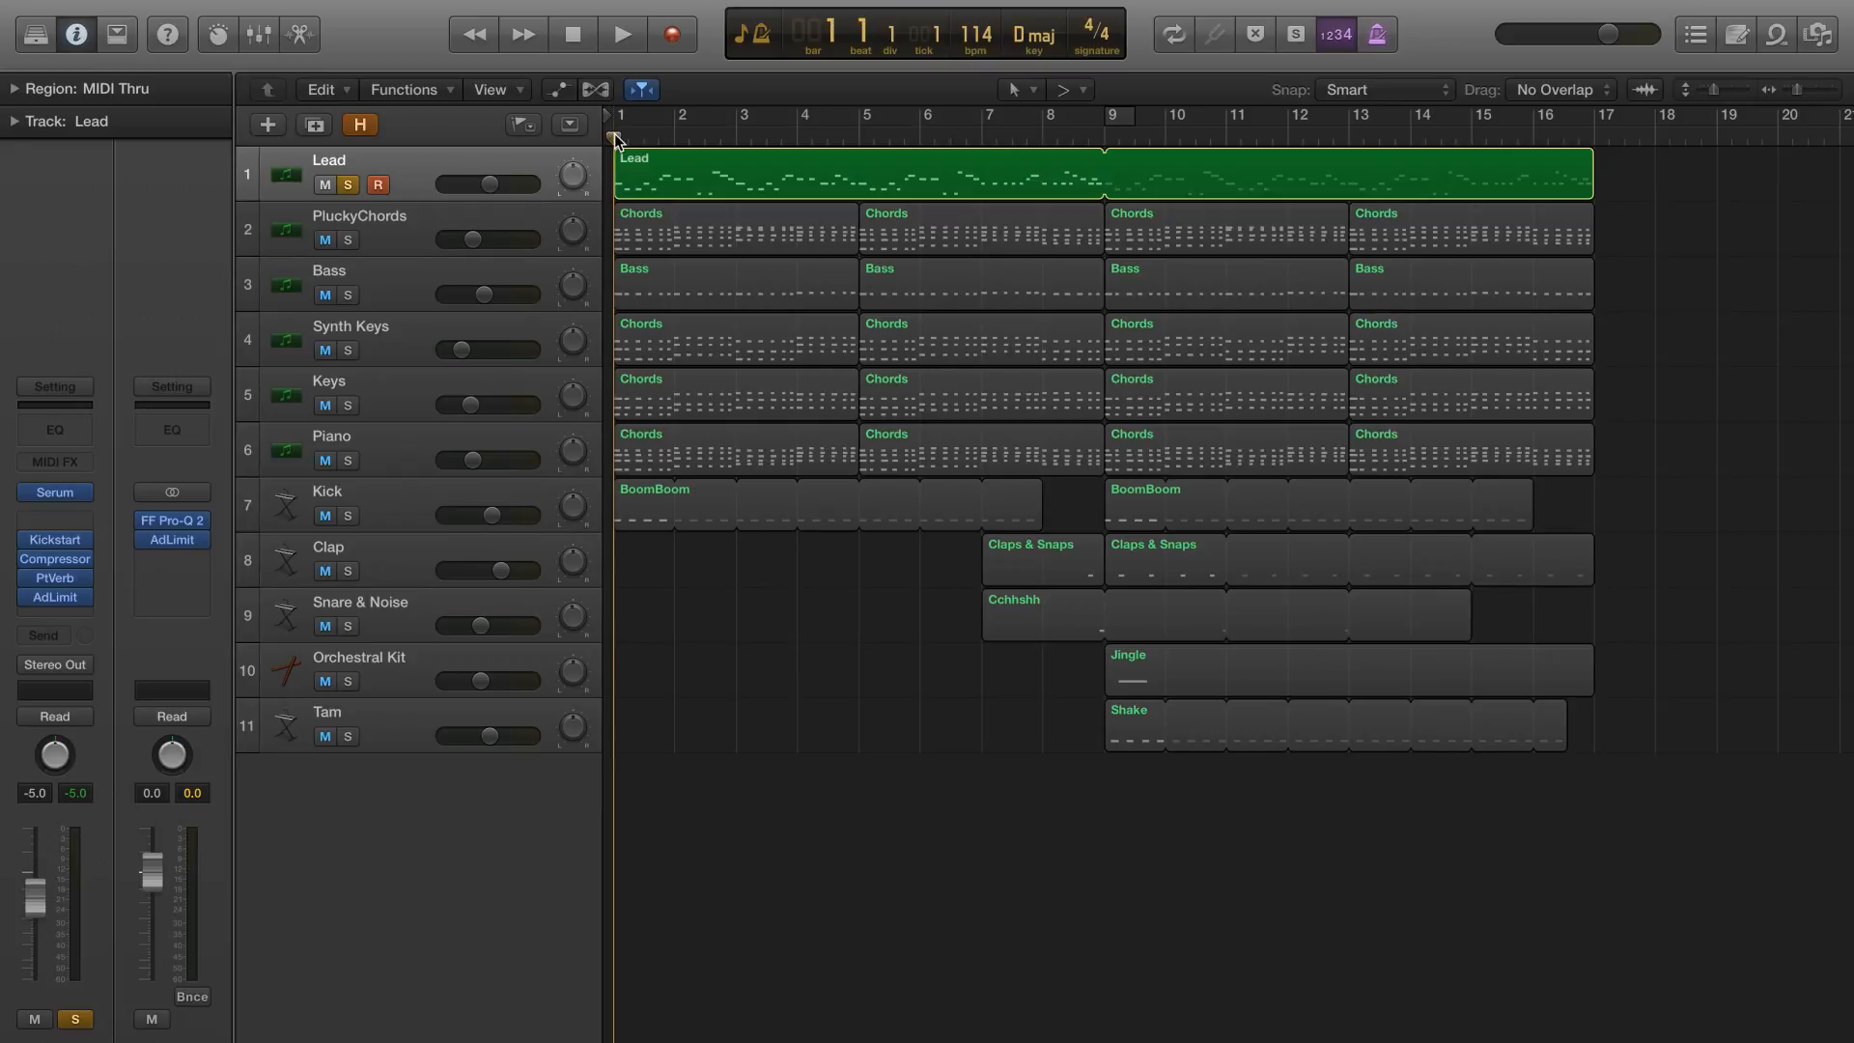
pyautogui.press('space')
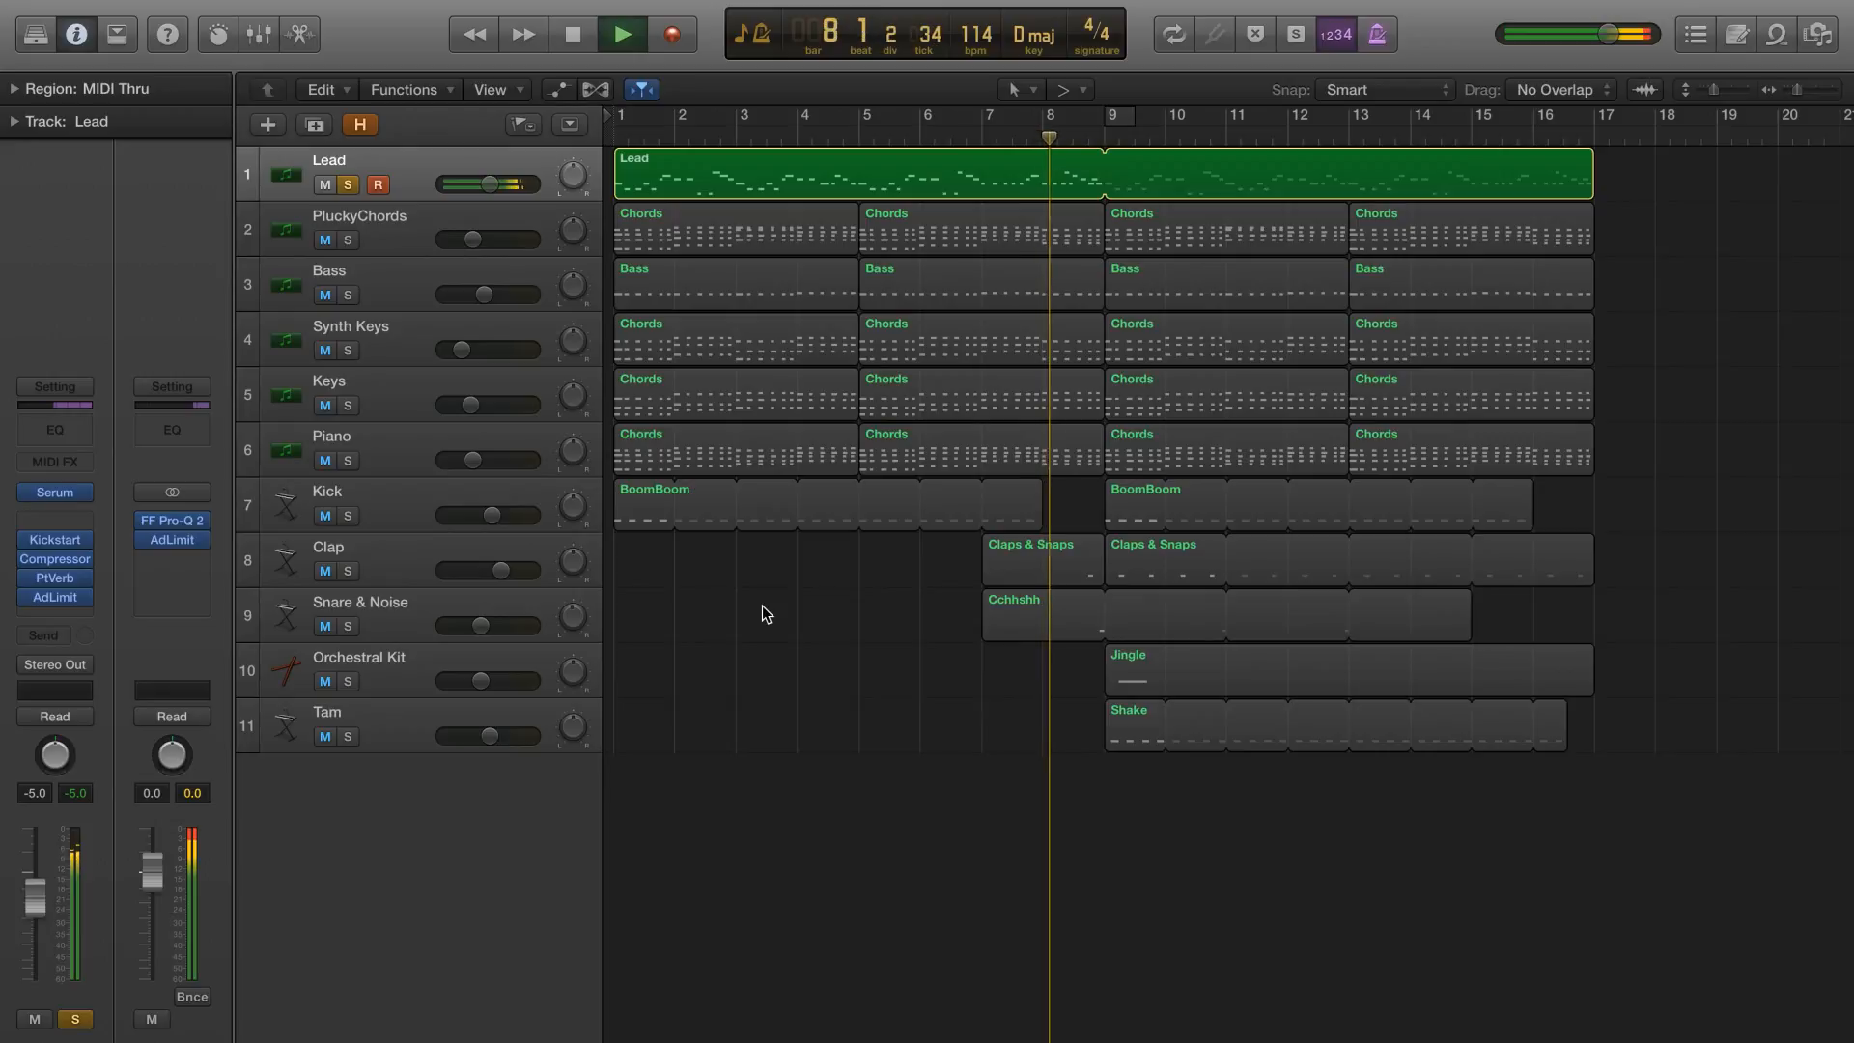
pyautogui.press('space')
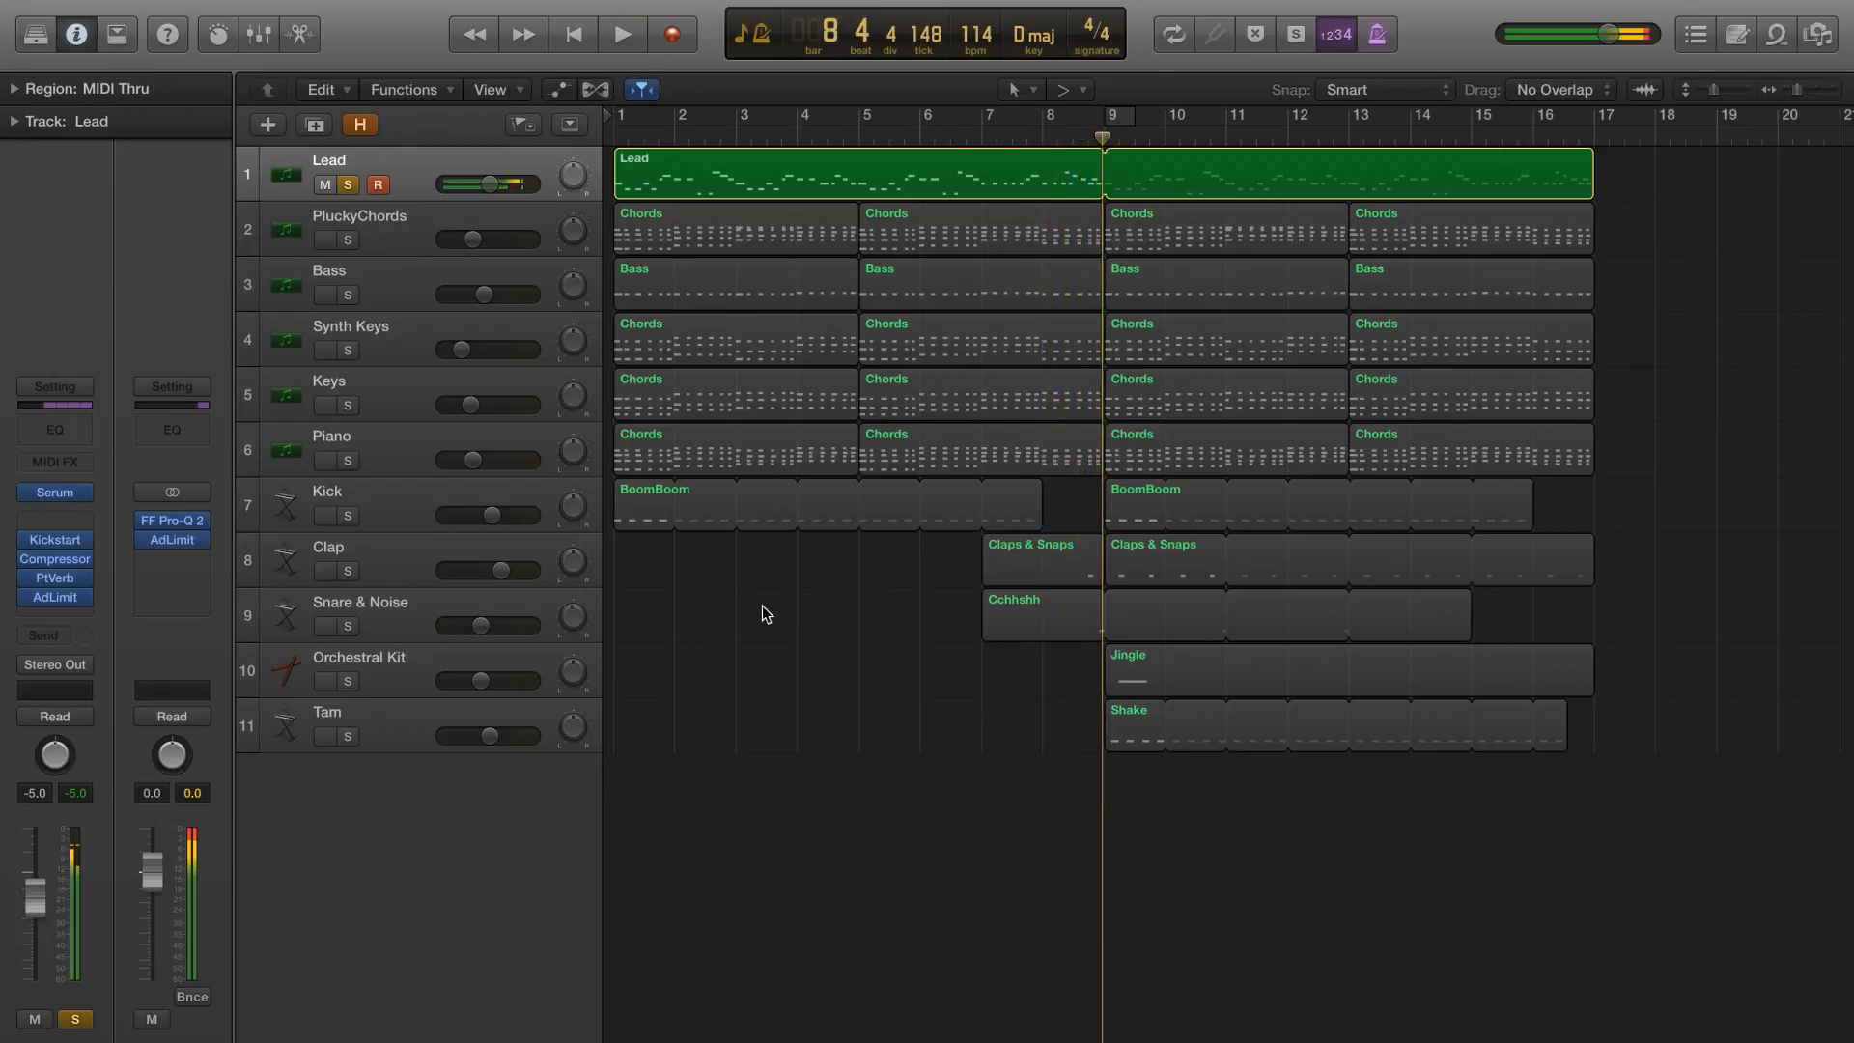
pyautogui.press('Return')
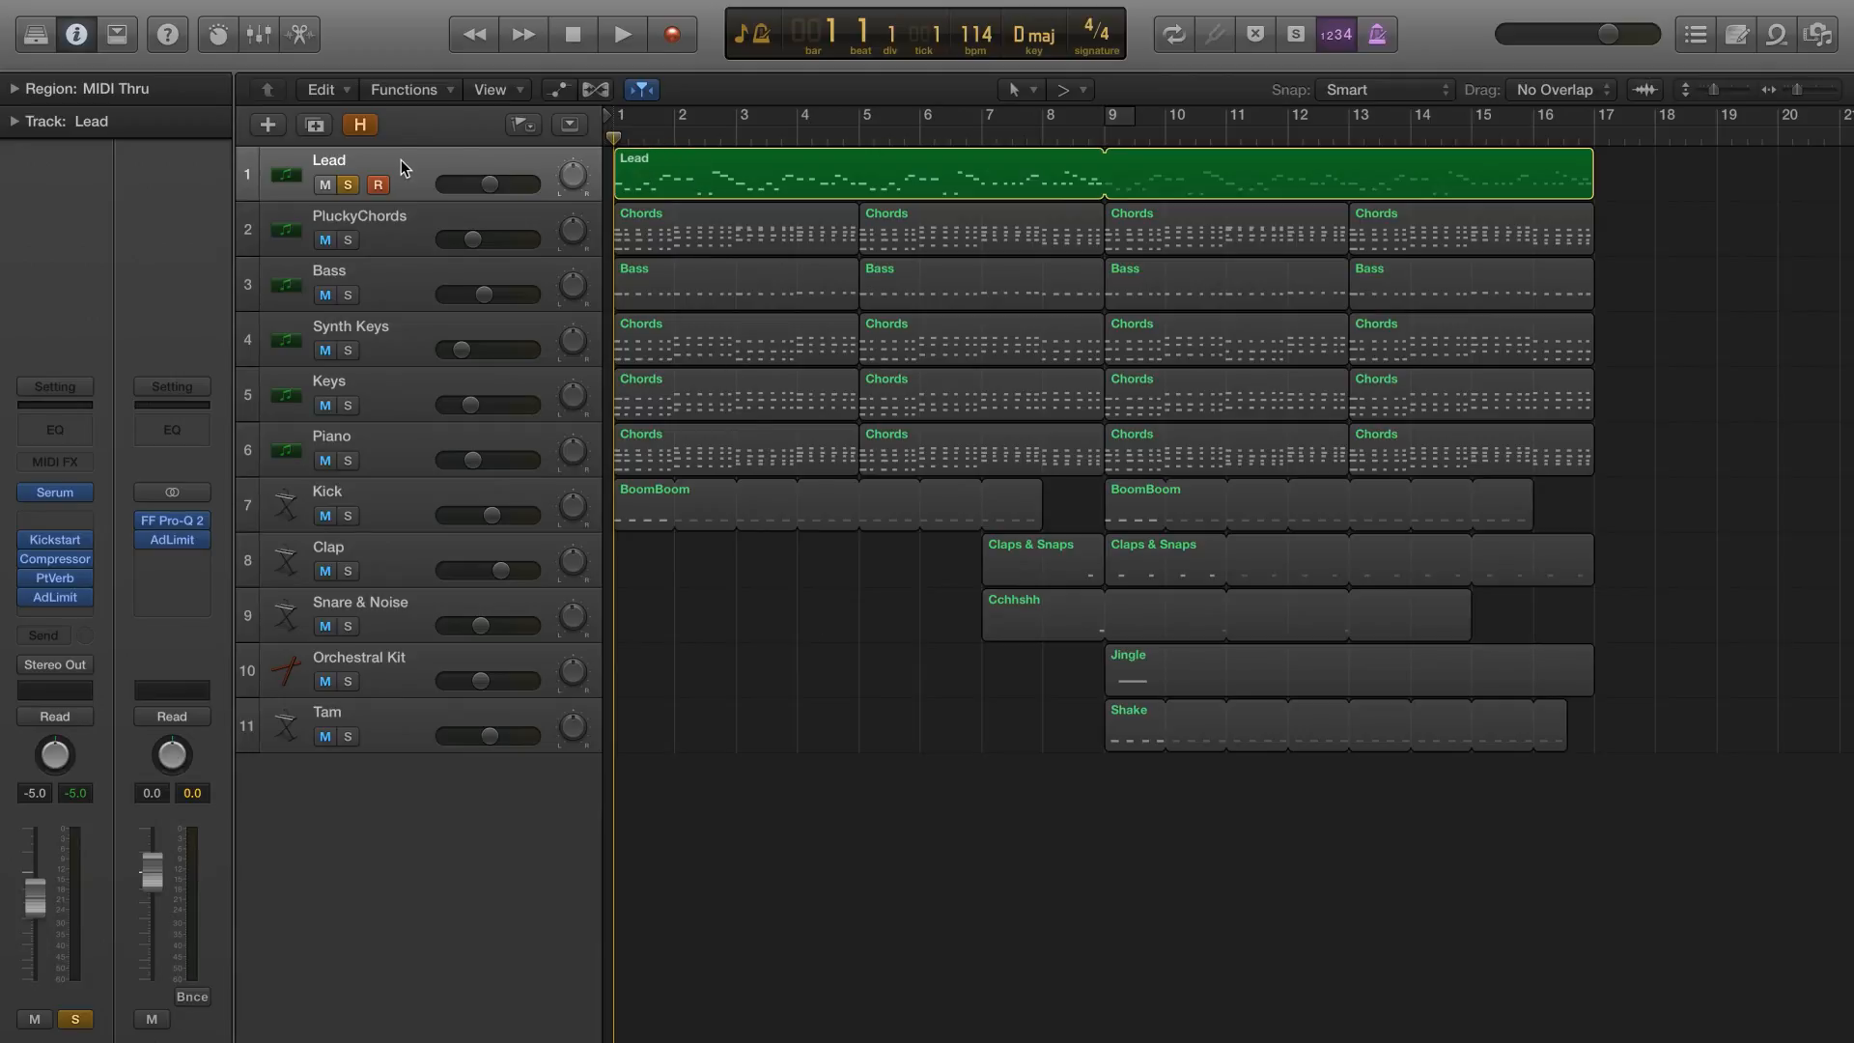
# Unsolo the Lead track and play PluckyChords, Bass and Synth Keys soloed together from bar 1
pyautogui.click(347, 240)
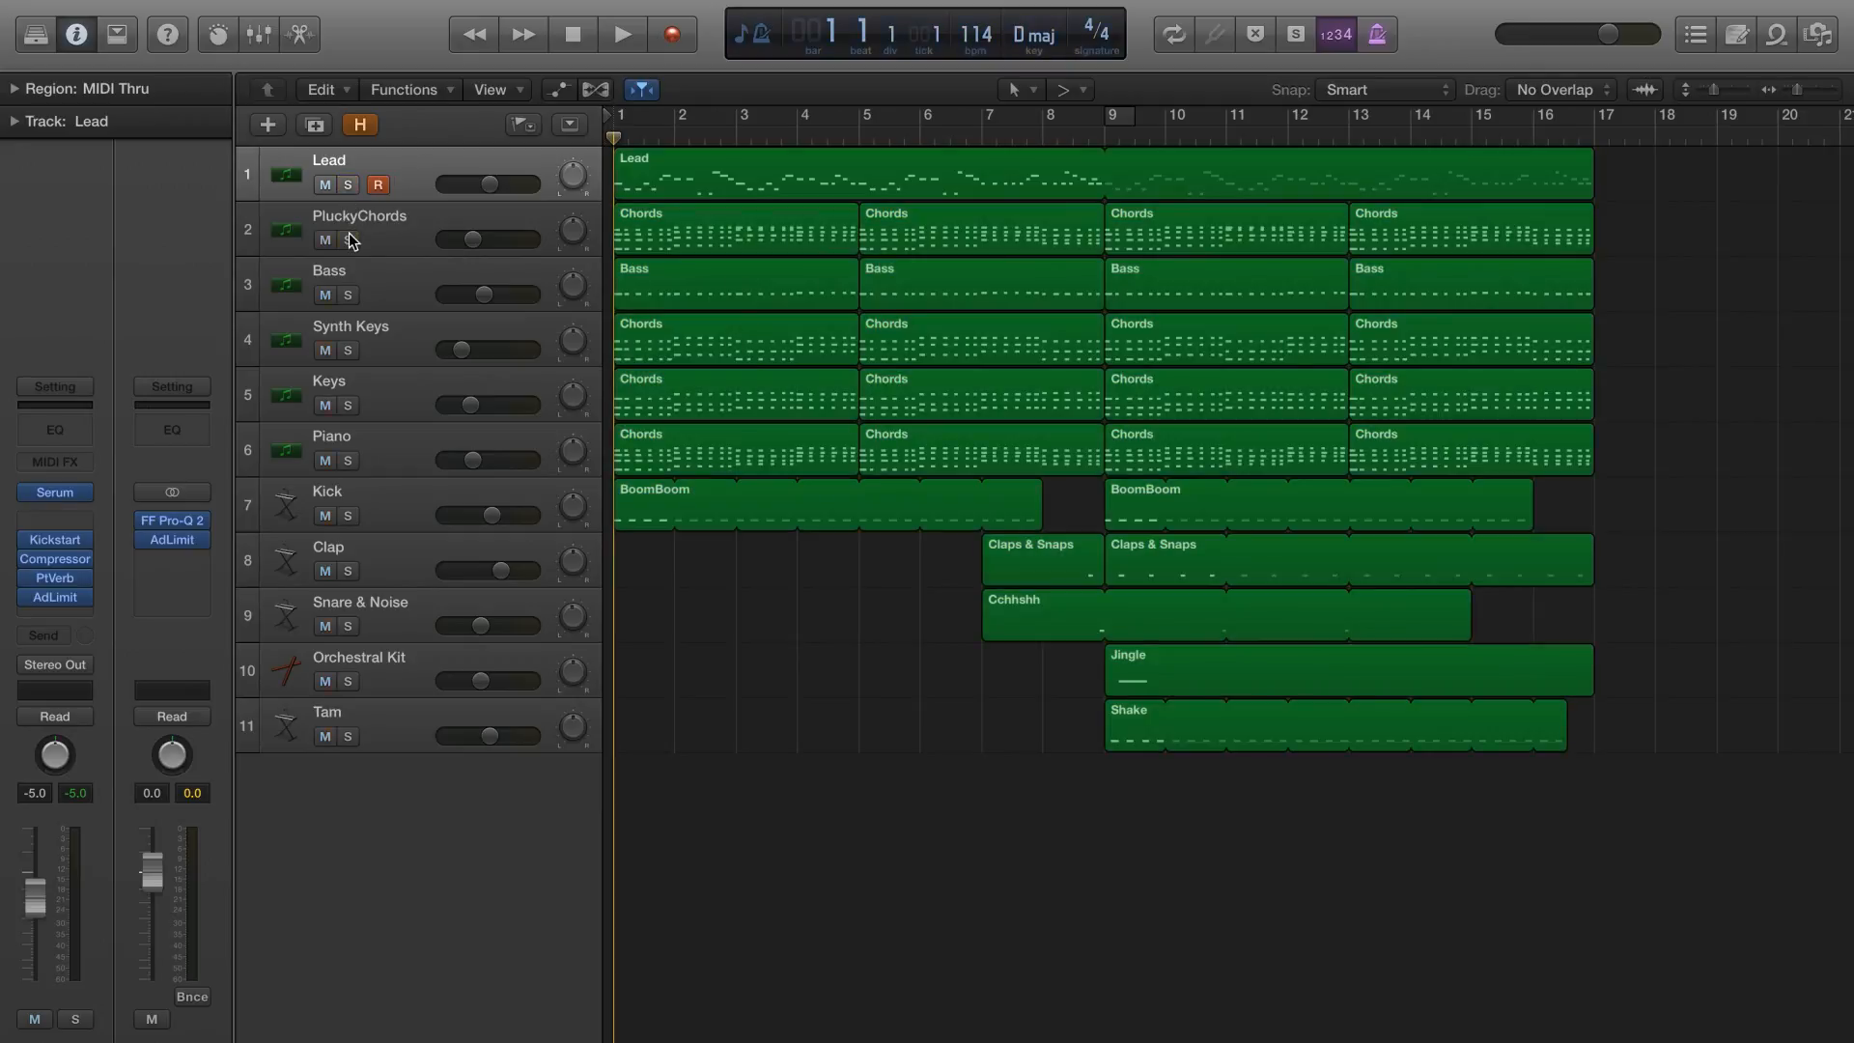
pyautogui.click(348, 294)
pyautogui.click(348, 350)
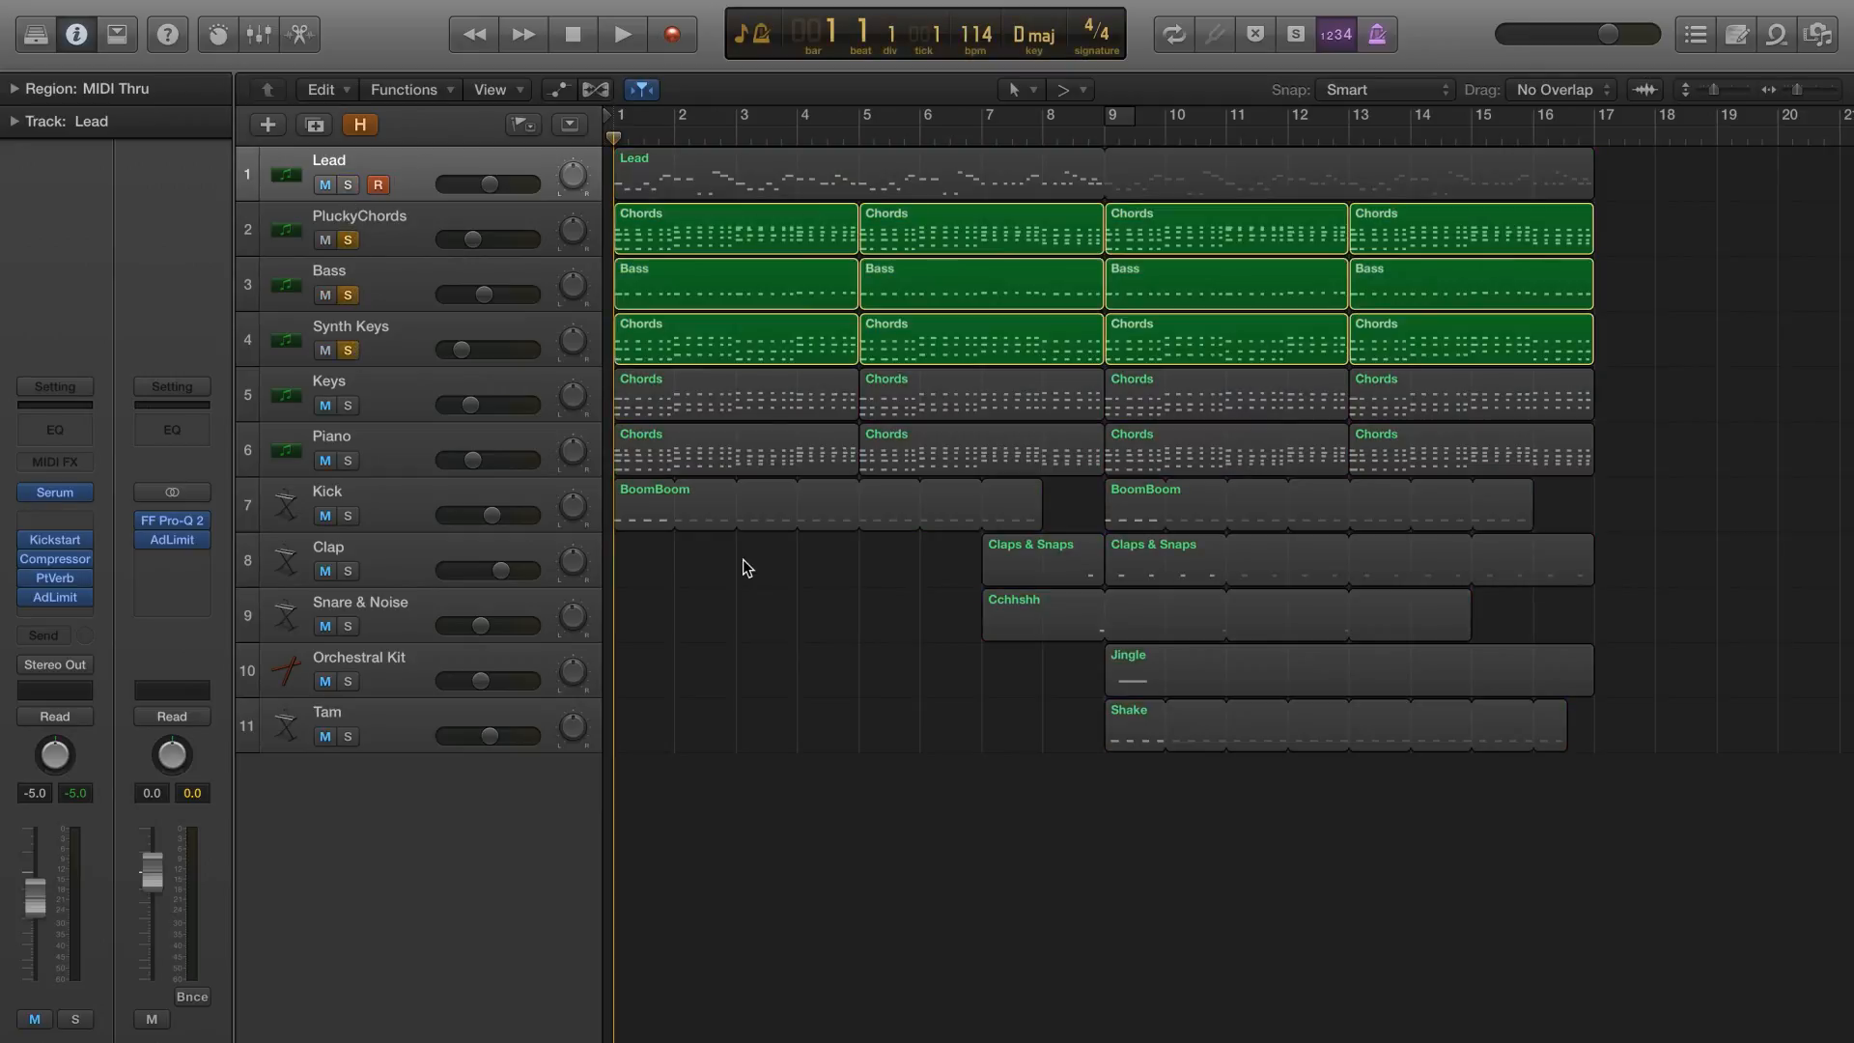
pyautogui.press('space')
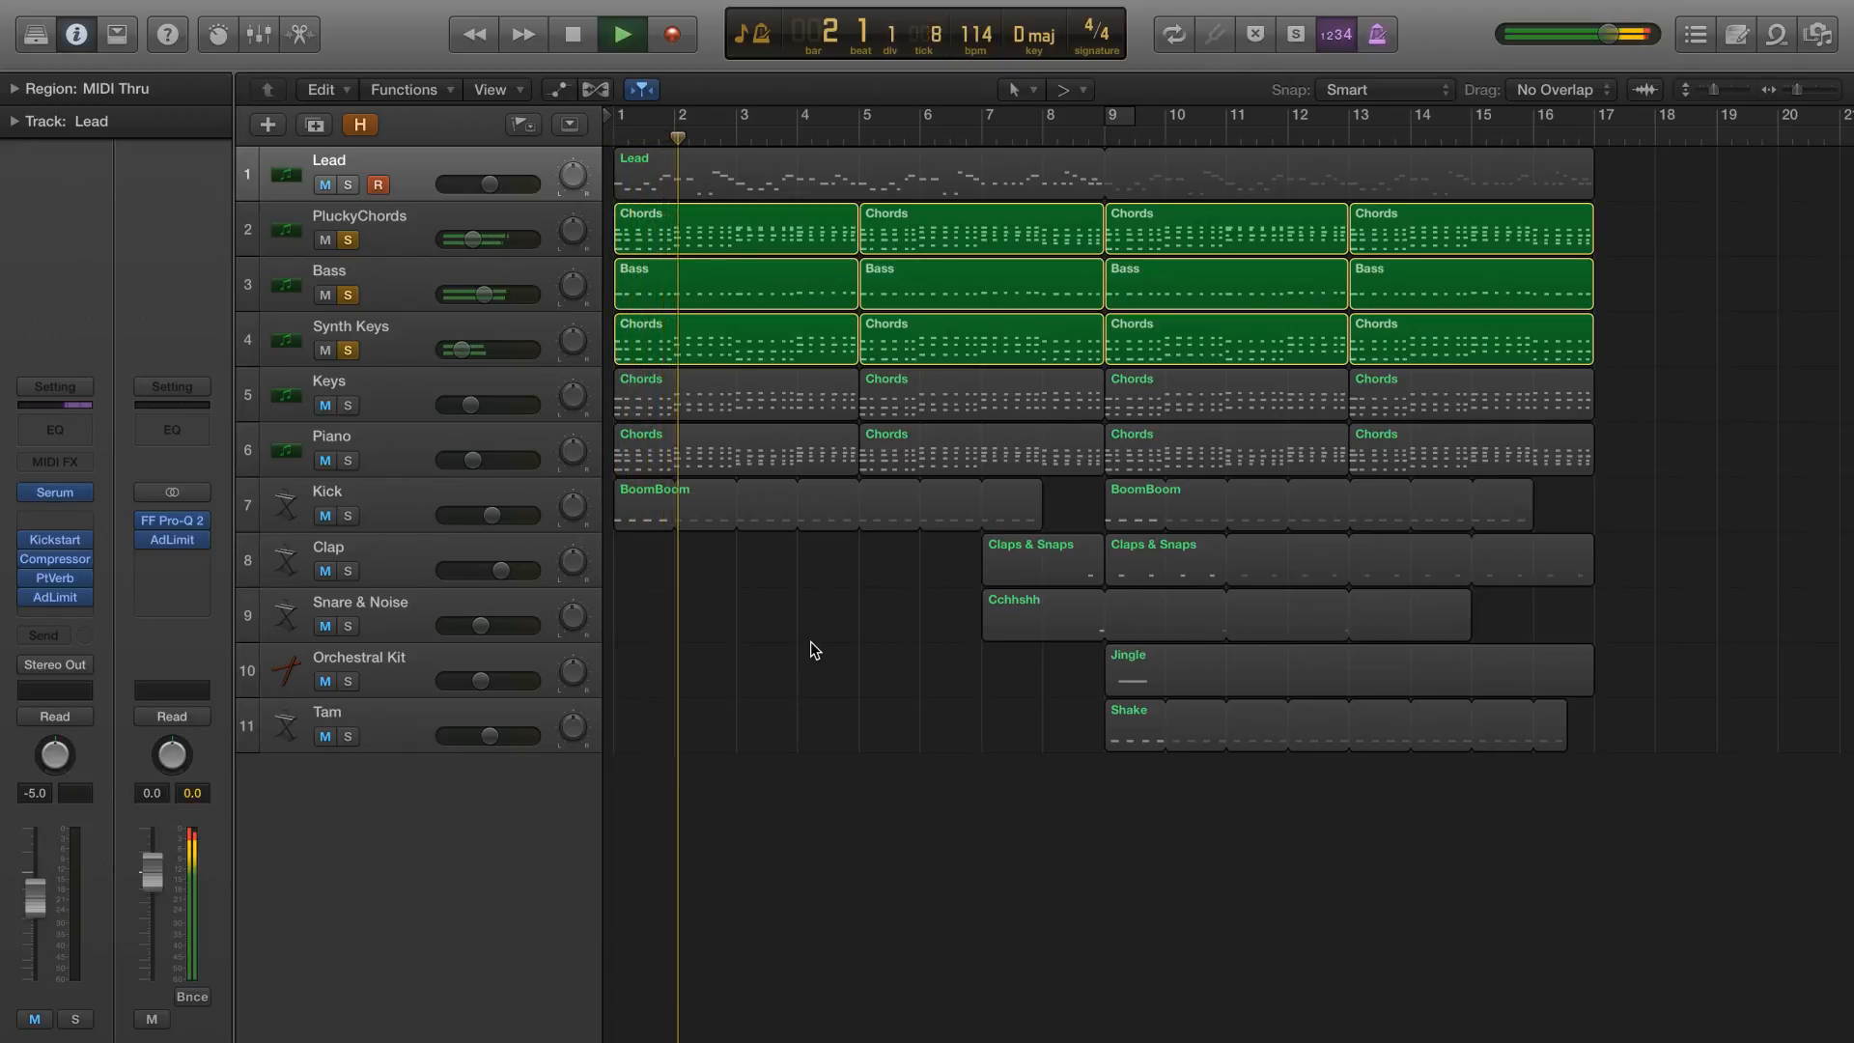
pyautogui.press('space')
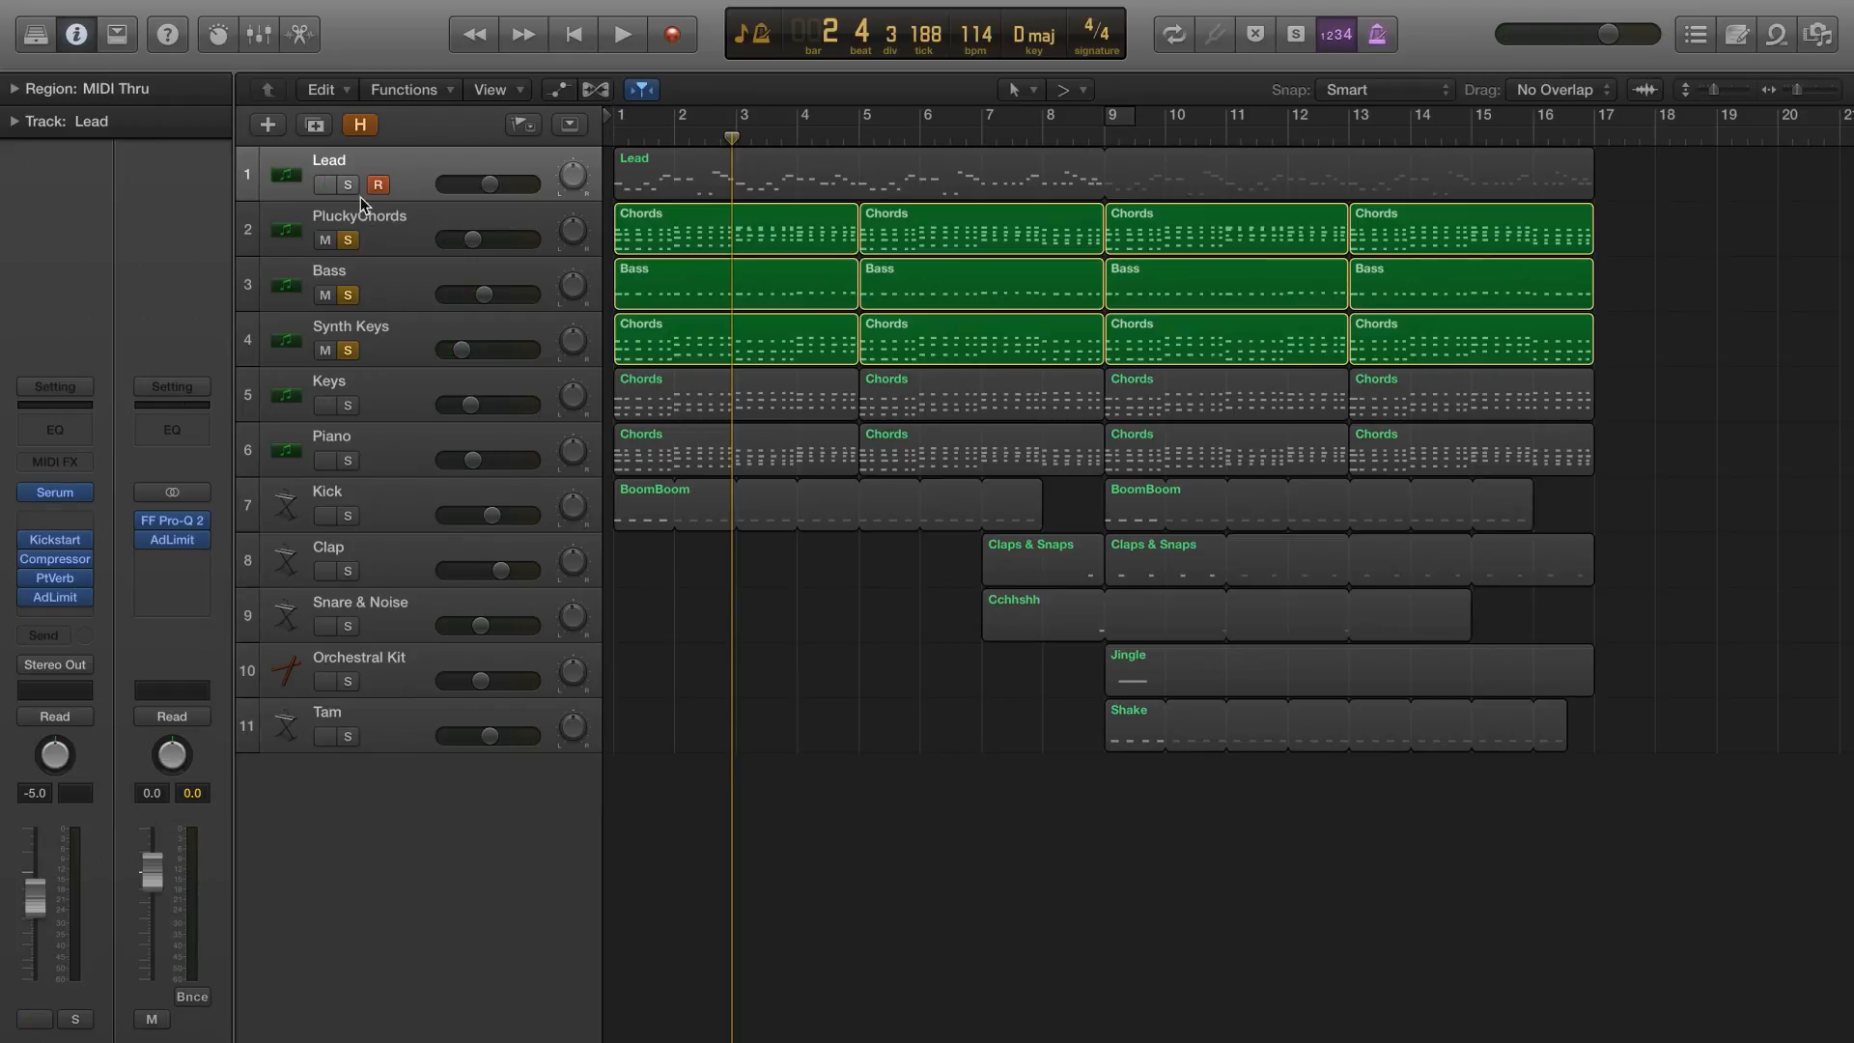
# Solo only the Lead track again and return the playhead to the start of the project
pyautogui.keyDown('alt'); pyautogui.click(348, 240); pyautogui.keyUp('alt')
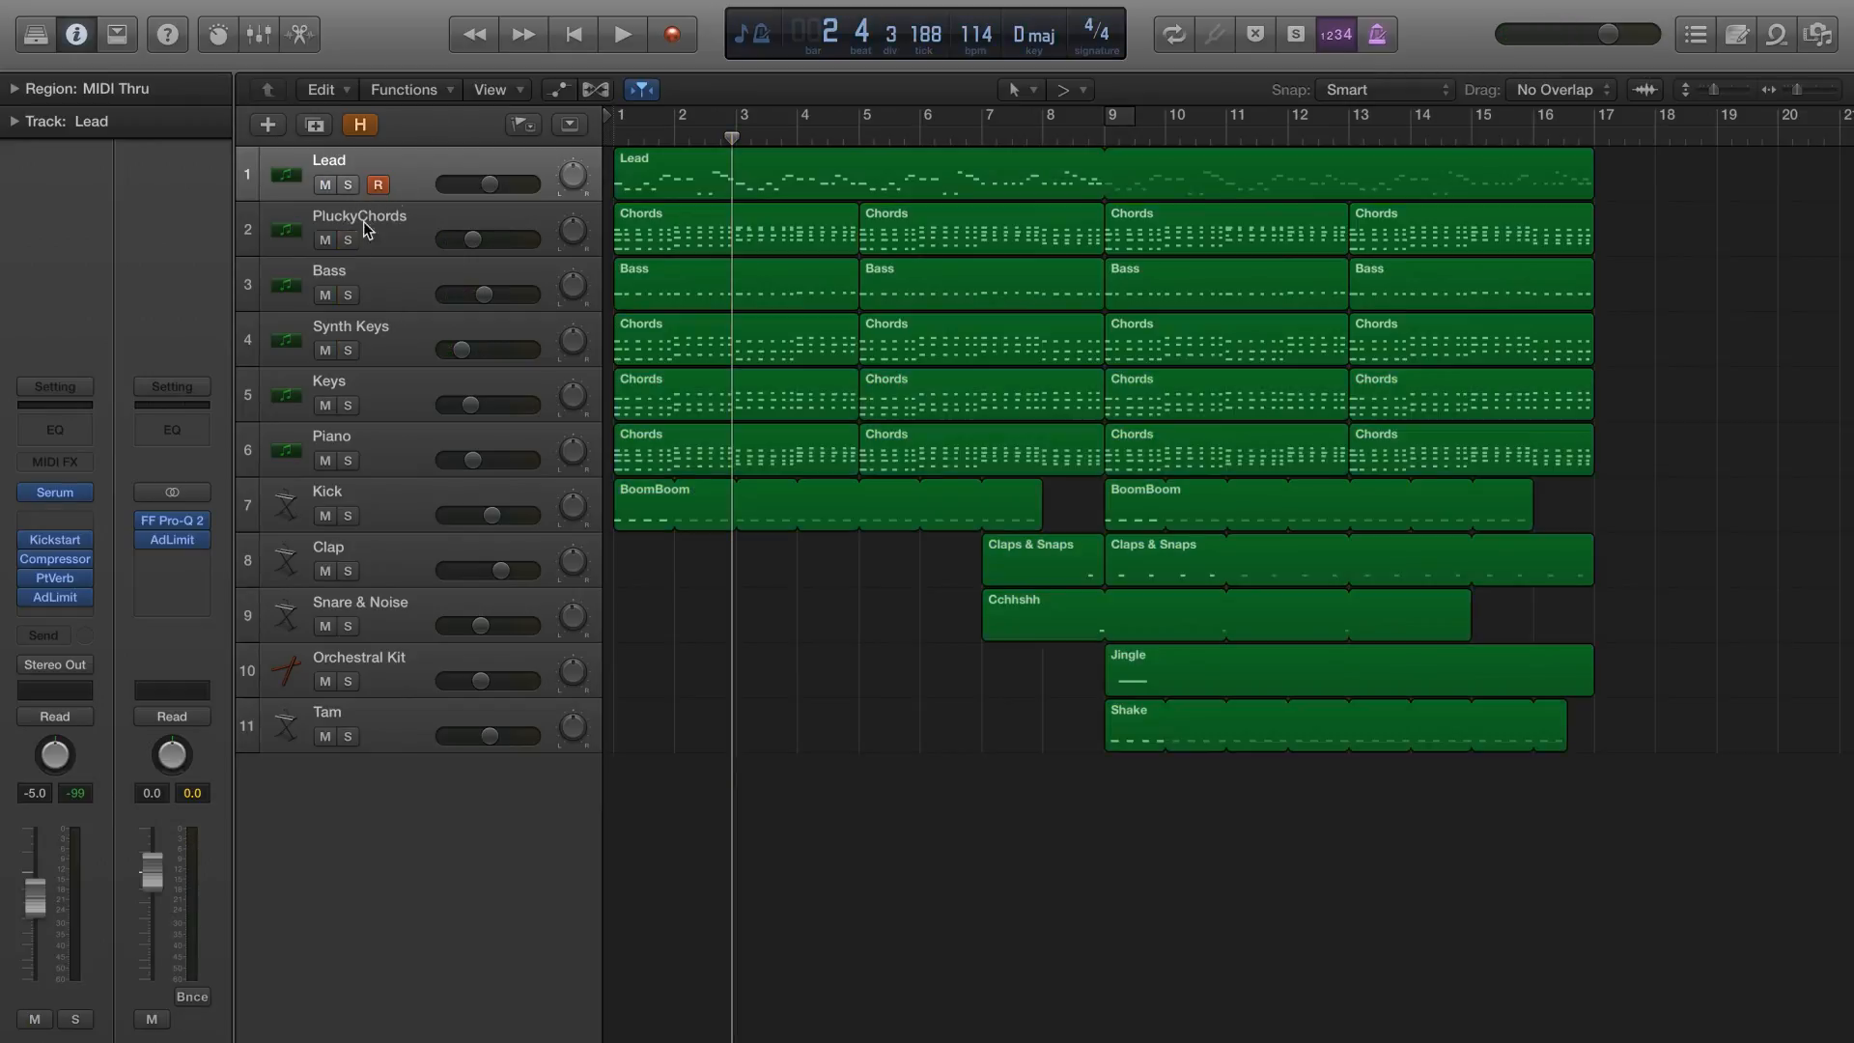
pyautogui.click(347, 185)
pyautogui.press('Return')
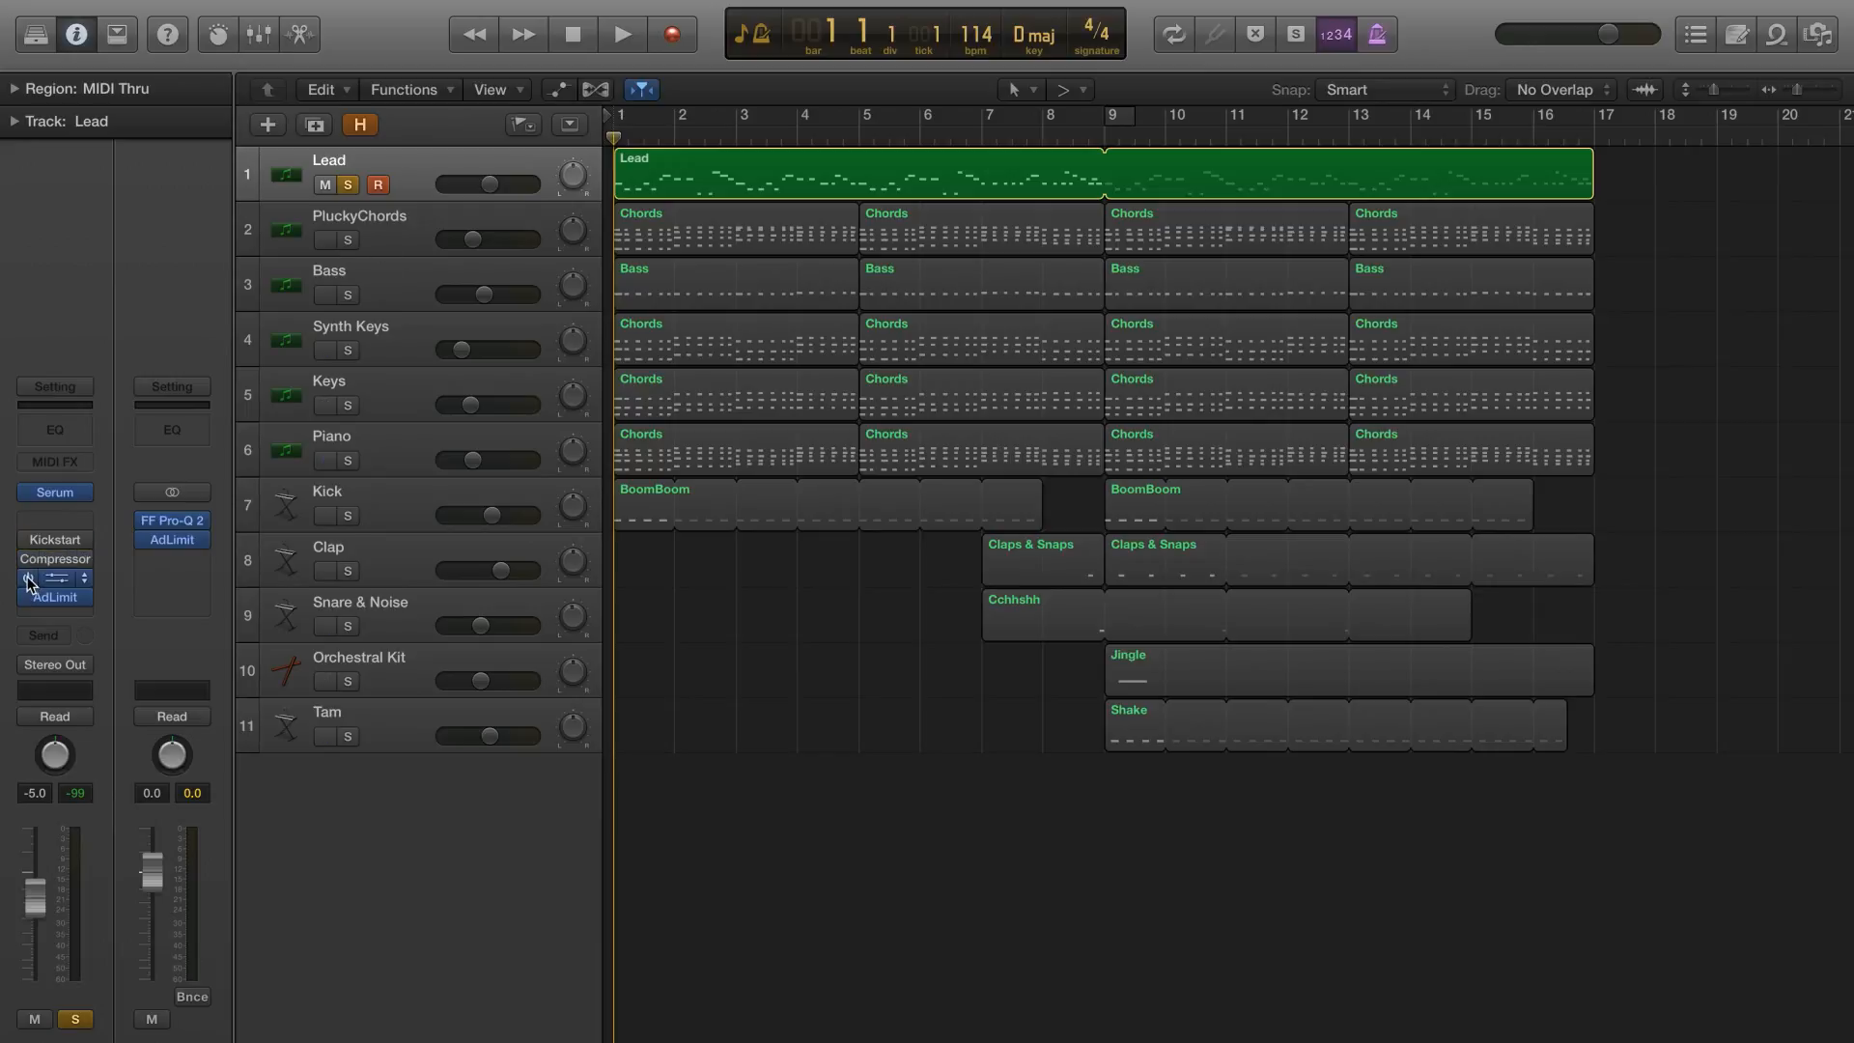
# Audition the current preset in the Lead track's Serum synth and reset the synth to the Init preset
pyautogui.click(633, 85)
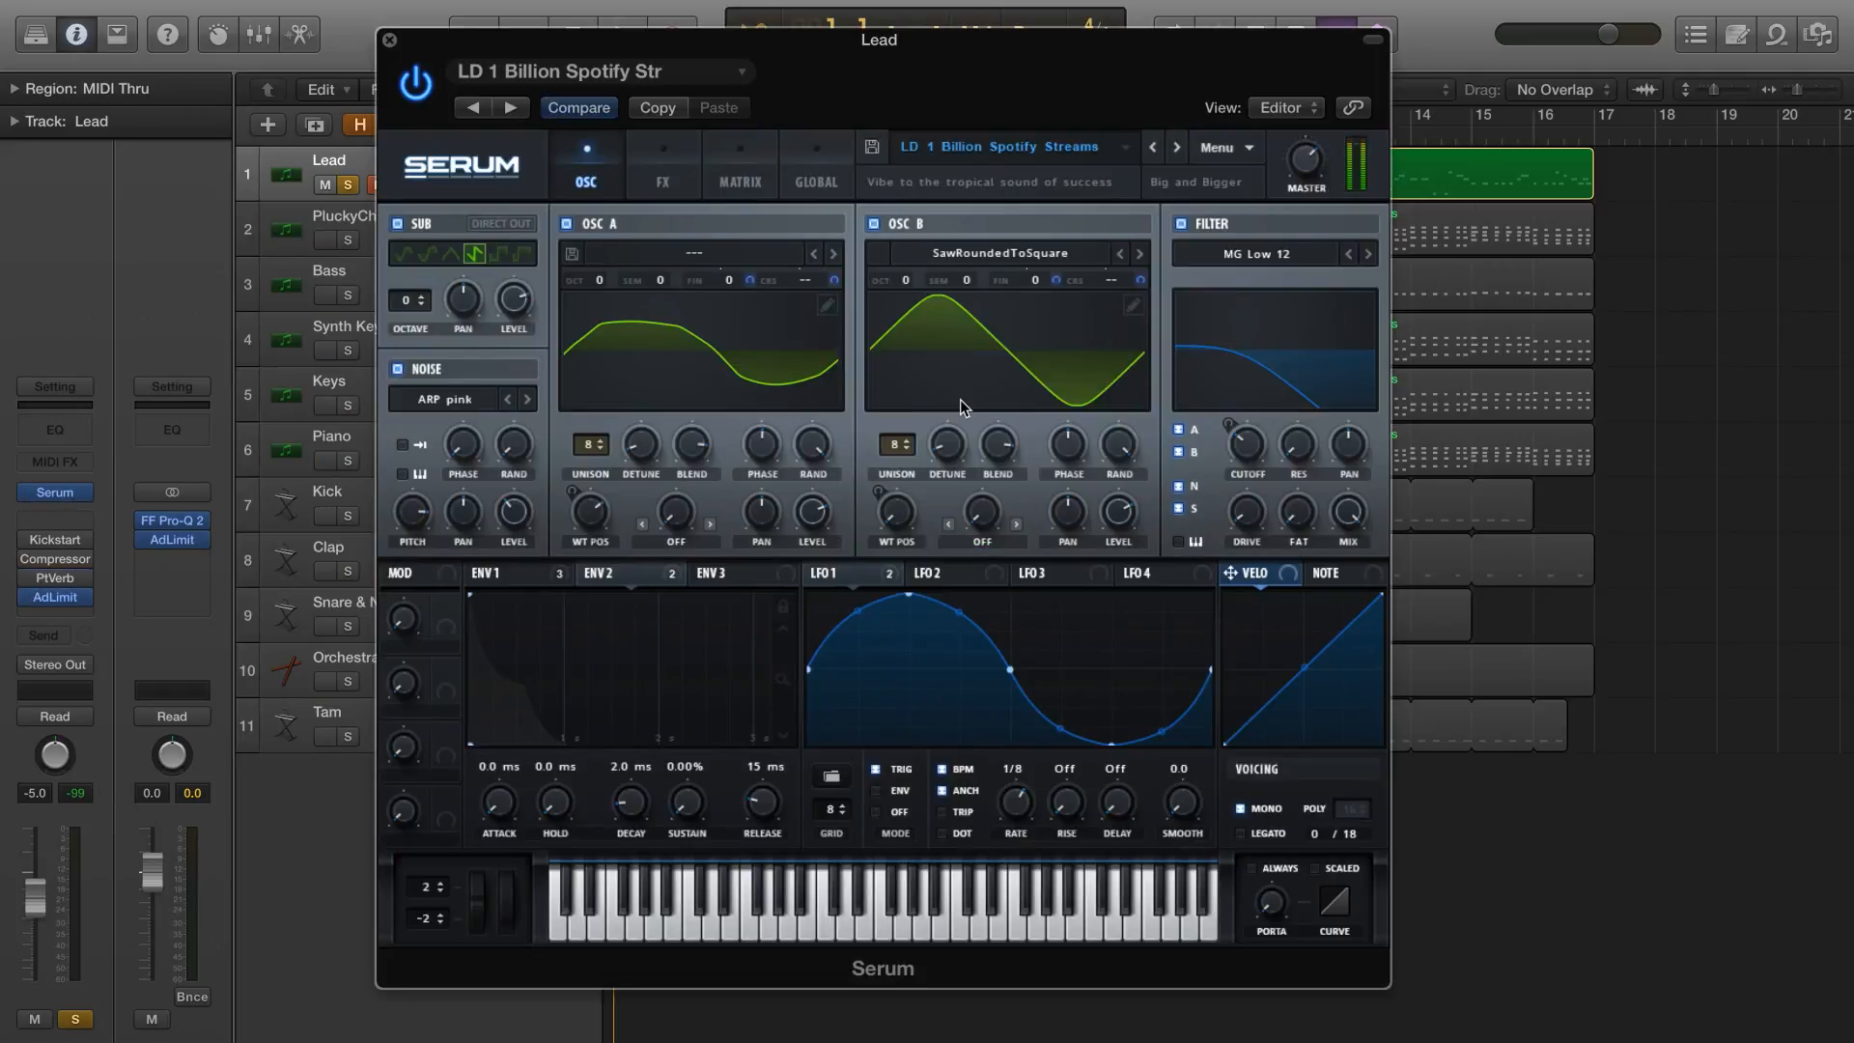
pyautogui.press('super+k')
pyautogui.press('super+k')
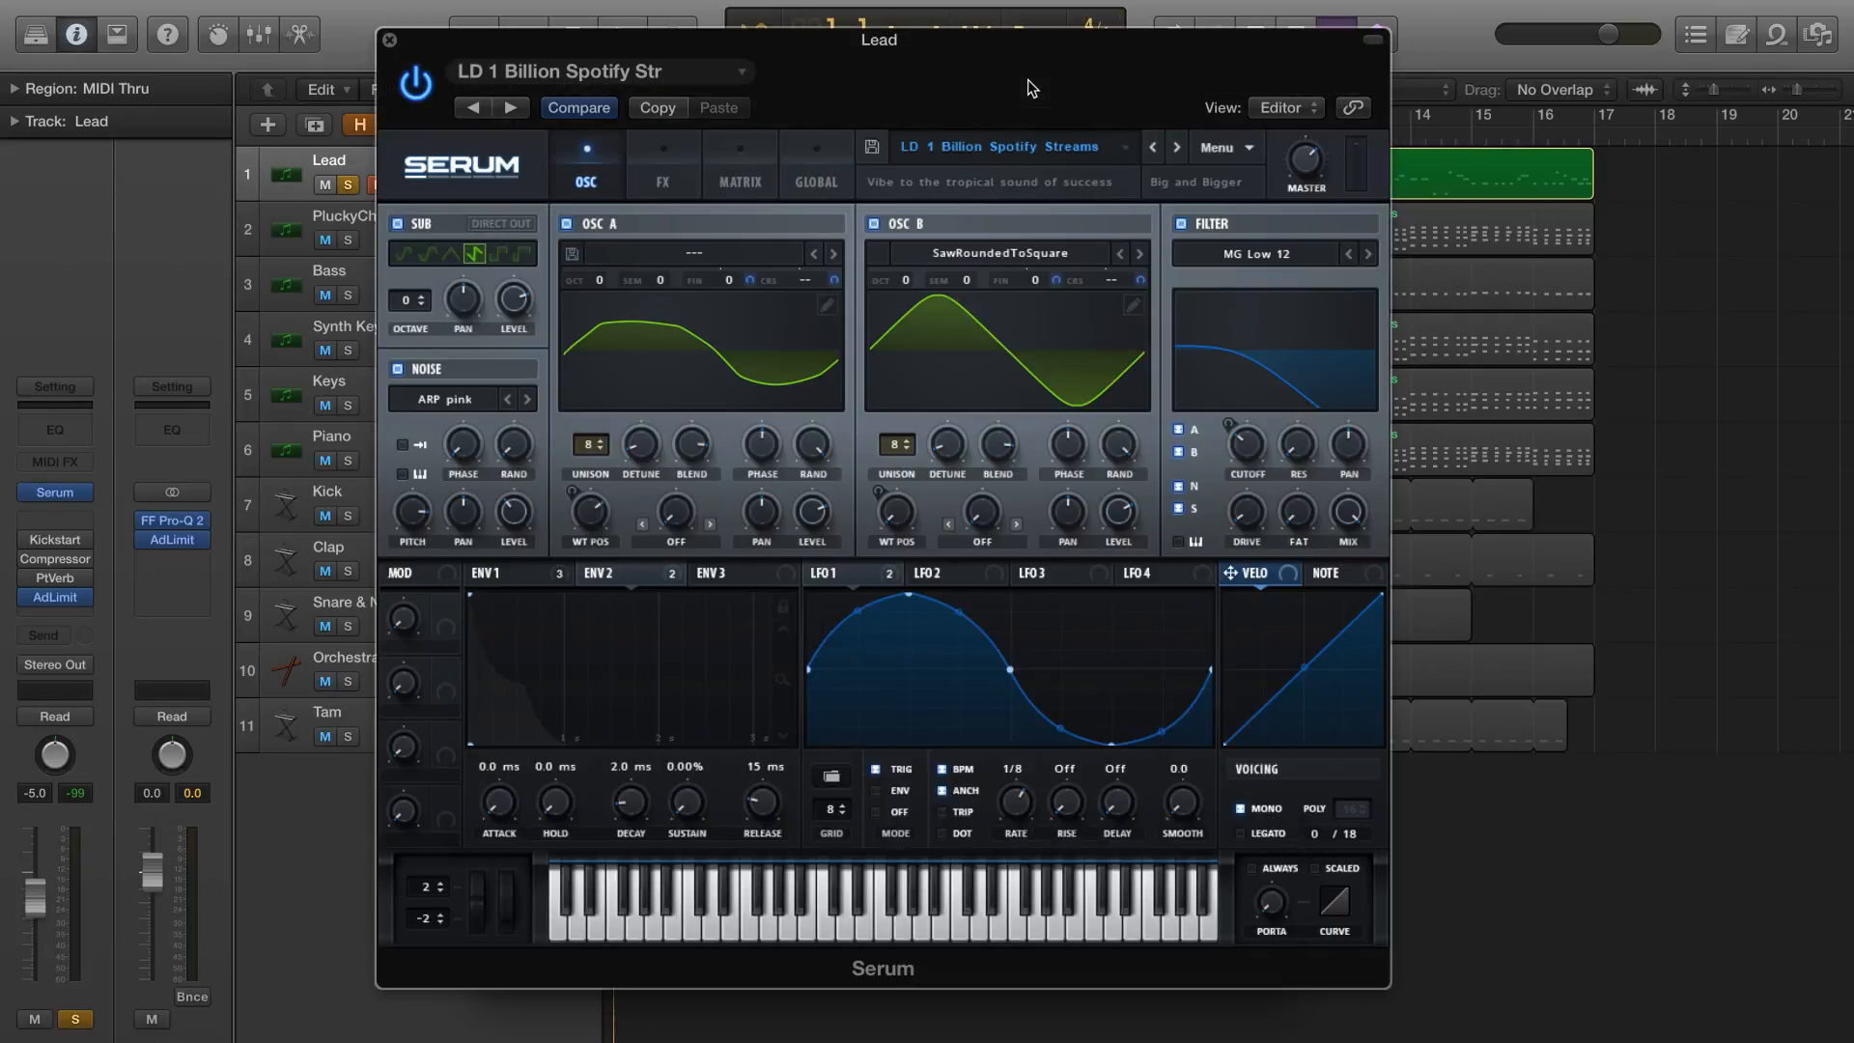
pyautogui.press('a')
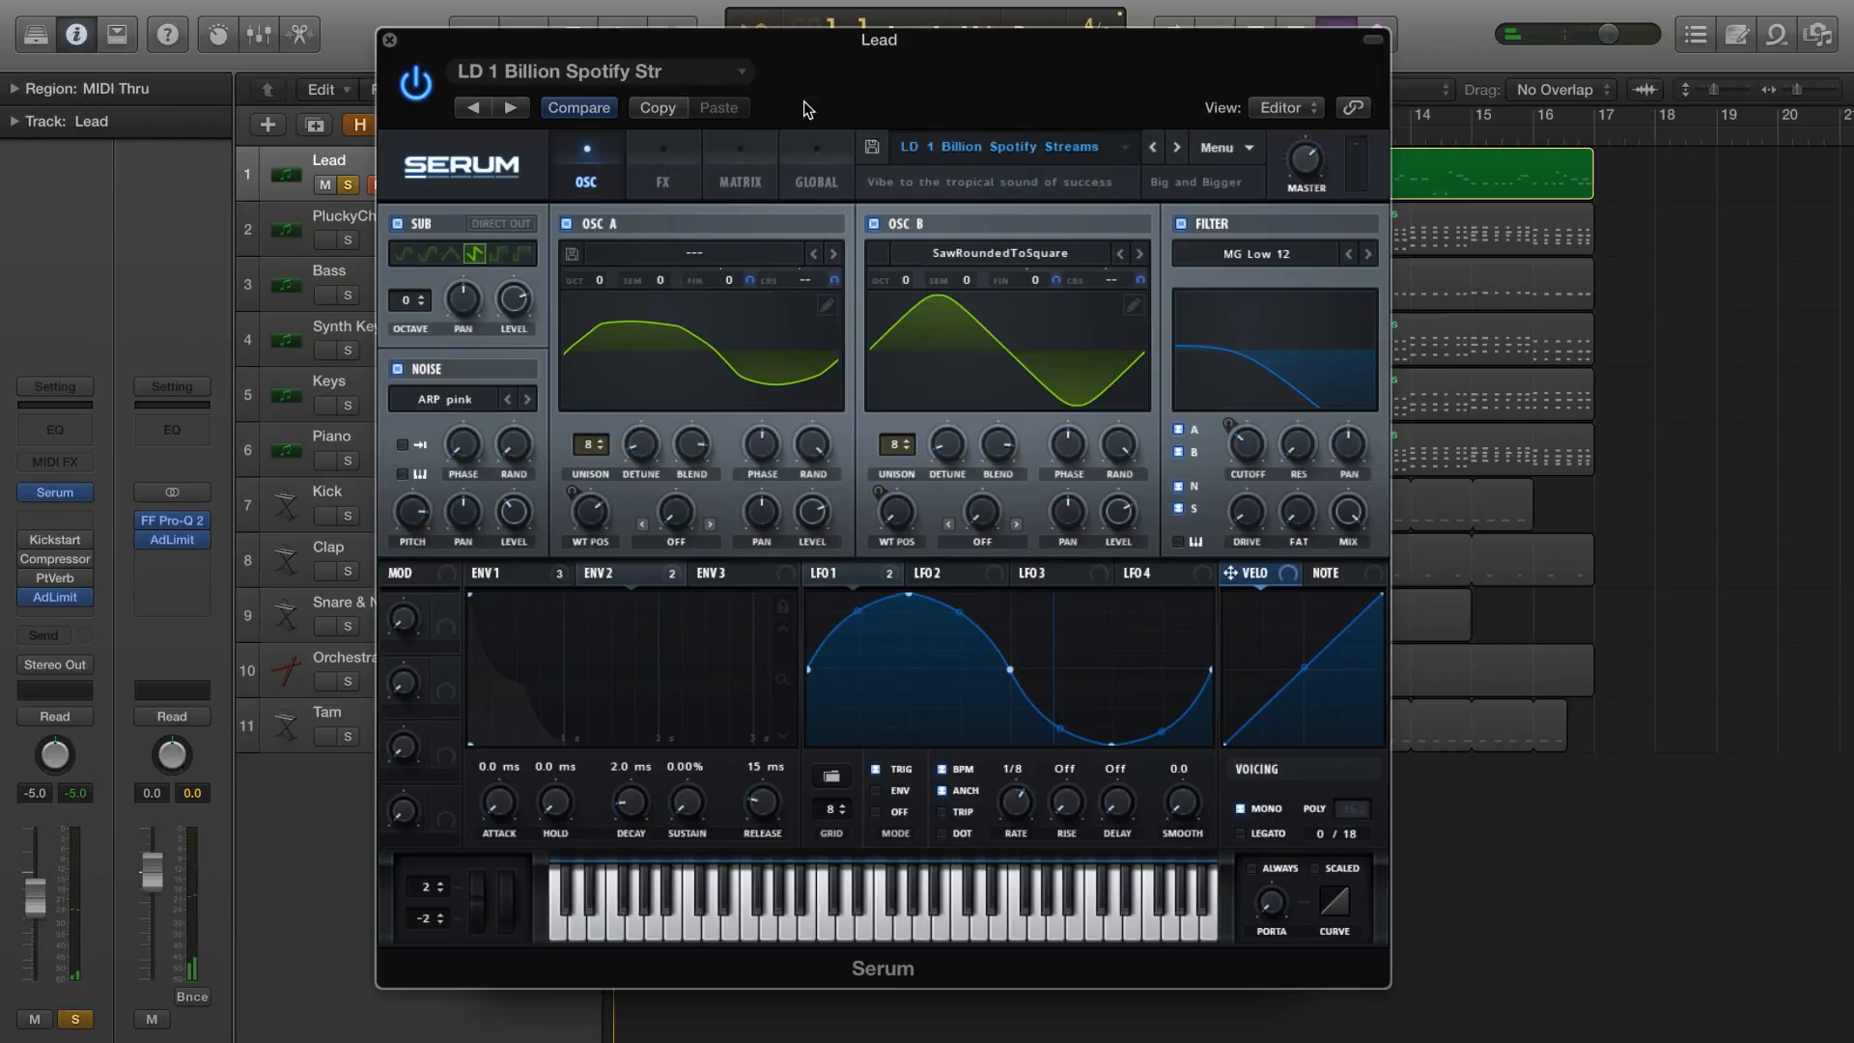
pyautogui.click(1219, 147)
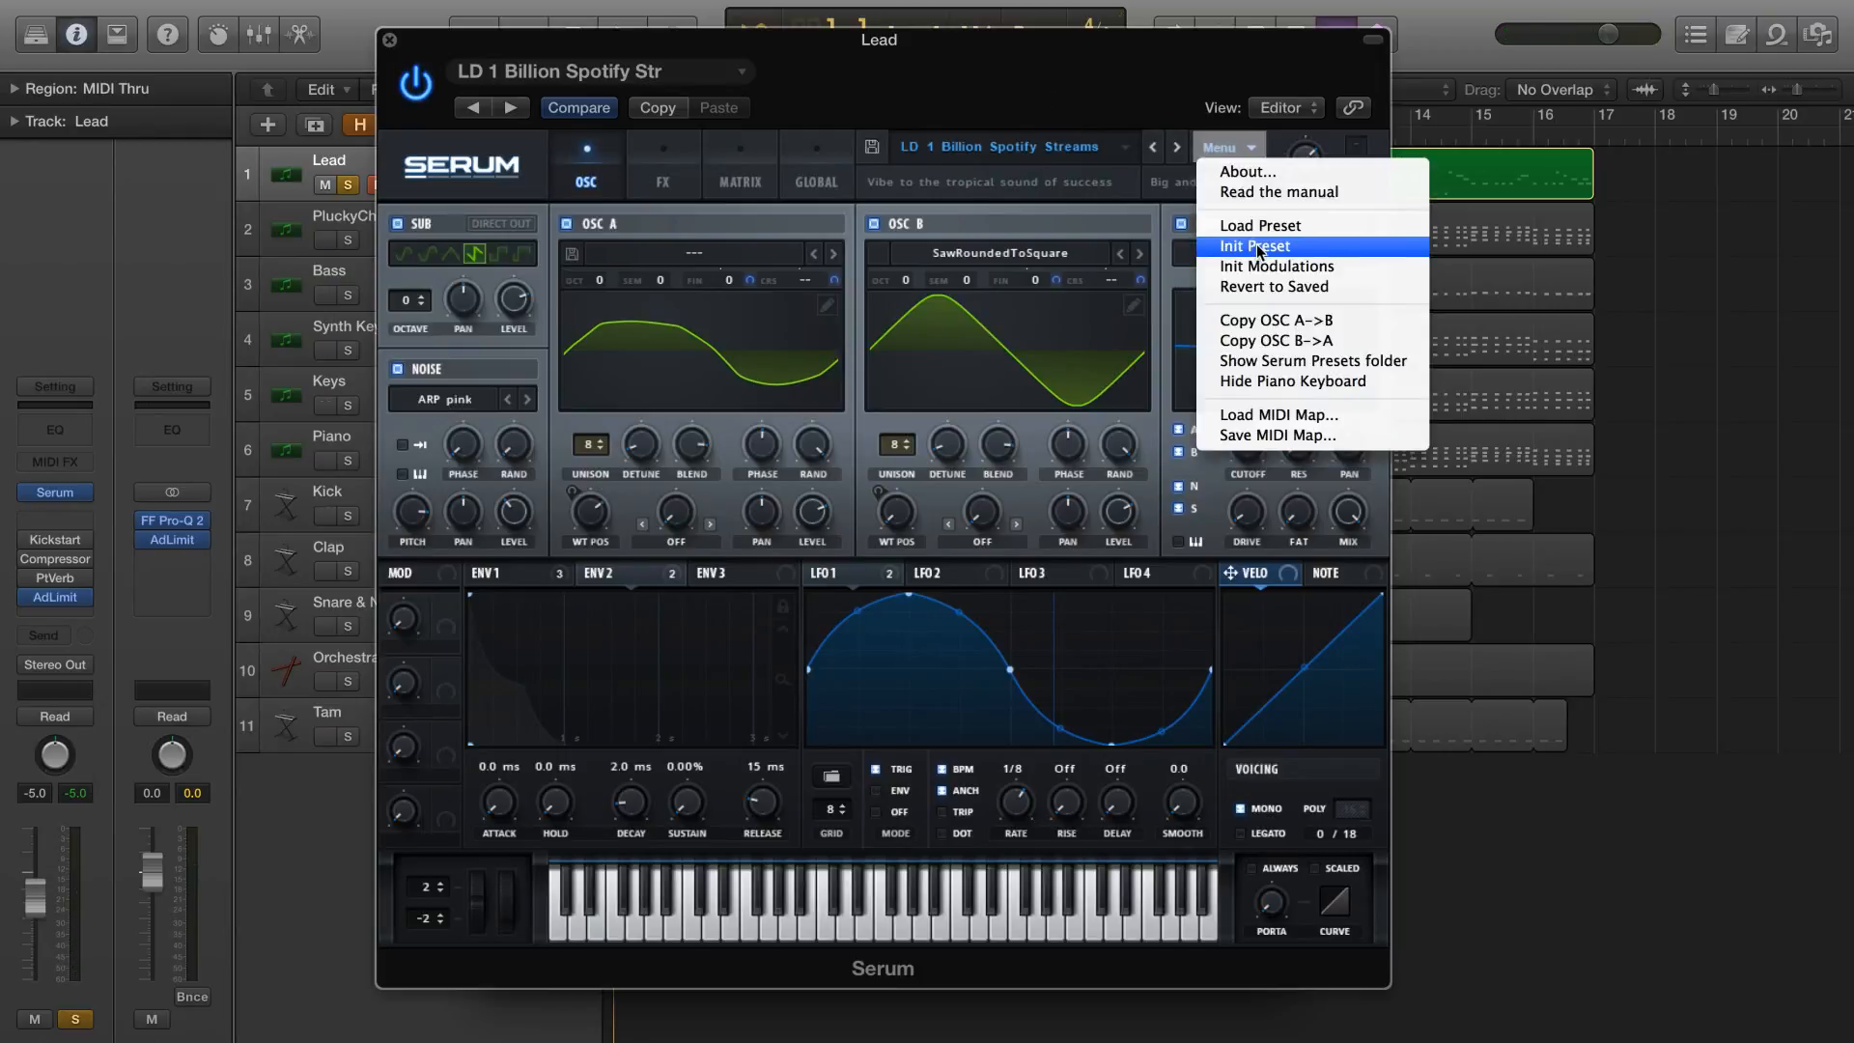
pyautogui.click(973, 58)
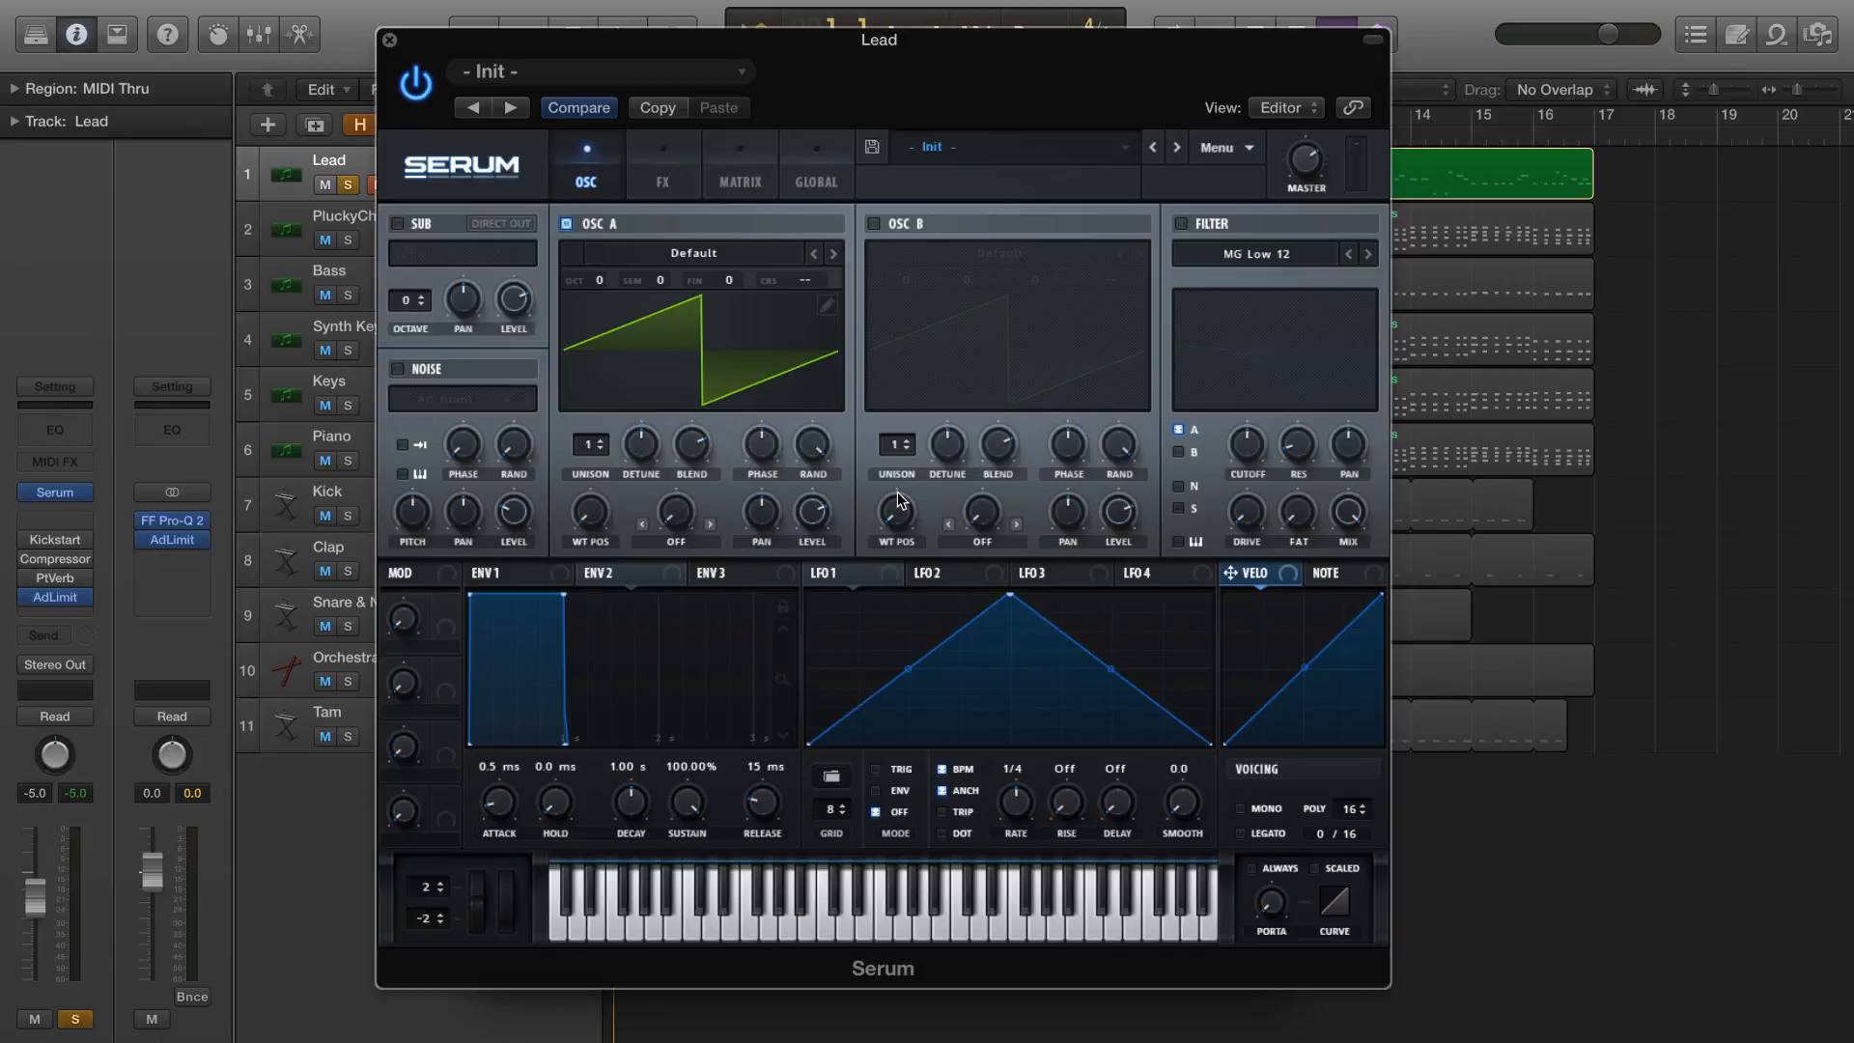
# Shape Env 2 with about 768 ms decay and 38% sustain, and Env 1 with about 453 ms decay, -14.7 dB sustain and 449 ms release
pyautogui.moveTo(564, 599); pyautogui.dragTo(547, 681)
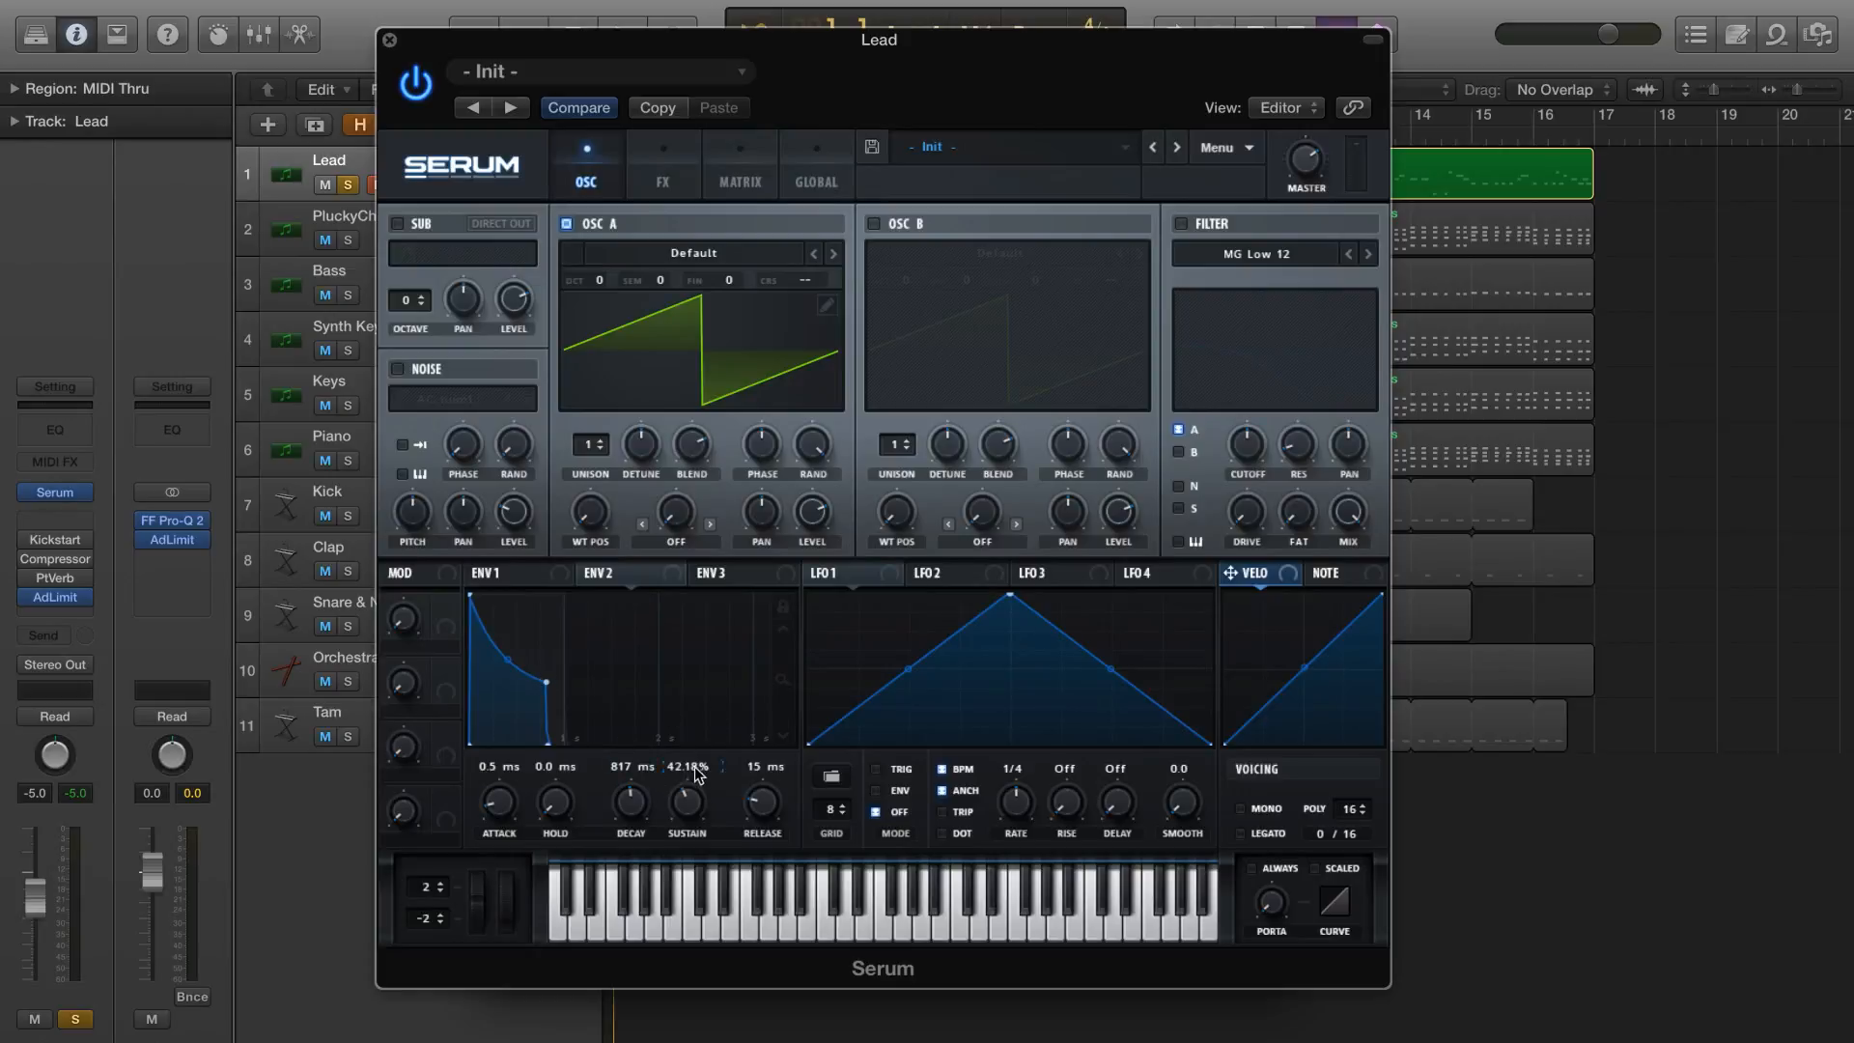
pyautogui.moveTo(542, 683); pyautogui.dragTo(537, 686)
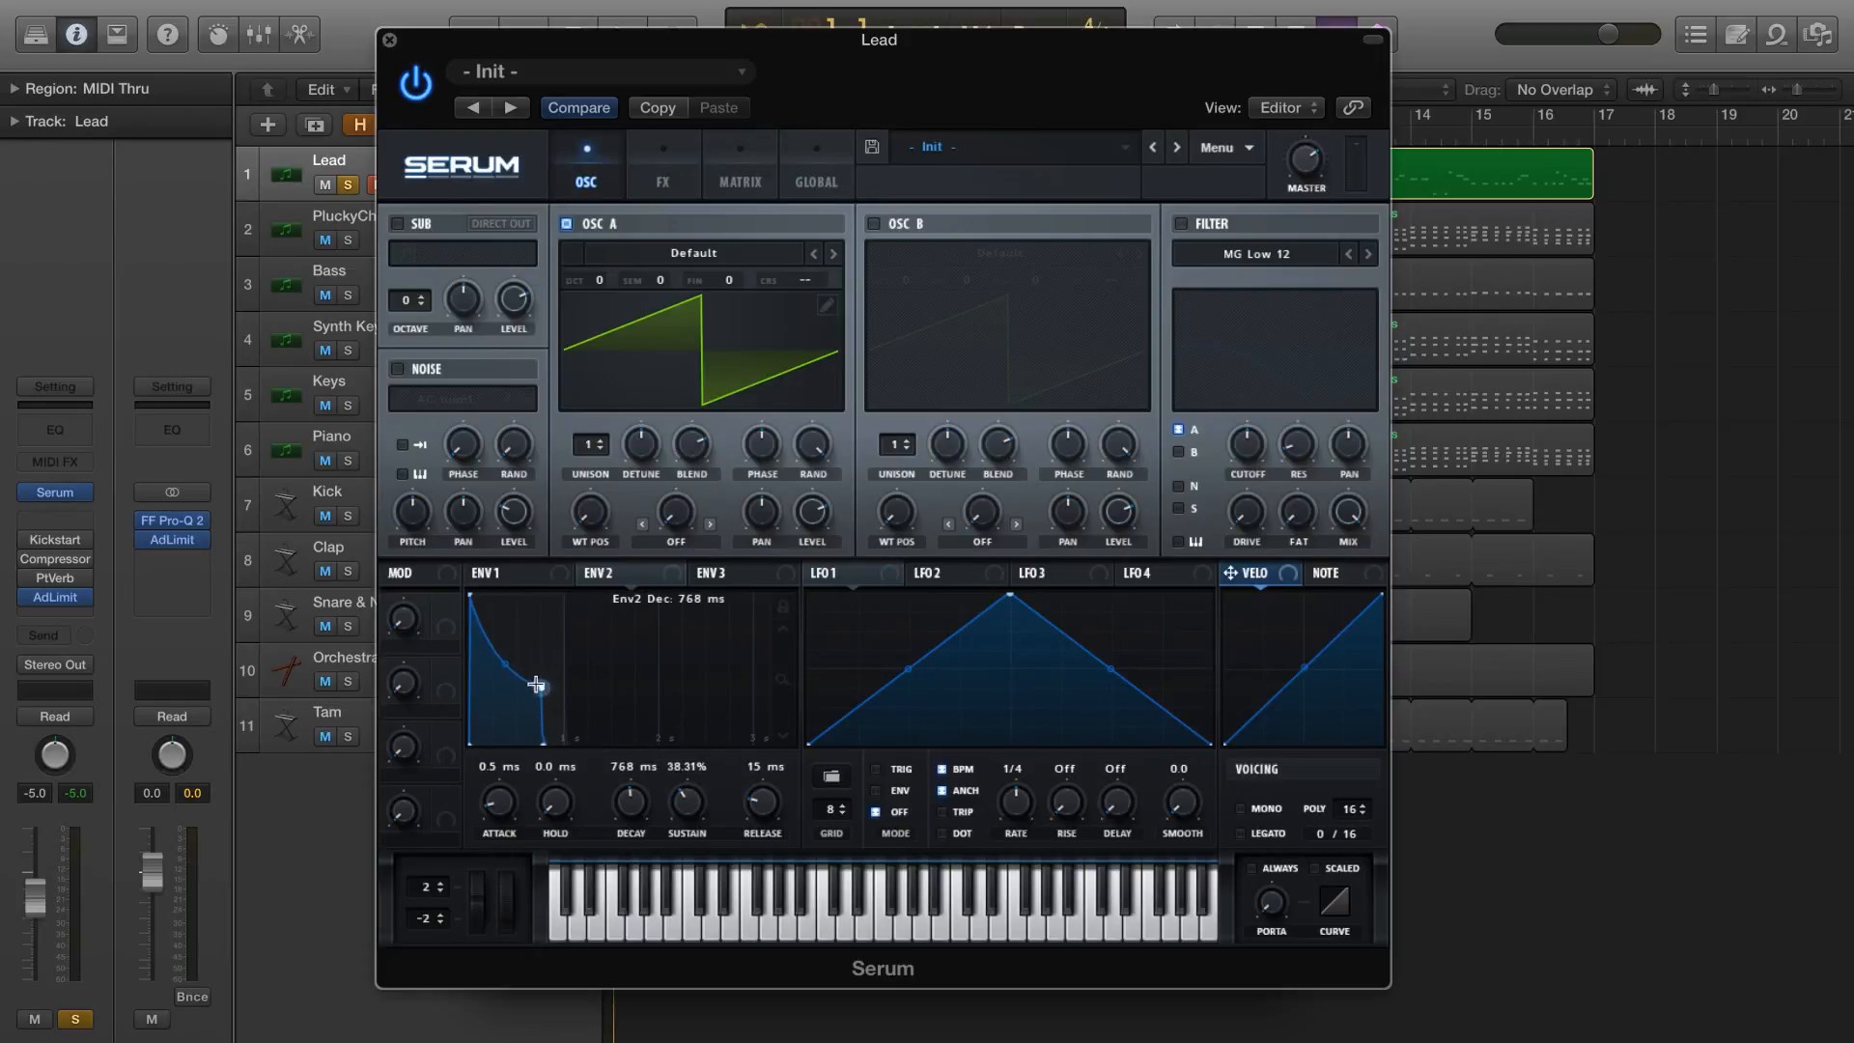
pyautogui.click(531, 572)
pyautogui.moveTo(543, 680); pyautogui.dragTo(534, 682)
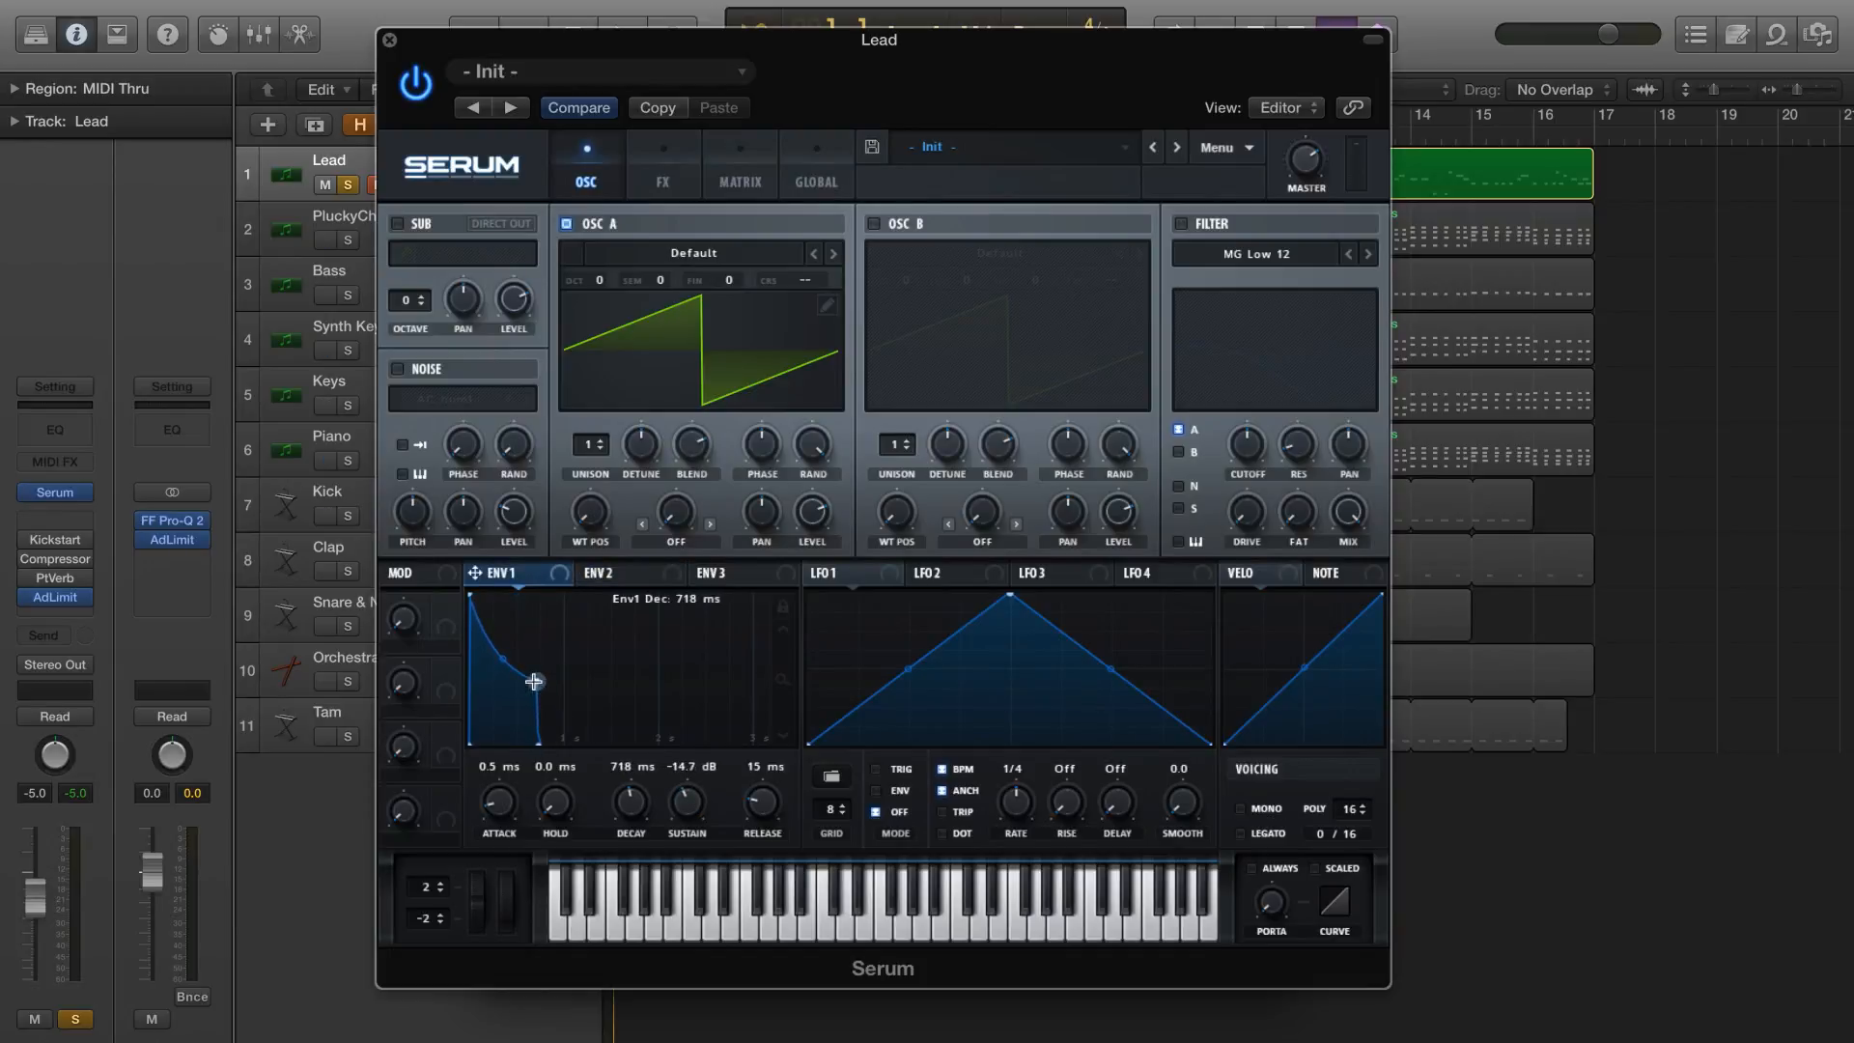
pyautogui.moveTo(626, 803); pyautogui.dragTo(628, 814)
pyautogui.moveTo(770, 794); pyautogui.dragTo(774, 776)
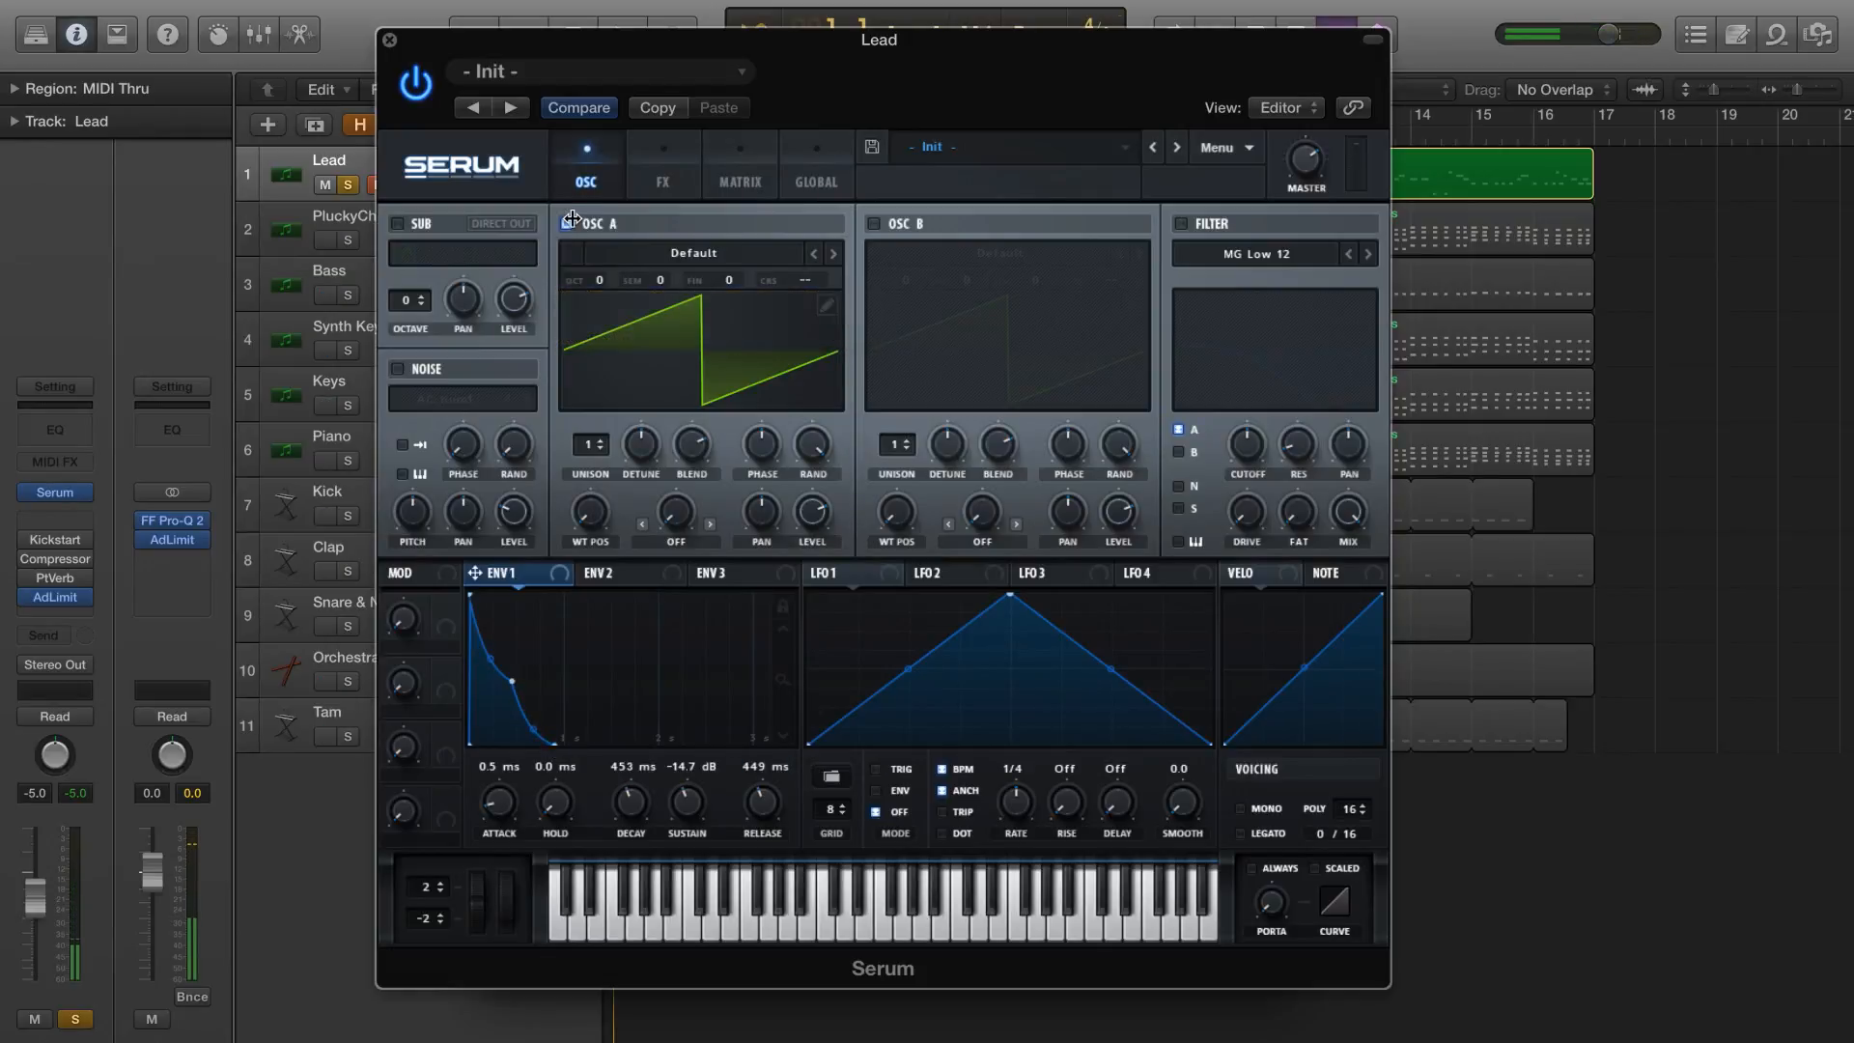
# Load the SquareToSine user wavetable into OSC A
pyautogui.click(701, 252)
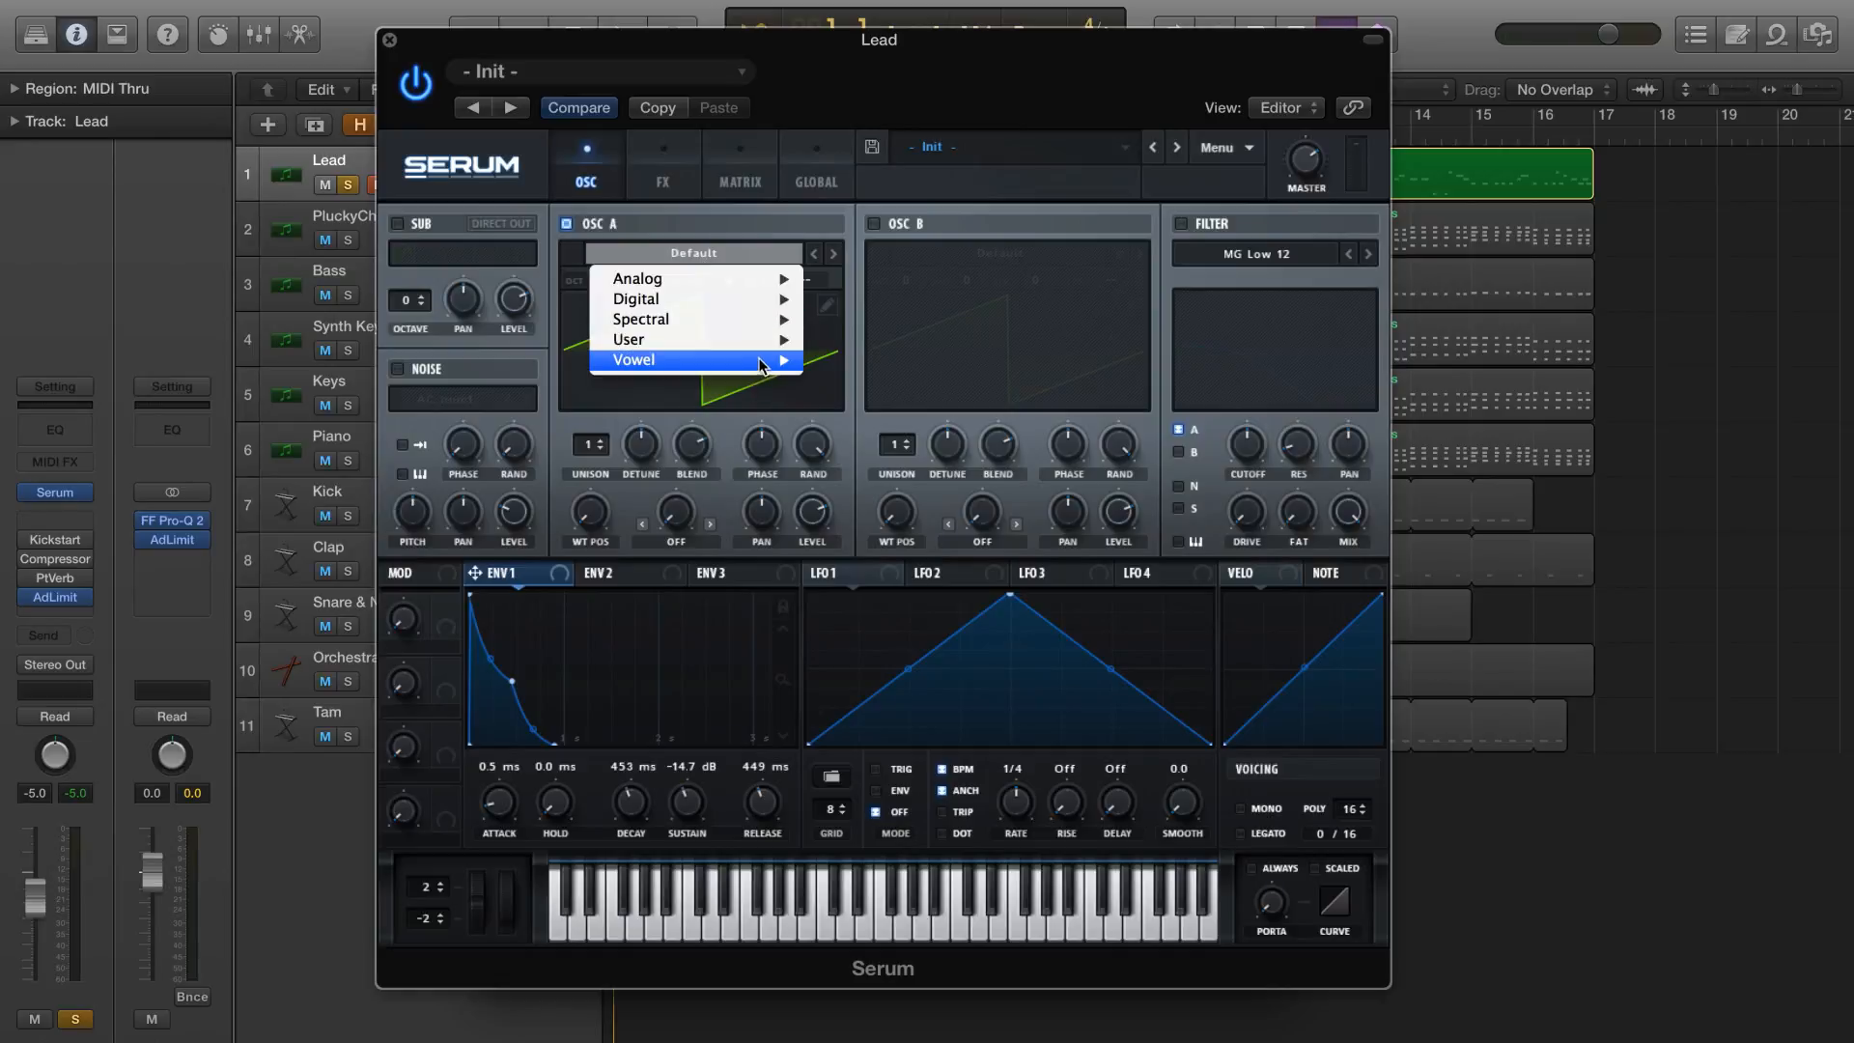
pyautogui.moveTo(768, 338)
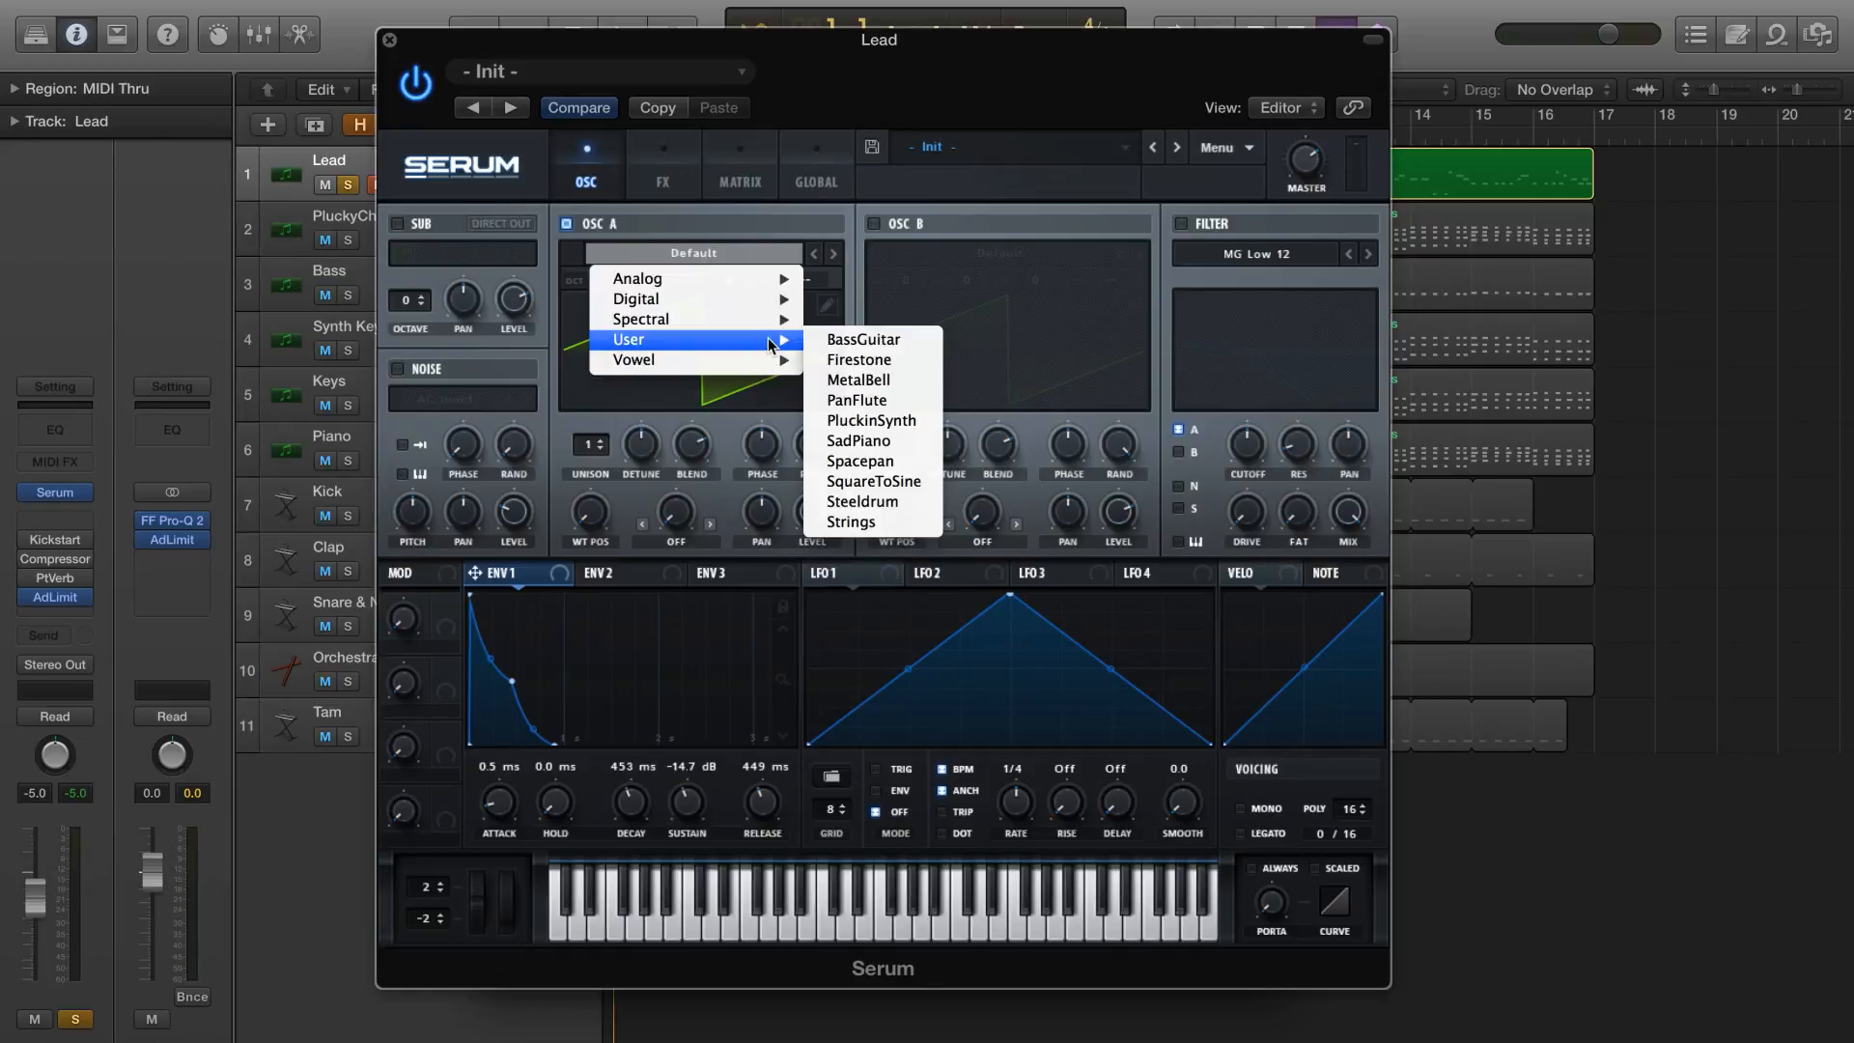
pyautogui.click(896, 480)
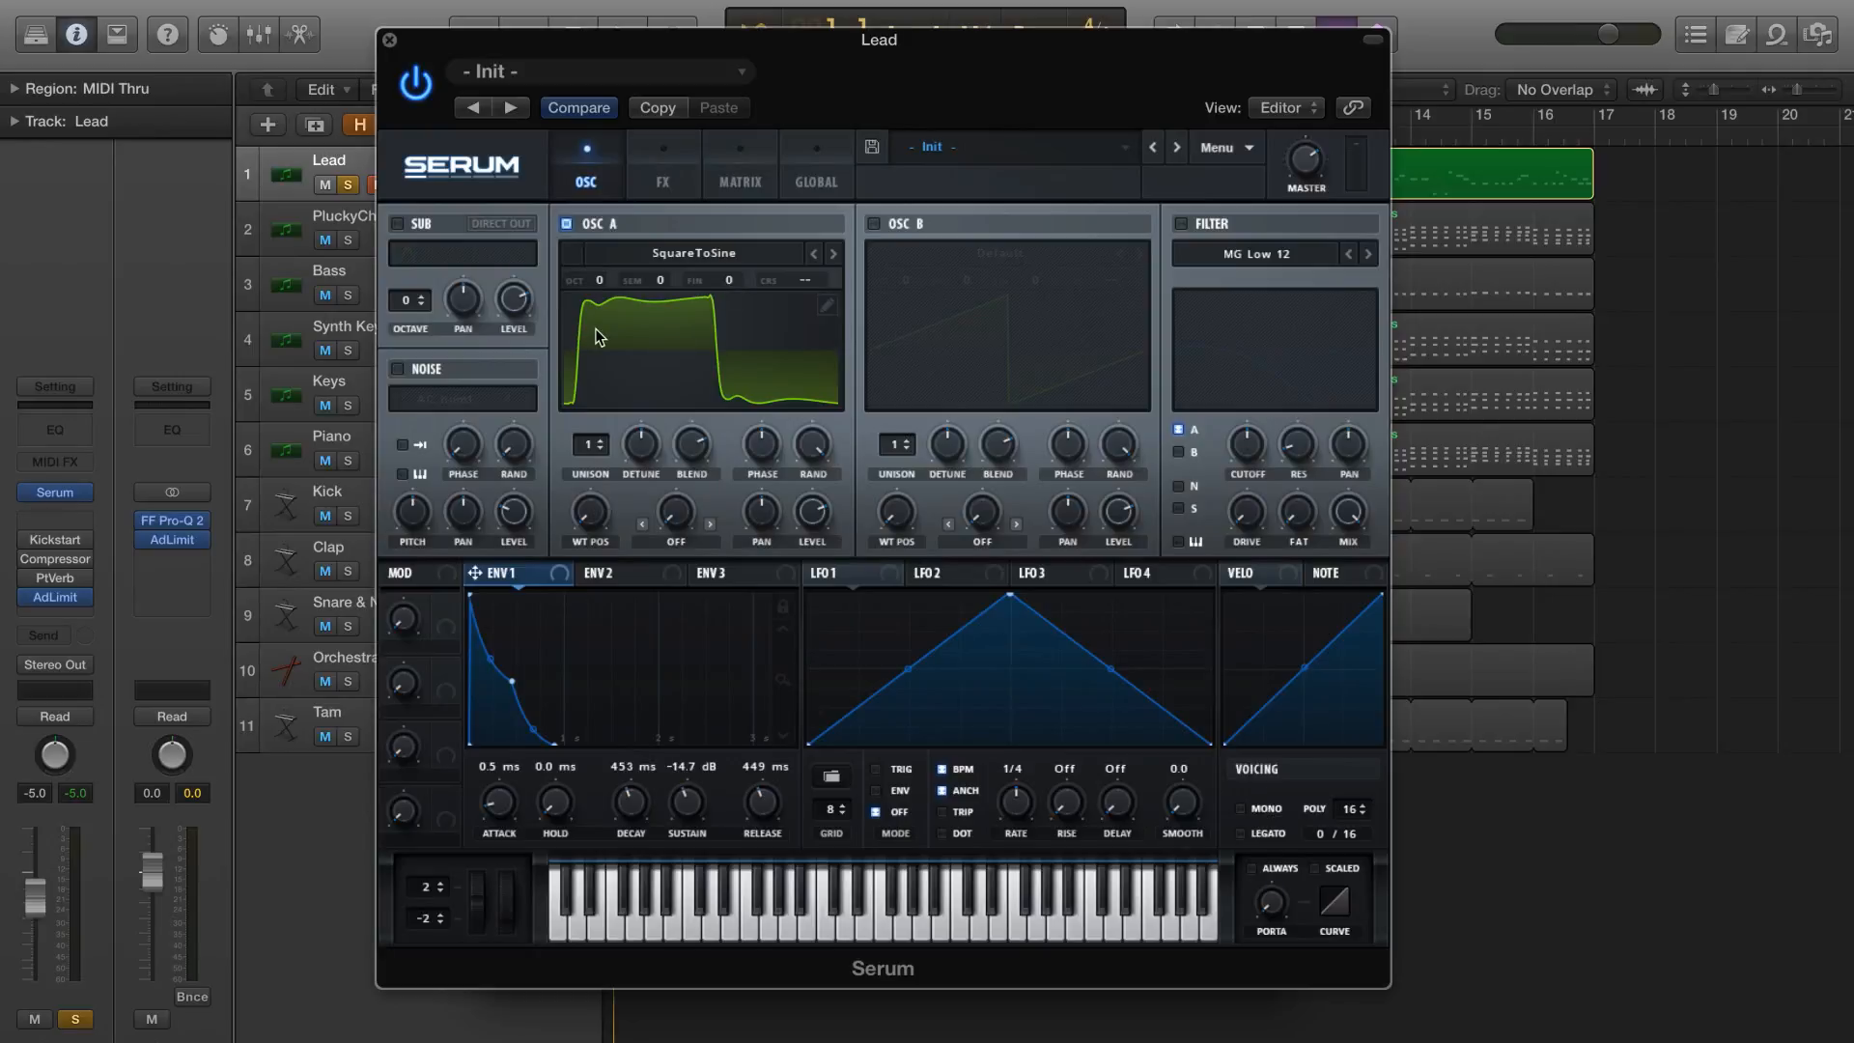
# Sweep OSC A's wavetable position through its range to preview the waveforms, and return it to 1
pyautogui.moveTo(590, 517); pyautogui.dragTo(539, 600)
pyautogui.moveTo(587, 517); pyautogui.dragTo(619, 403)
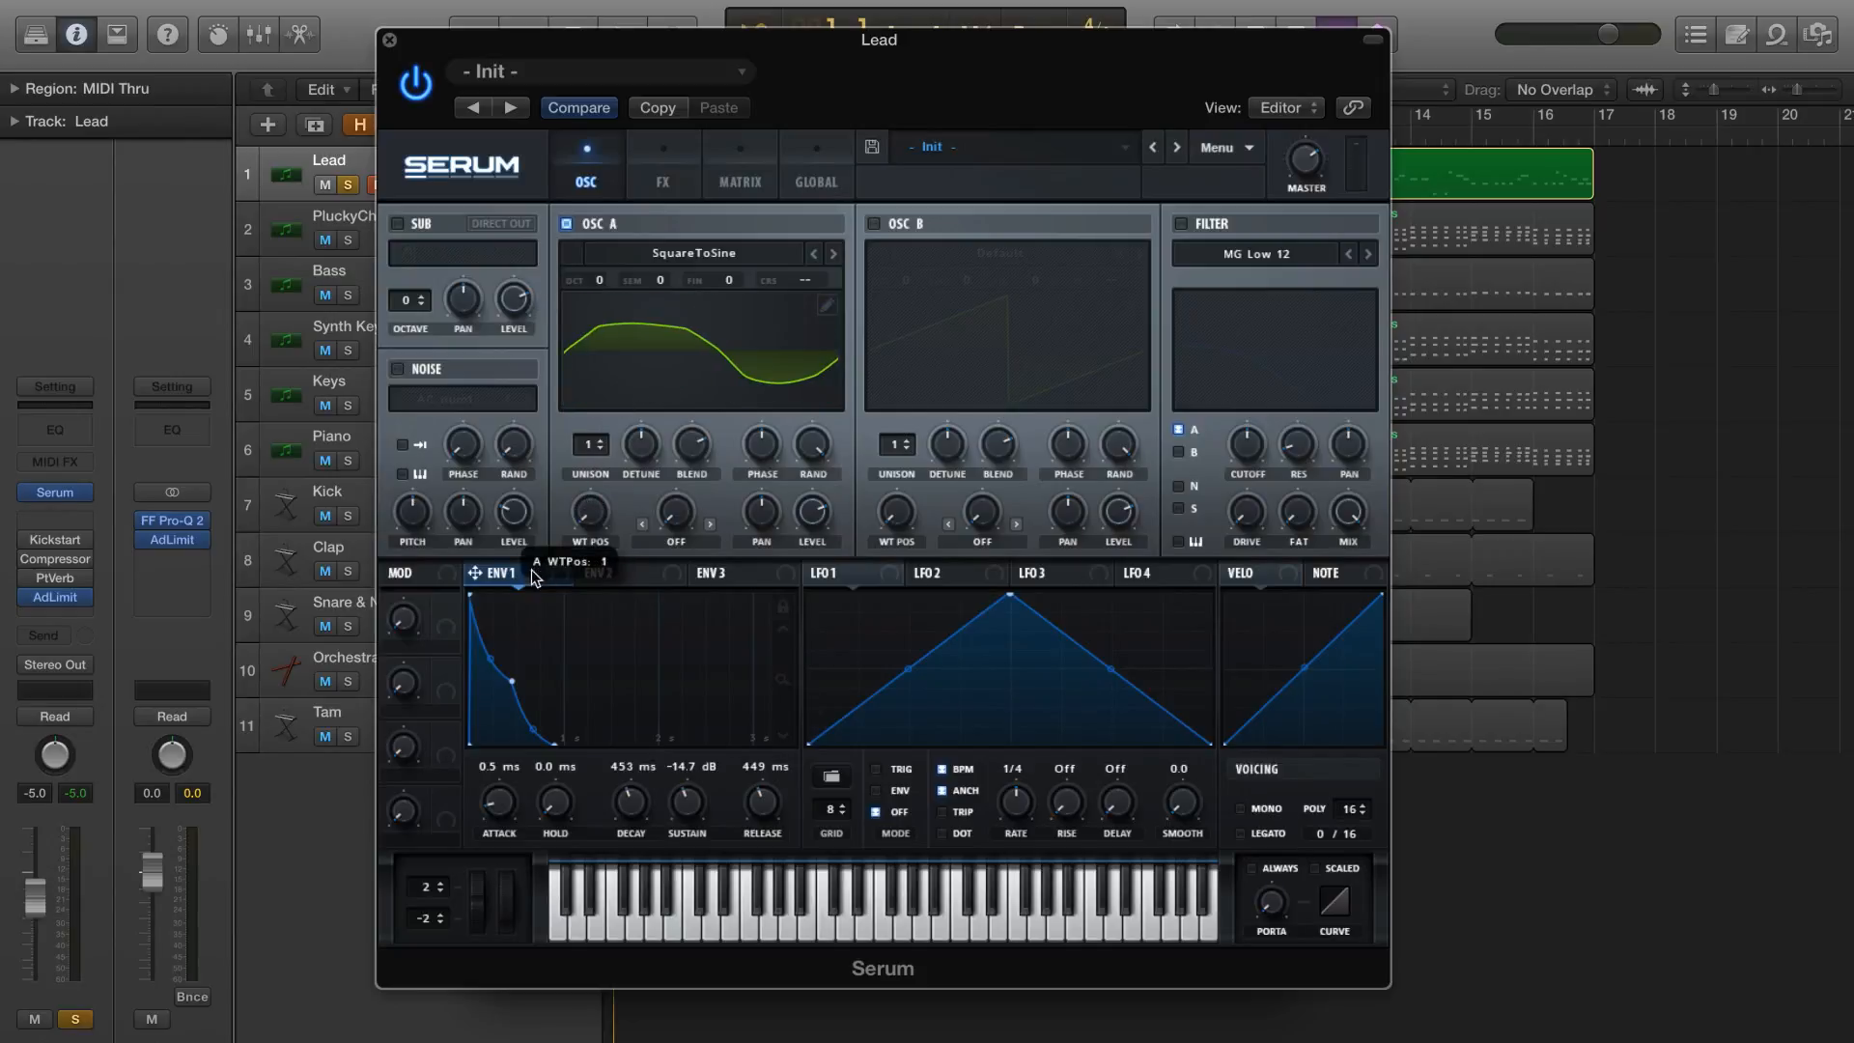
pyautogui.moveTo(537, 570); pyautogui.dragTo(539, 581)
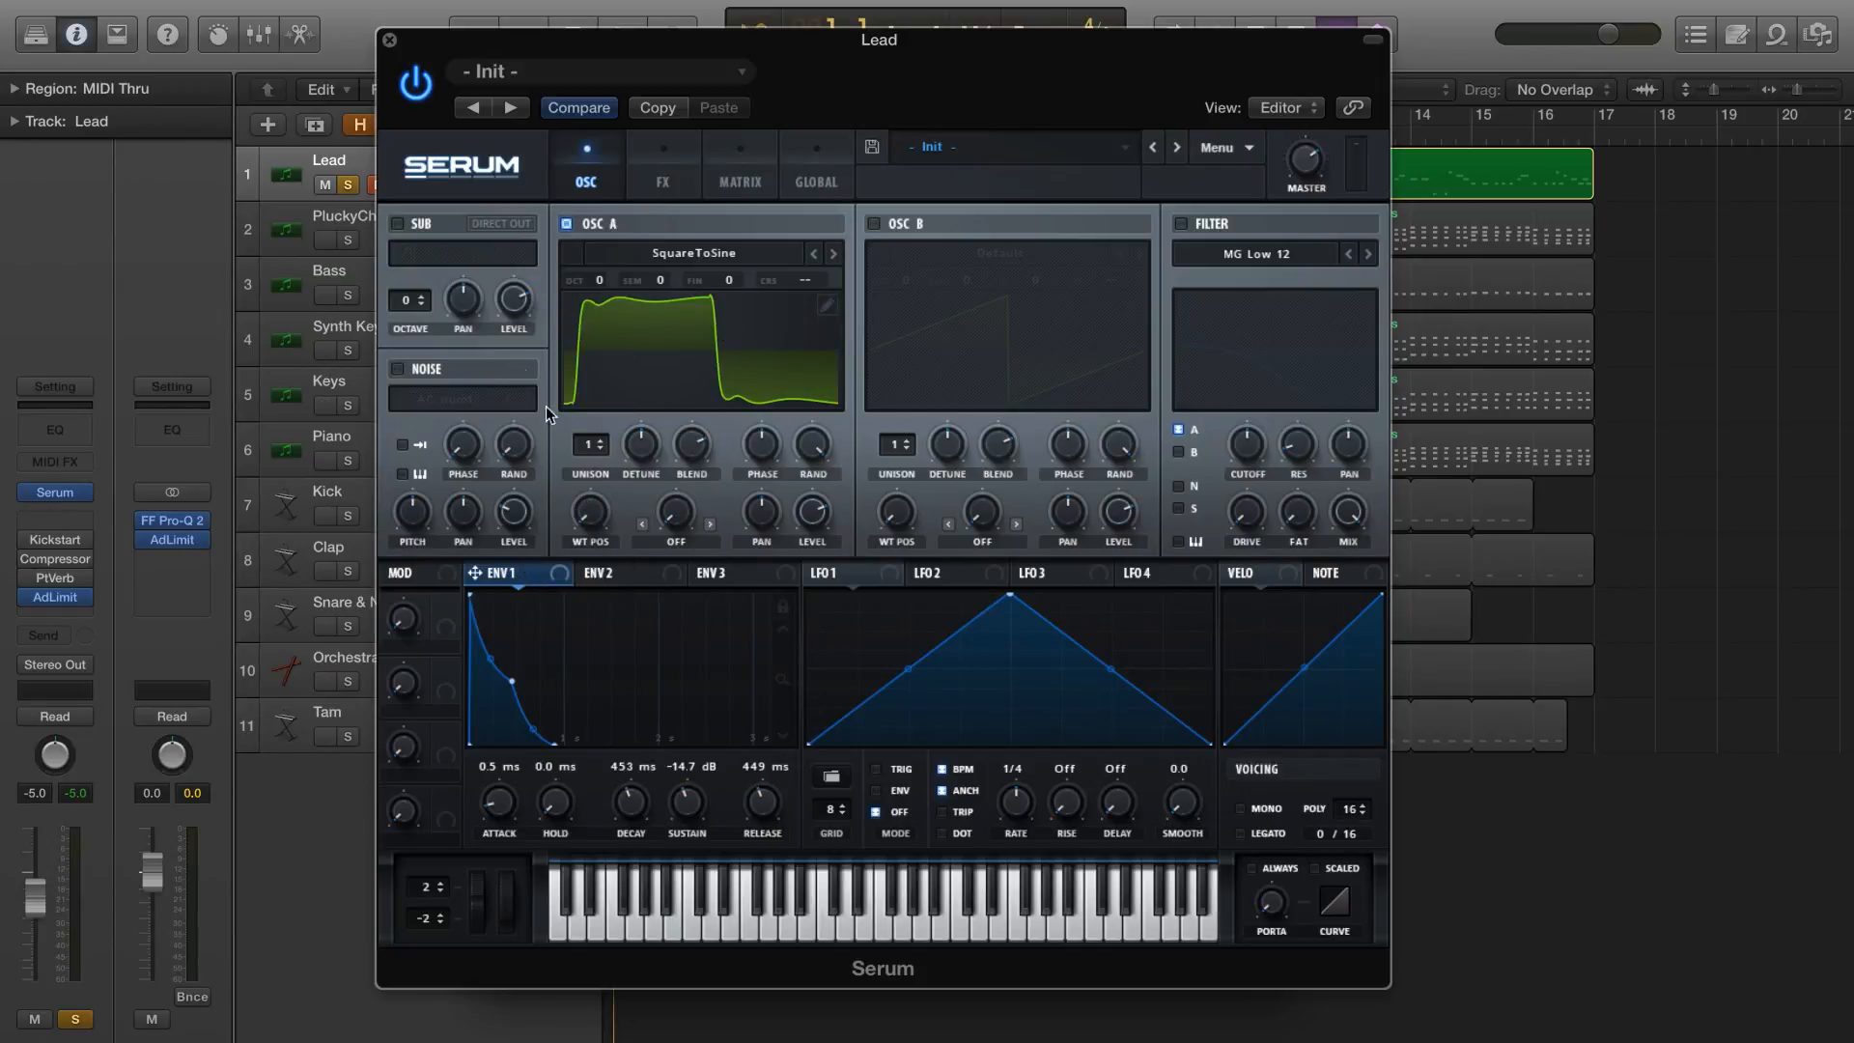
# Set OSC A to 8 unison voices and reduce the detune
pyautogui.moveTo(608, 437); pyautogui.dragTo(623, 347)
pyautogui.moveTo(646, 449)
pyautogui.mouseDown()
pyautogui.moveTo(618, 553)
pyautogui.moveTo(590, 498)
pyautogui.moveTo(687, 418)
pyautogui.moveTo(634, 441)
pyautogui.mouseUp()
pyautogui.click(634, 442)
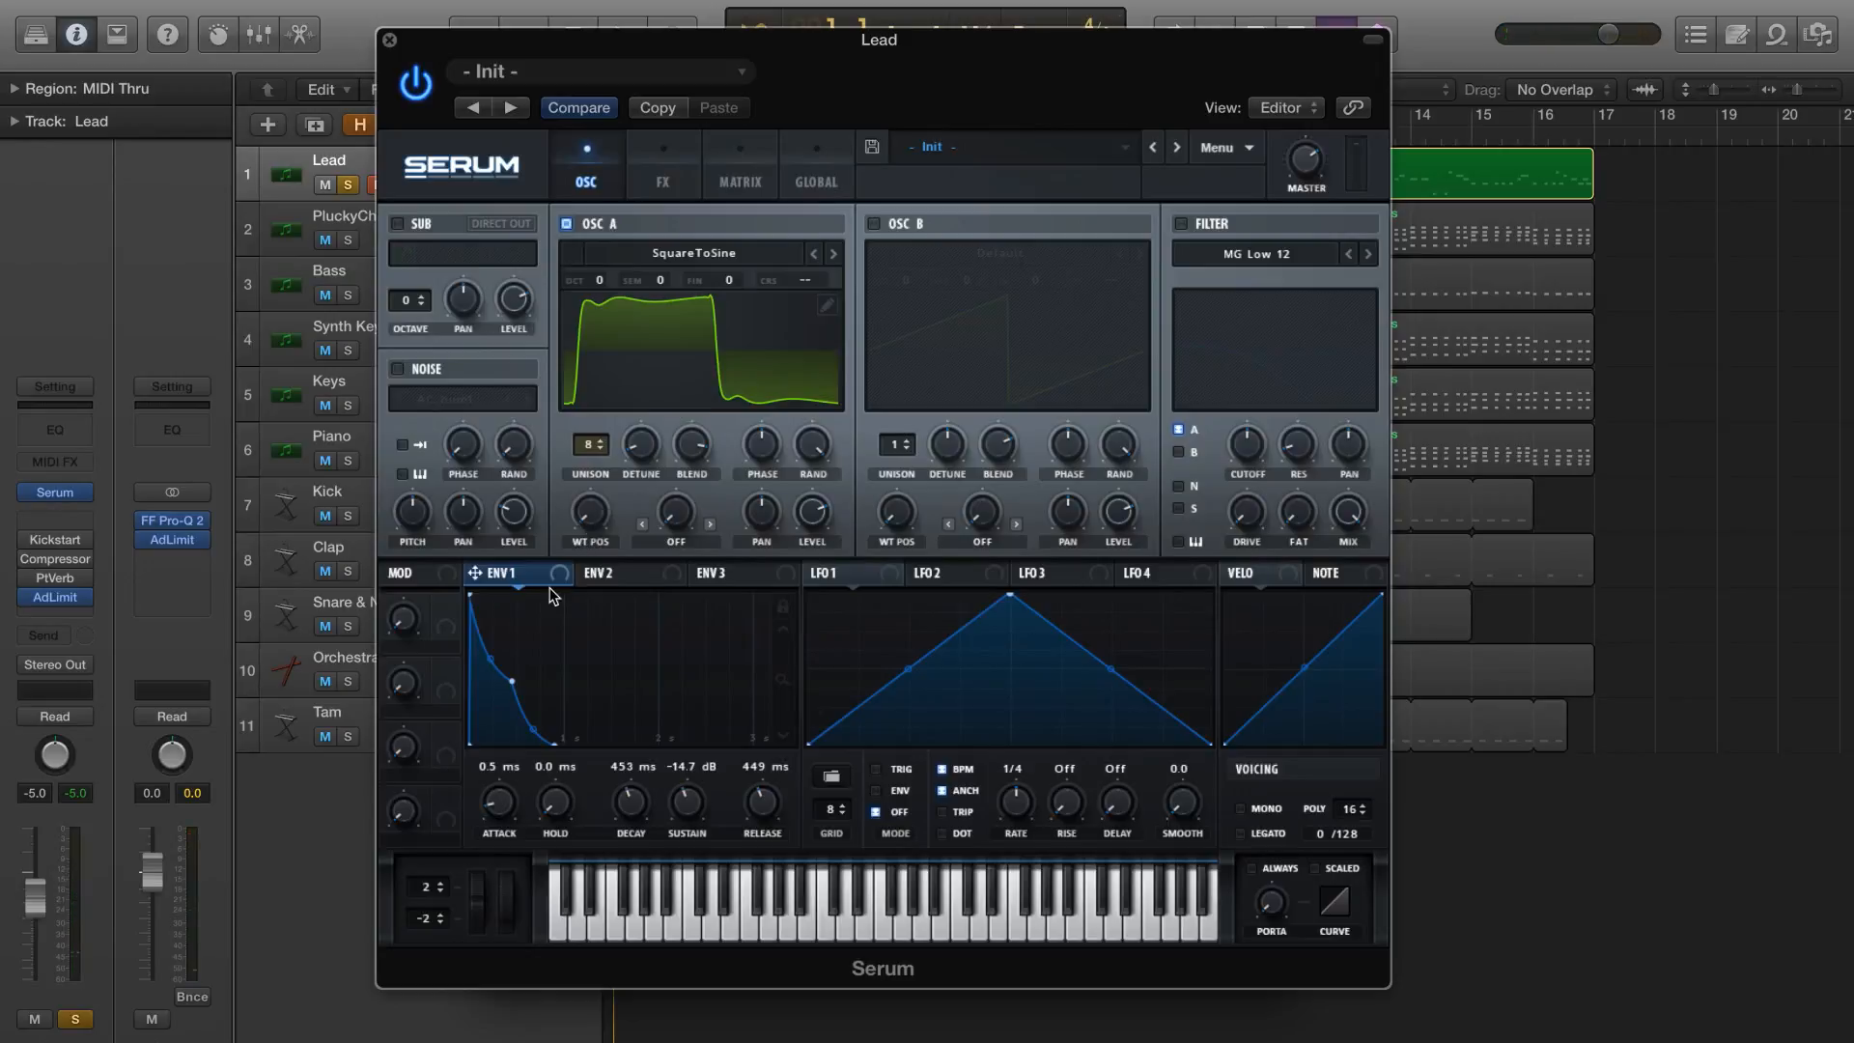
# Modulate OSC A's wavetable position with Env 1 using a negative amount, and set the position to about 91
pyautogui.moveTo(566, 574); pyautogui.dragTo(621, 361)
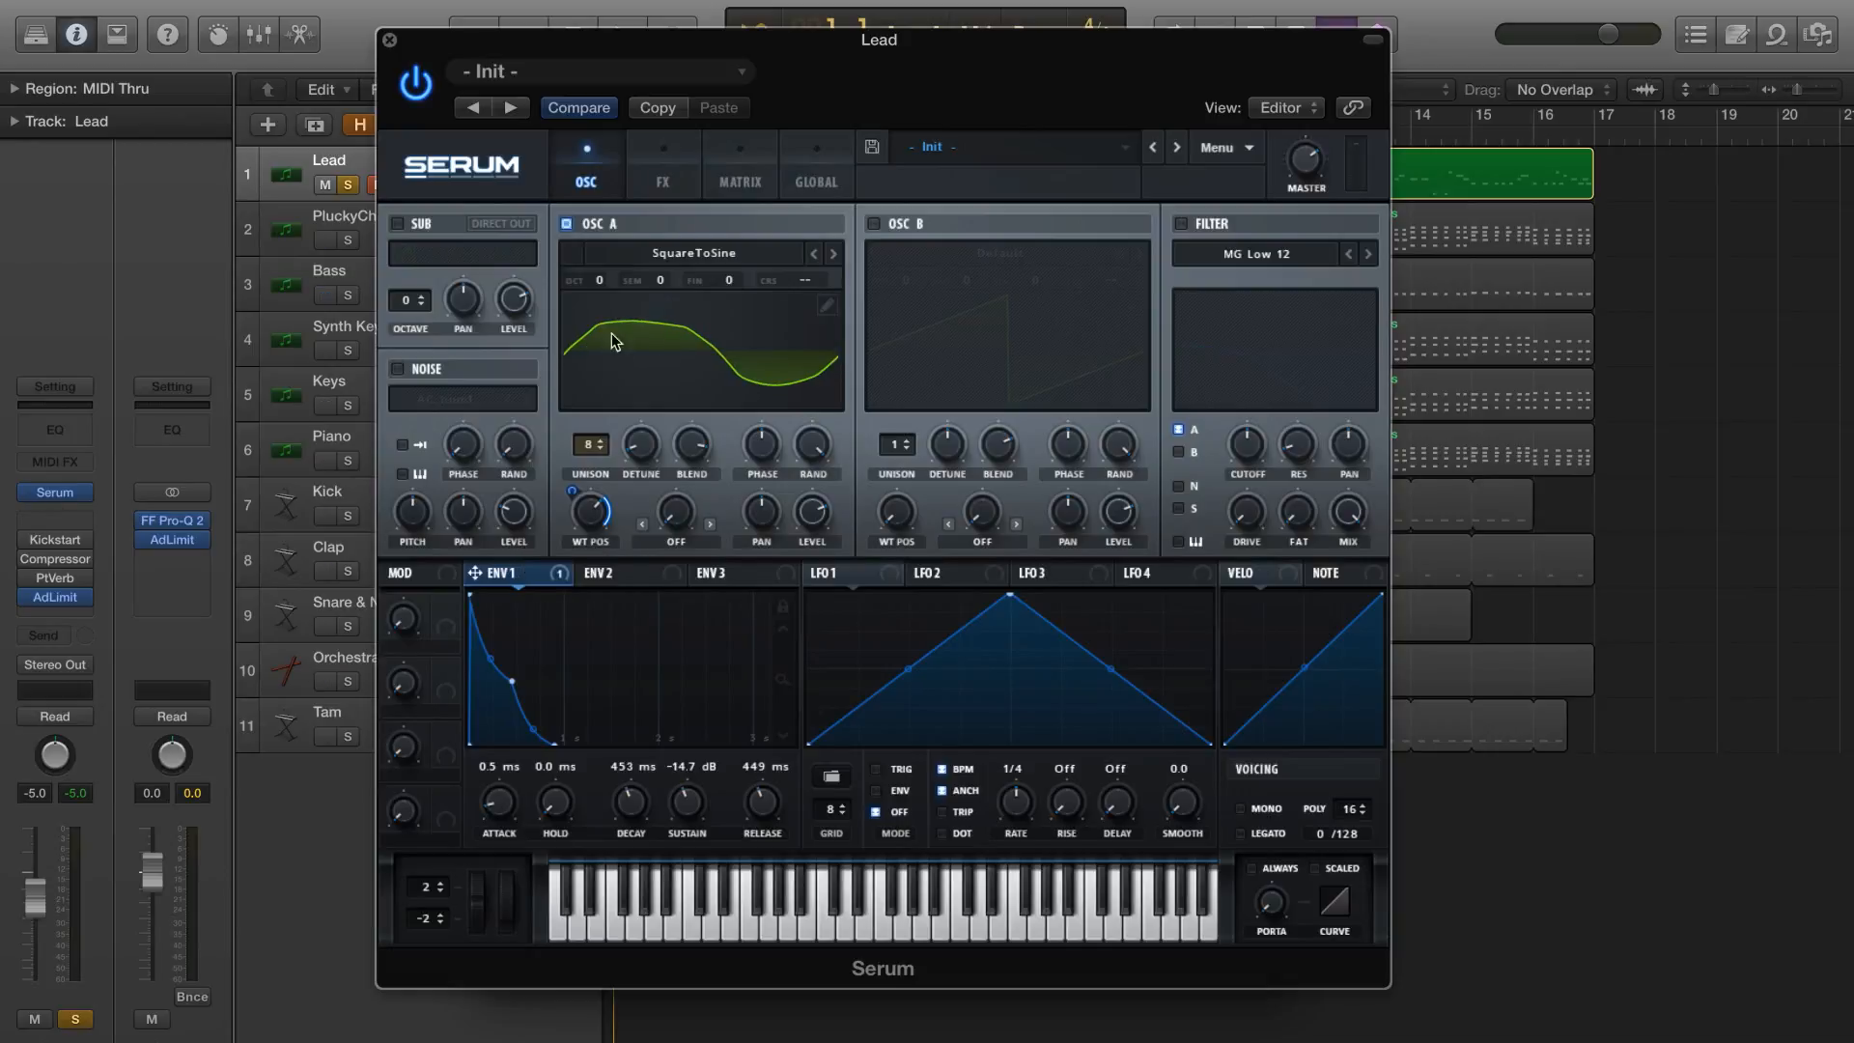
pyautogui.moveTo(596, 507); pyautogui.dragTo(596, 500)
pyautogui.moveTo(572, 491); pyautogui.dragTo(539, 687)
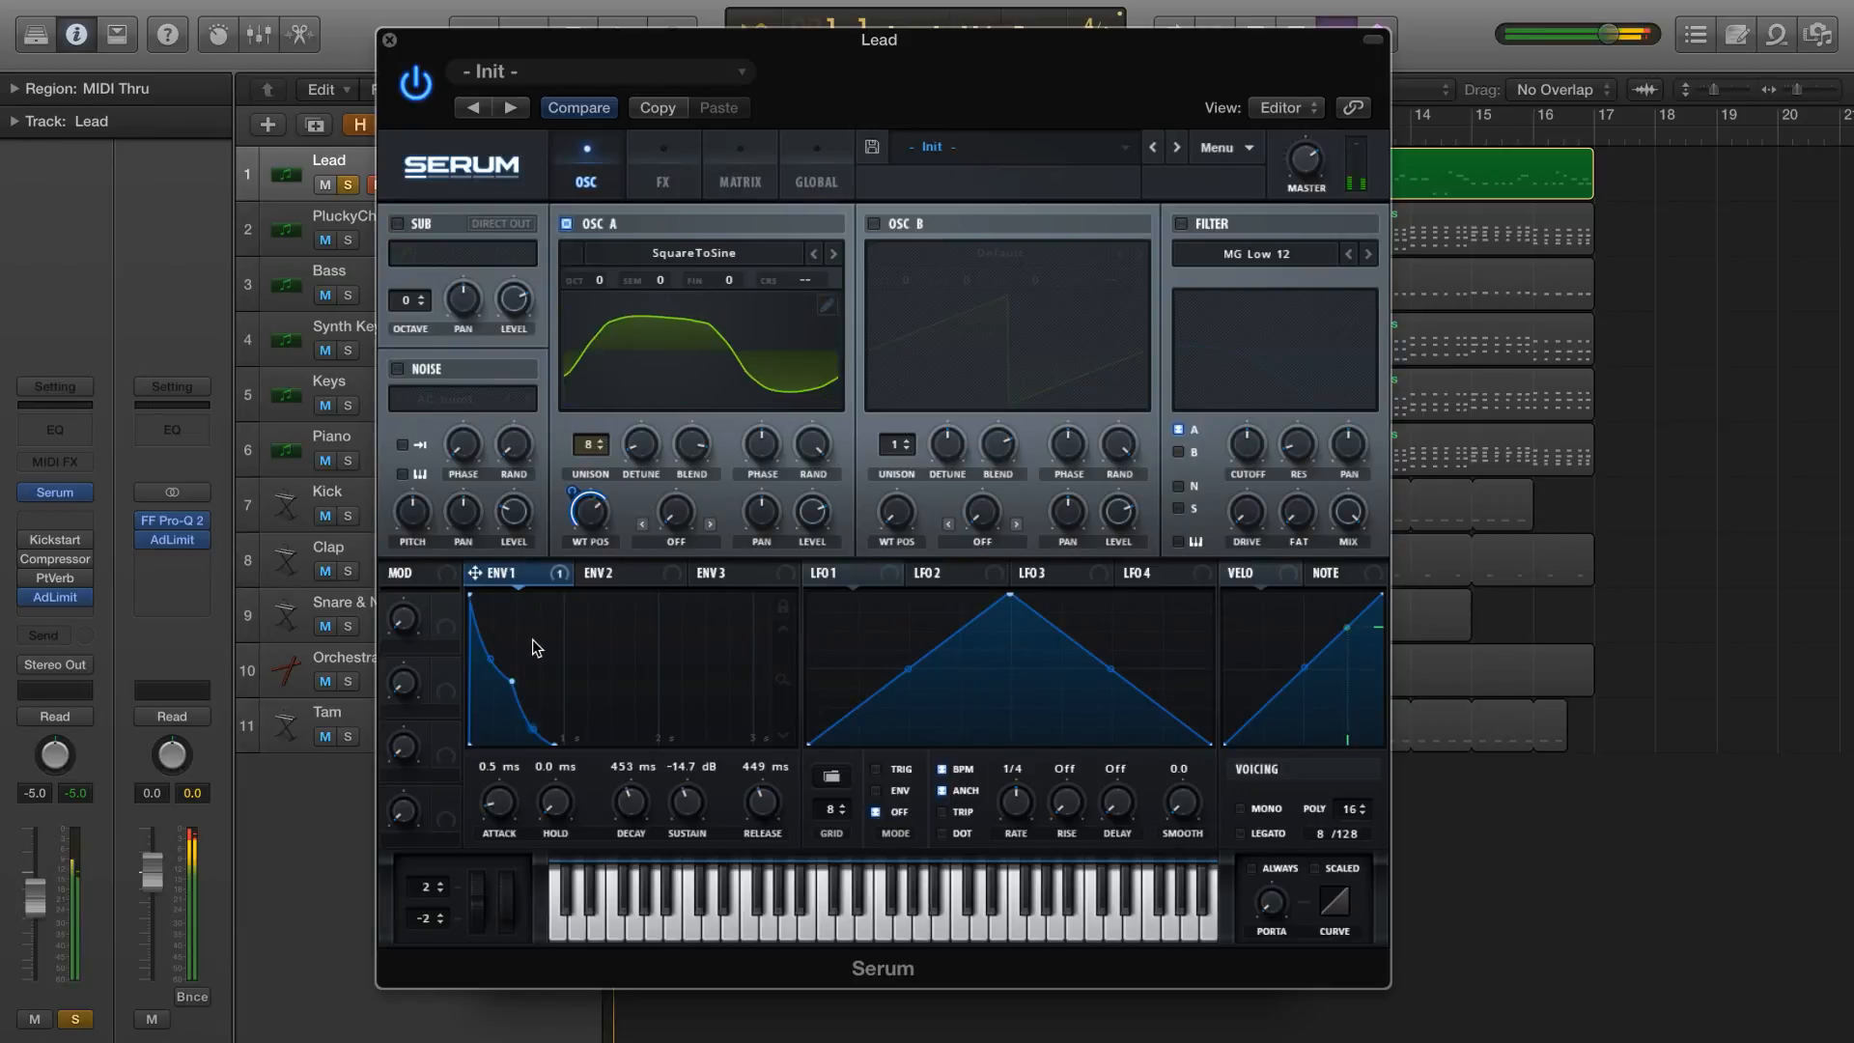
pyautogui.moveTo(593, 512)
pyautogui.moveTo(593, 520); pyautogui.dragTo(594, 532)
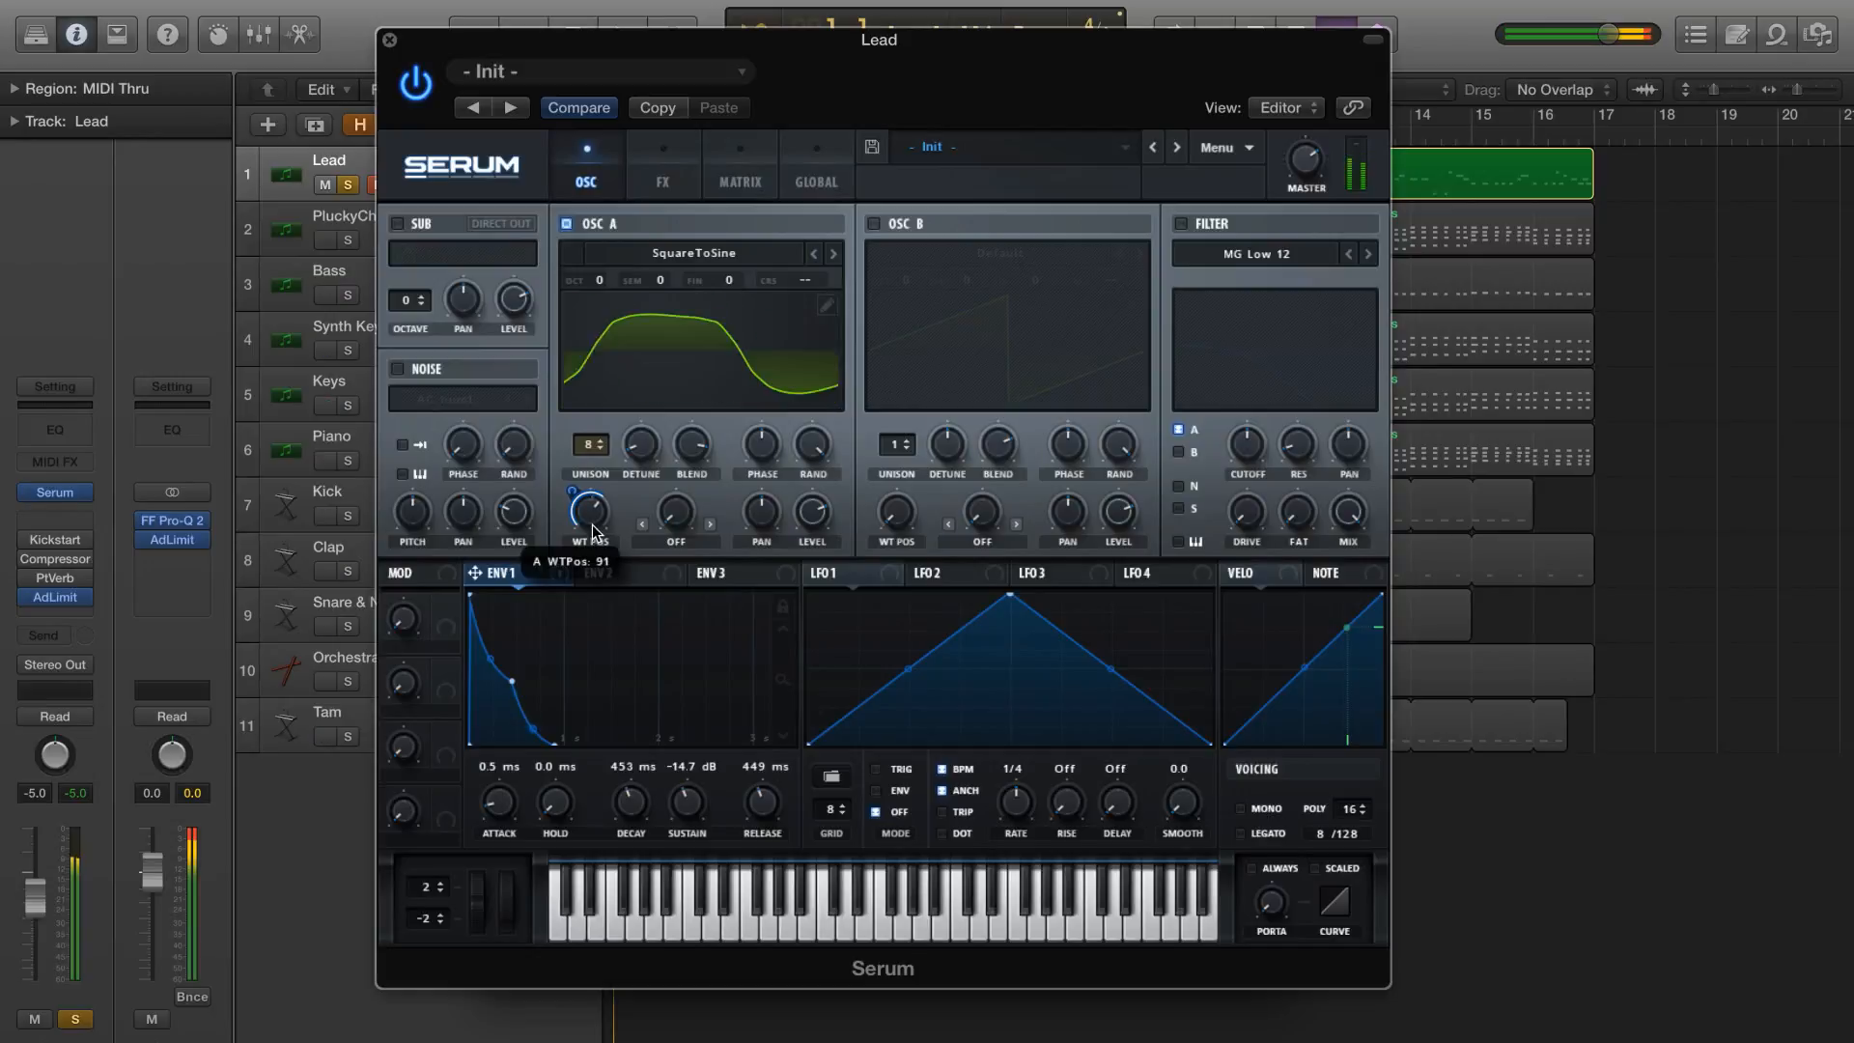
pyautogui.moveTo(574, 496)
pyautogui.moveTo(575, 496); pyautogui.dragTo(580, 492)
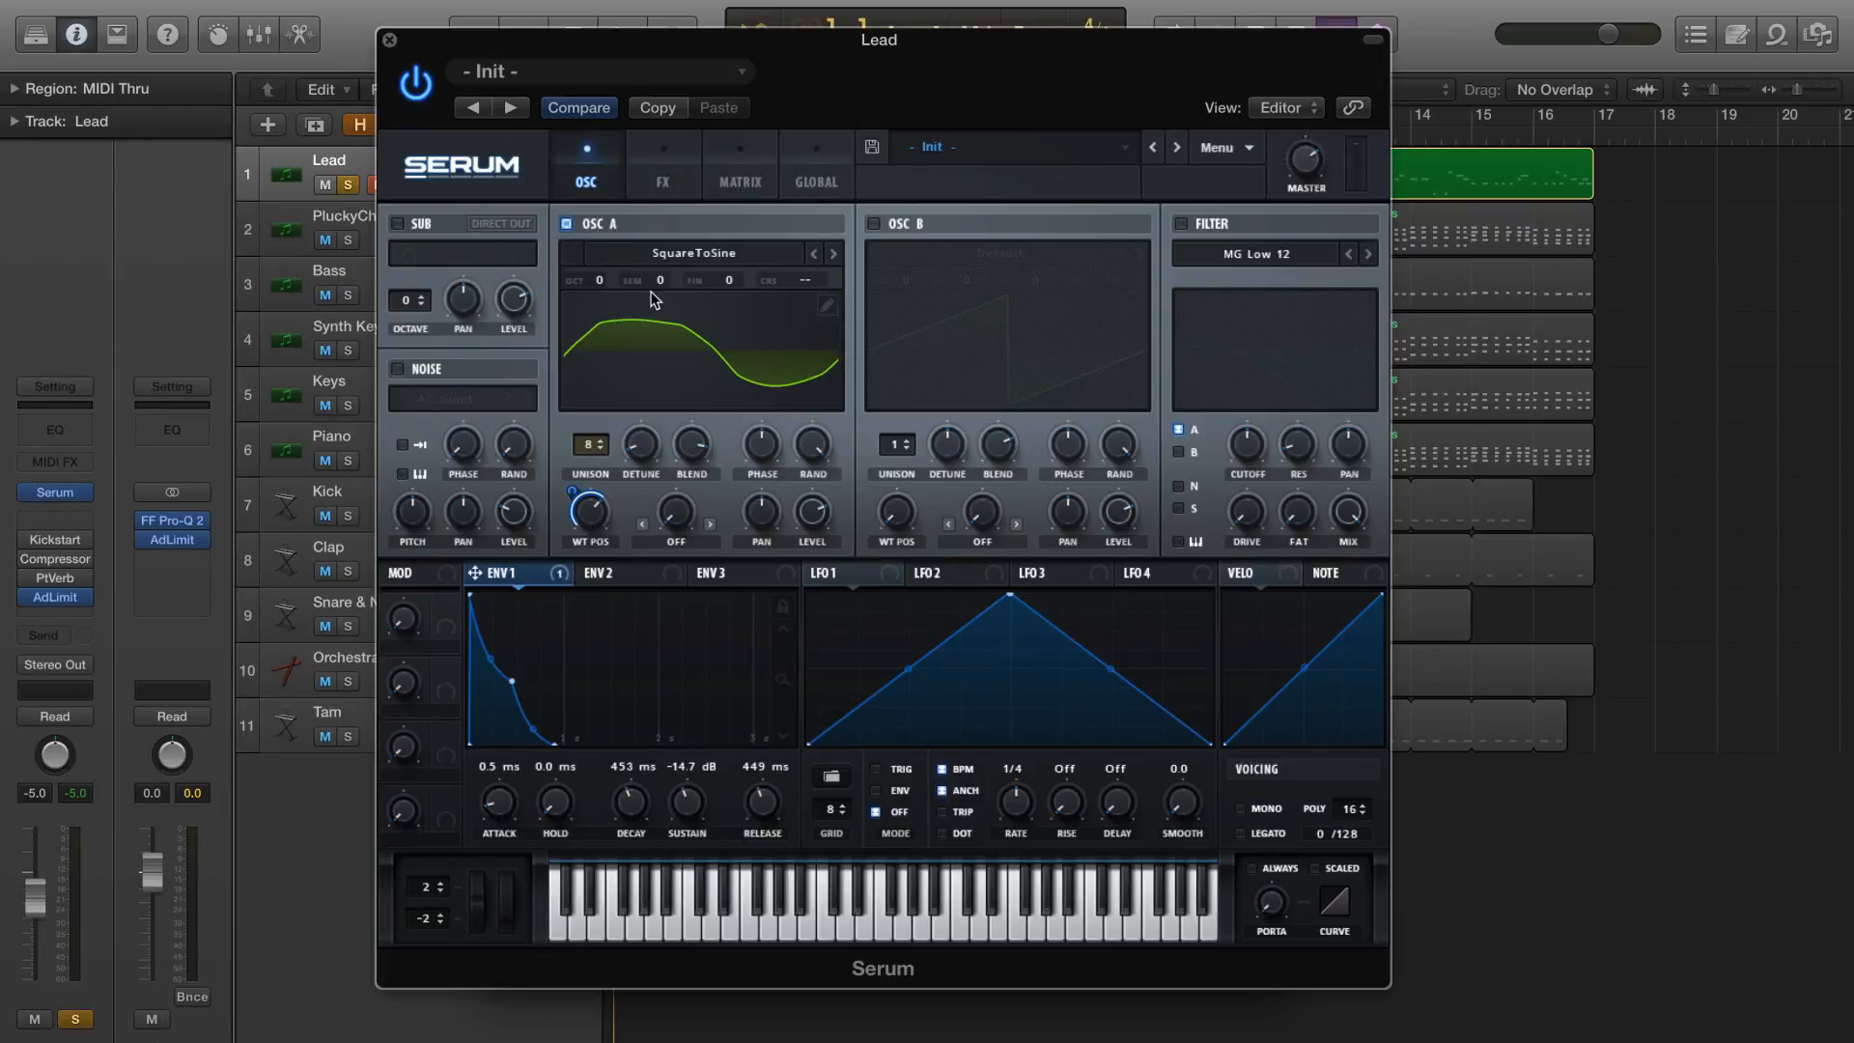
# Enable OSC B and load the analog wavetable SawRoundedToSquare into it
pyautogui.click(874, 223)
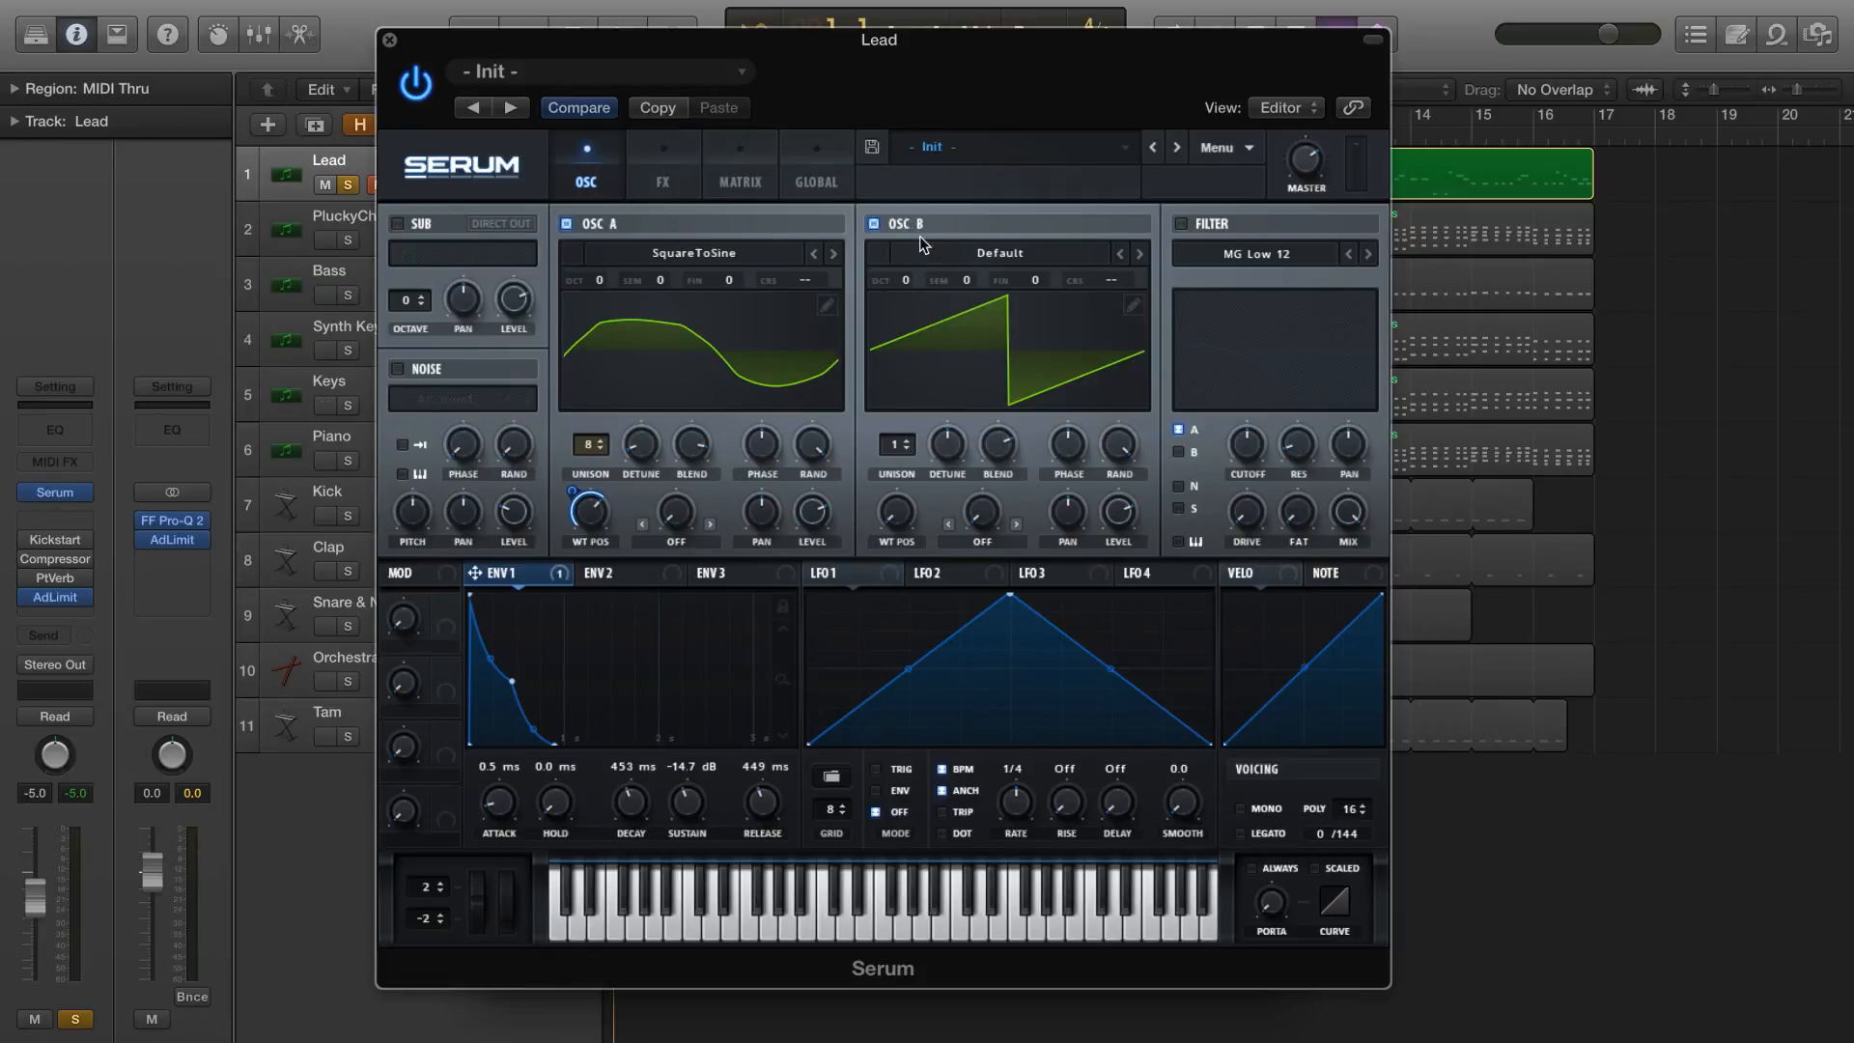
pyautogui.click(1018, 254)
pyautogui.moveTo(1023, 278)
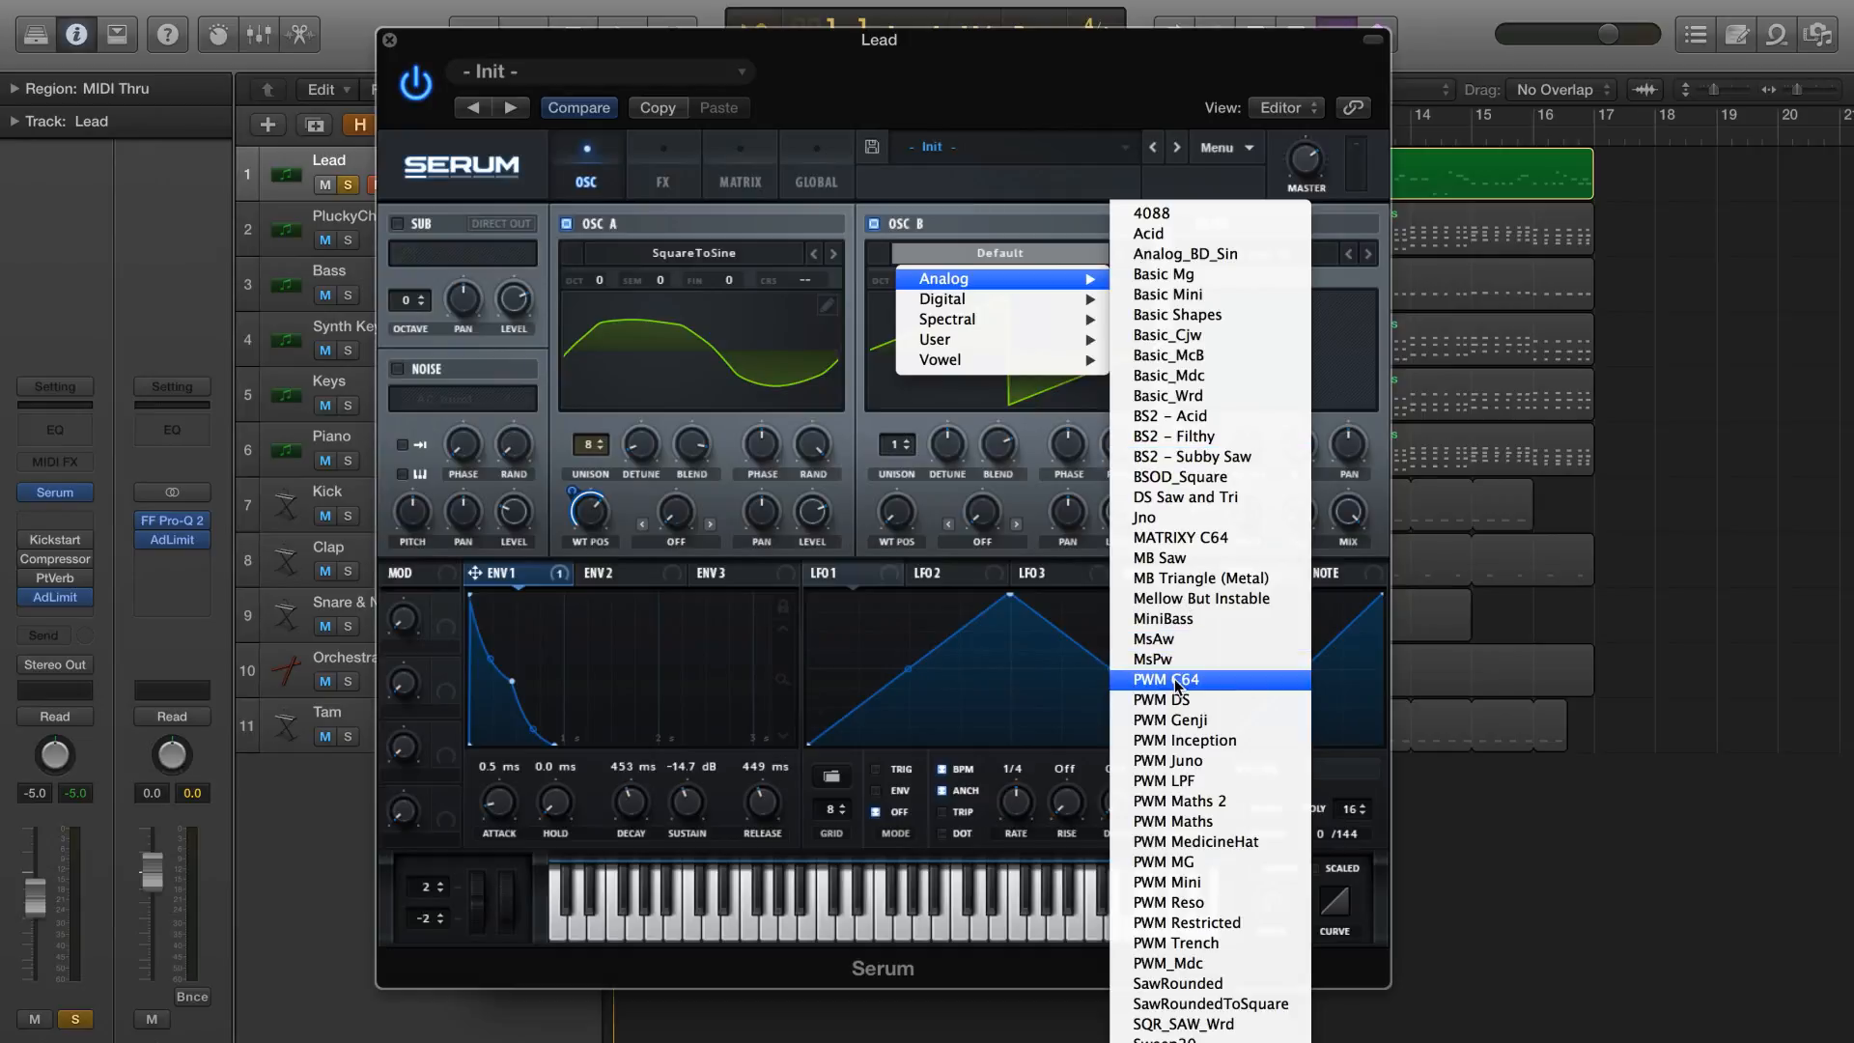
pyautogui.click(1178, 1004)
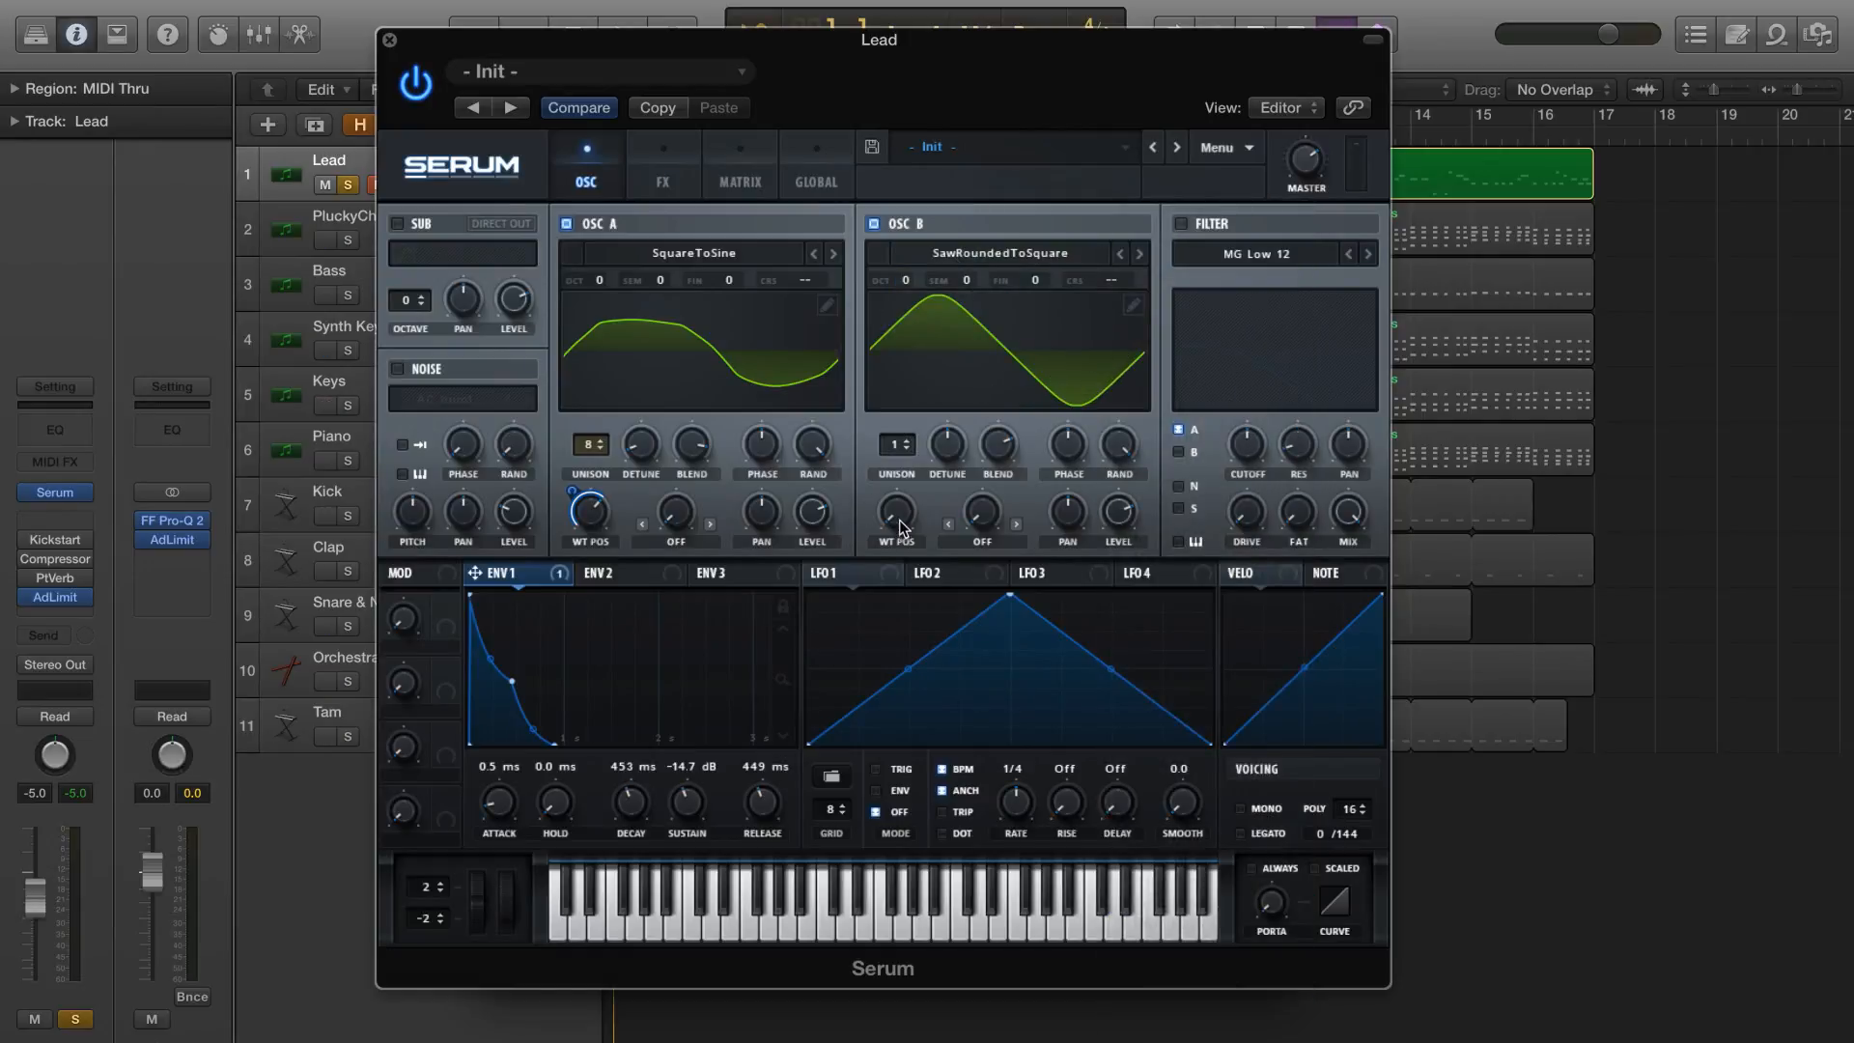
# Raise OSC B's wavetable position and modulate it with Env 1 using a negative amount
pyautogui.moveTo(898, 518); pyautogui.dragTo(916, 449)
pyautogui.moveTo(946, 359); pyautogui.dragTo(843, 541)
pyautogui.moveTo(558, 580); pyautogui.dragTo(872, 503)
# Enable the sub oscillator with a saw waveform, lower its level slightly, and play the track
pyautogui.click(395, 224)
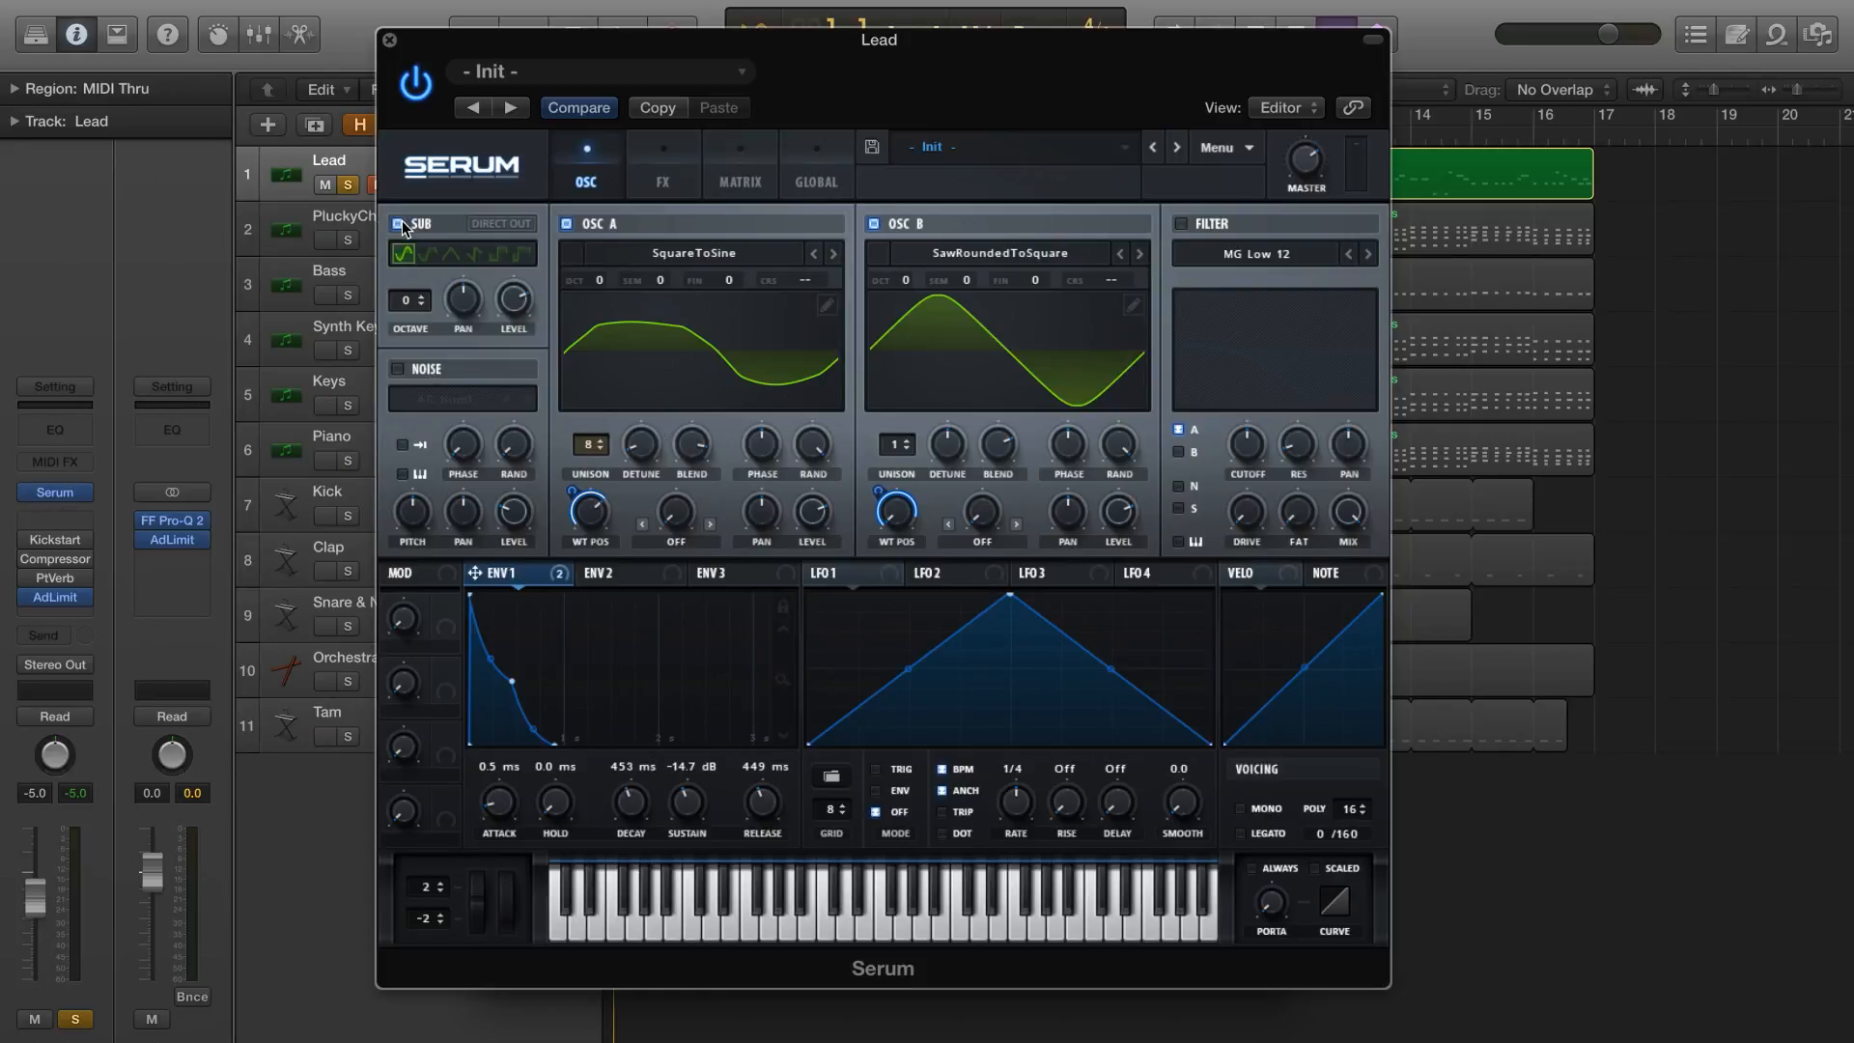
pyautogui.click(476, 254)
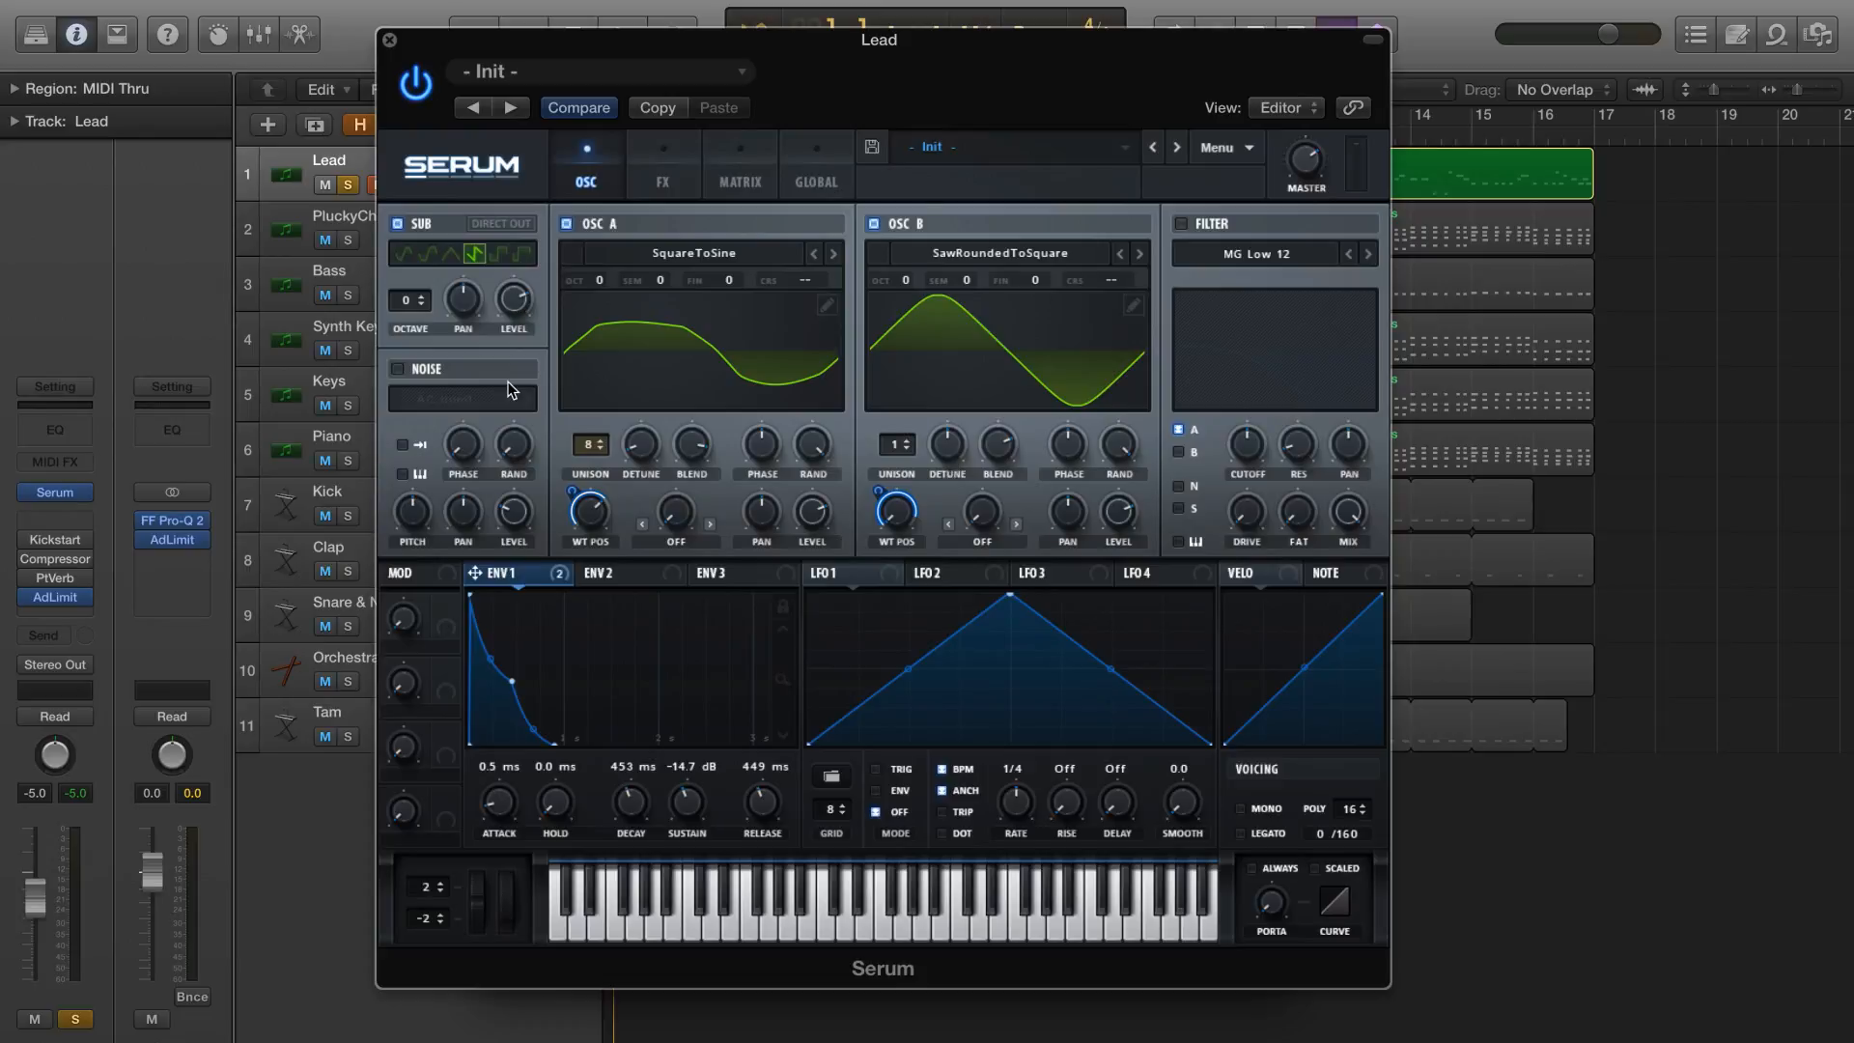
pyautogui.moveTo(520, 317)
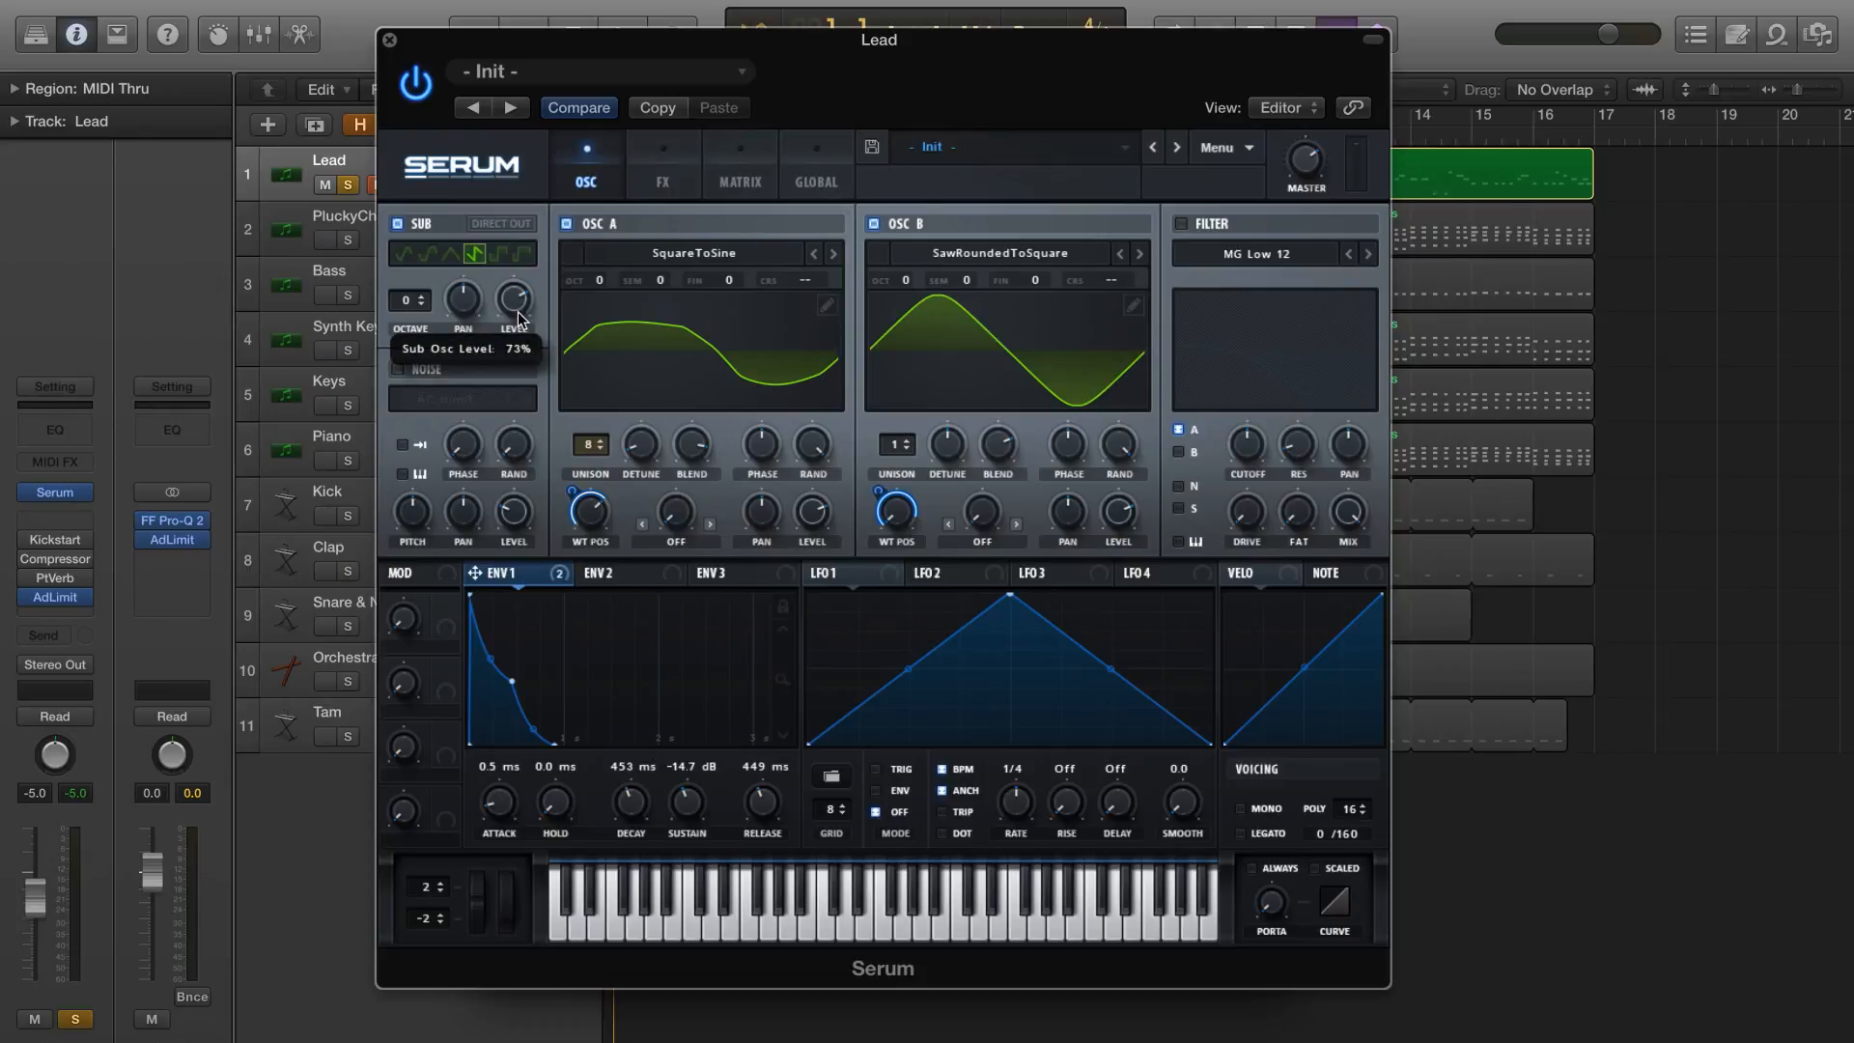
pyautogui.moveTo(518, 316); pyautogui.dragTo(518, 320)
pyautogui.press('space')
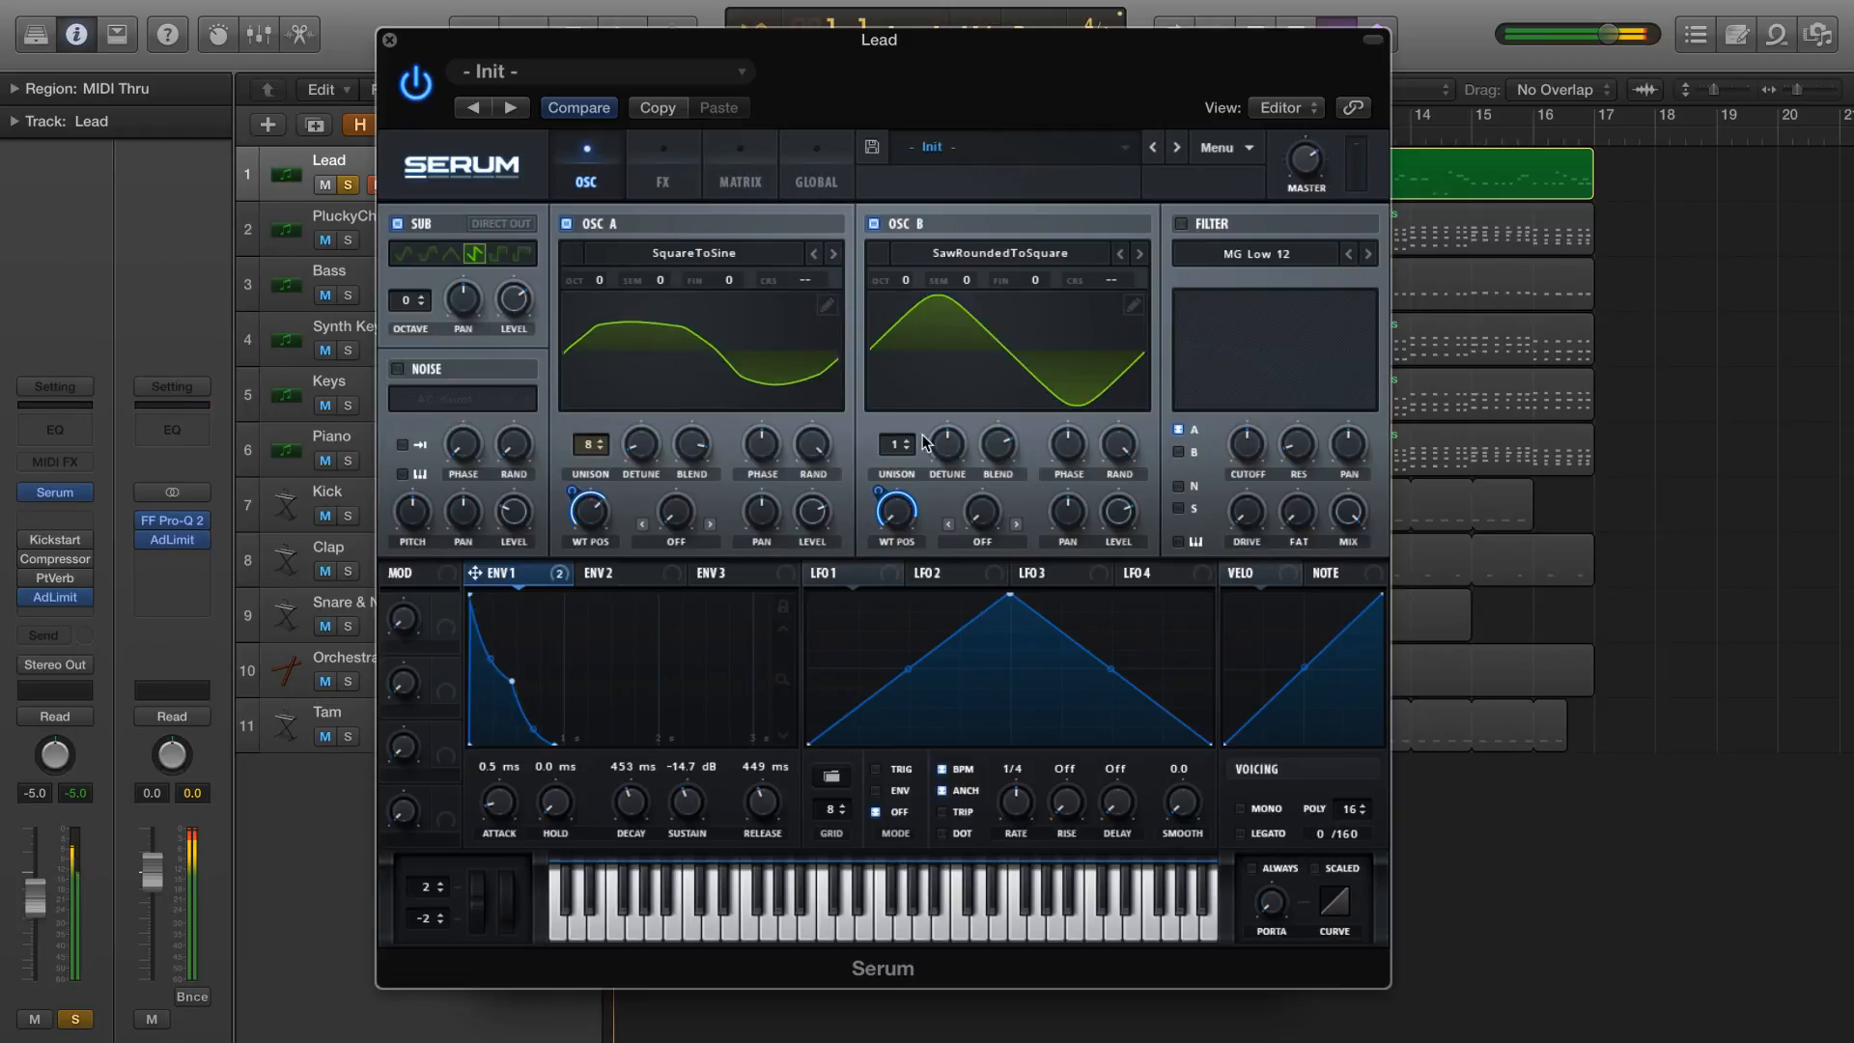
# Set OSC B to 8 unison voices, reduce its detune, and fine-tune the blend
pyautogui.moveTo(895, 445); pyautogui.dragTo(924, 344)
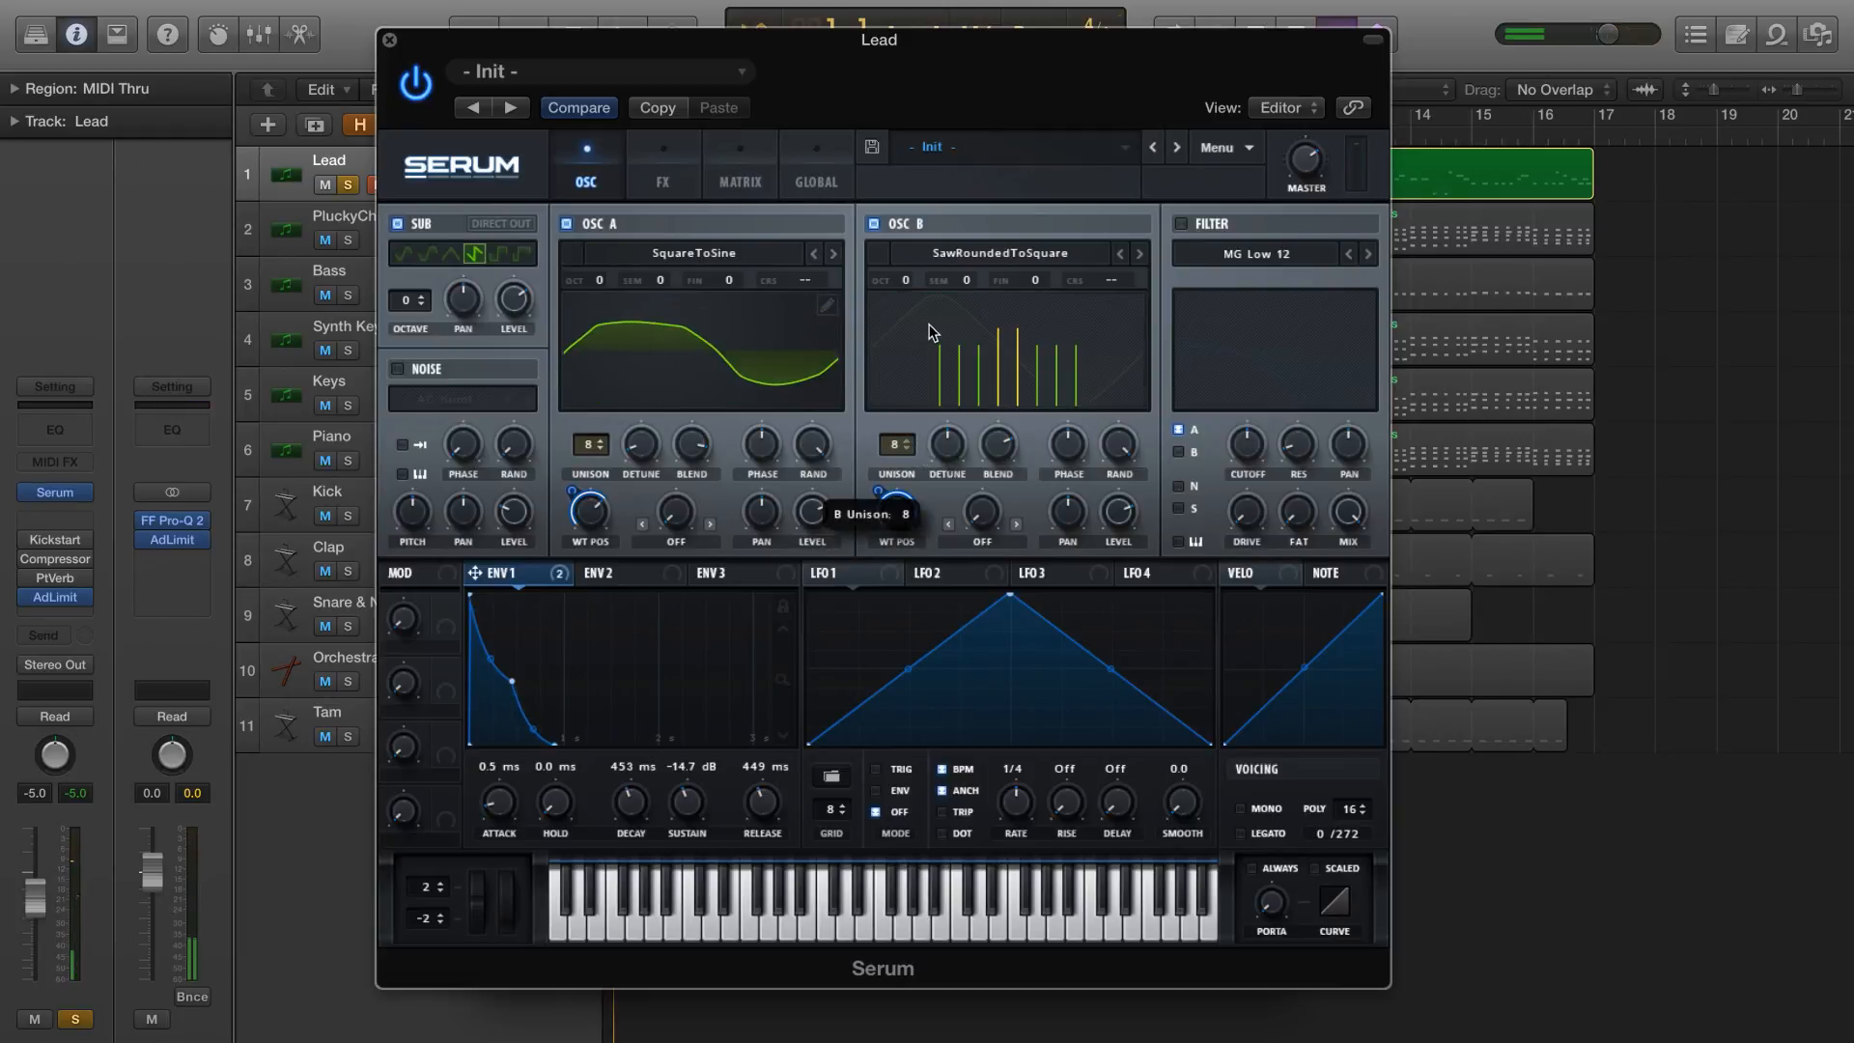
pyautogui.moveTo(945, 442); pyautogui.dragTo(925, 535)
pyautogui.moveTo(999, 445); pyautogui.dragTo(998, 441)
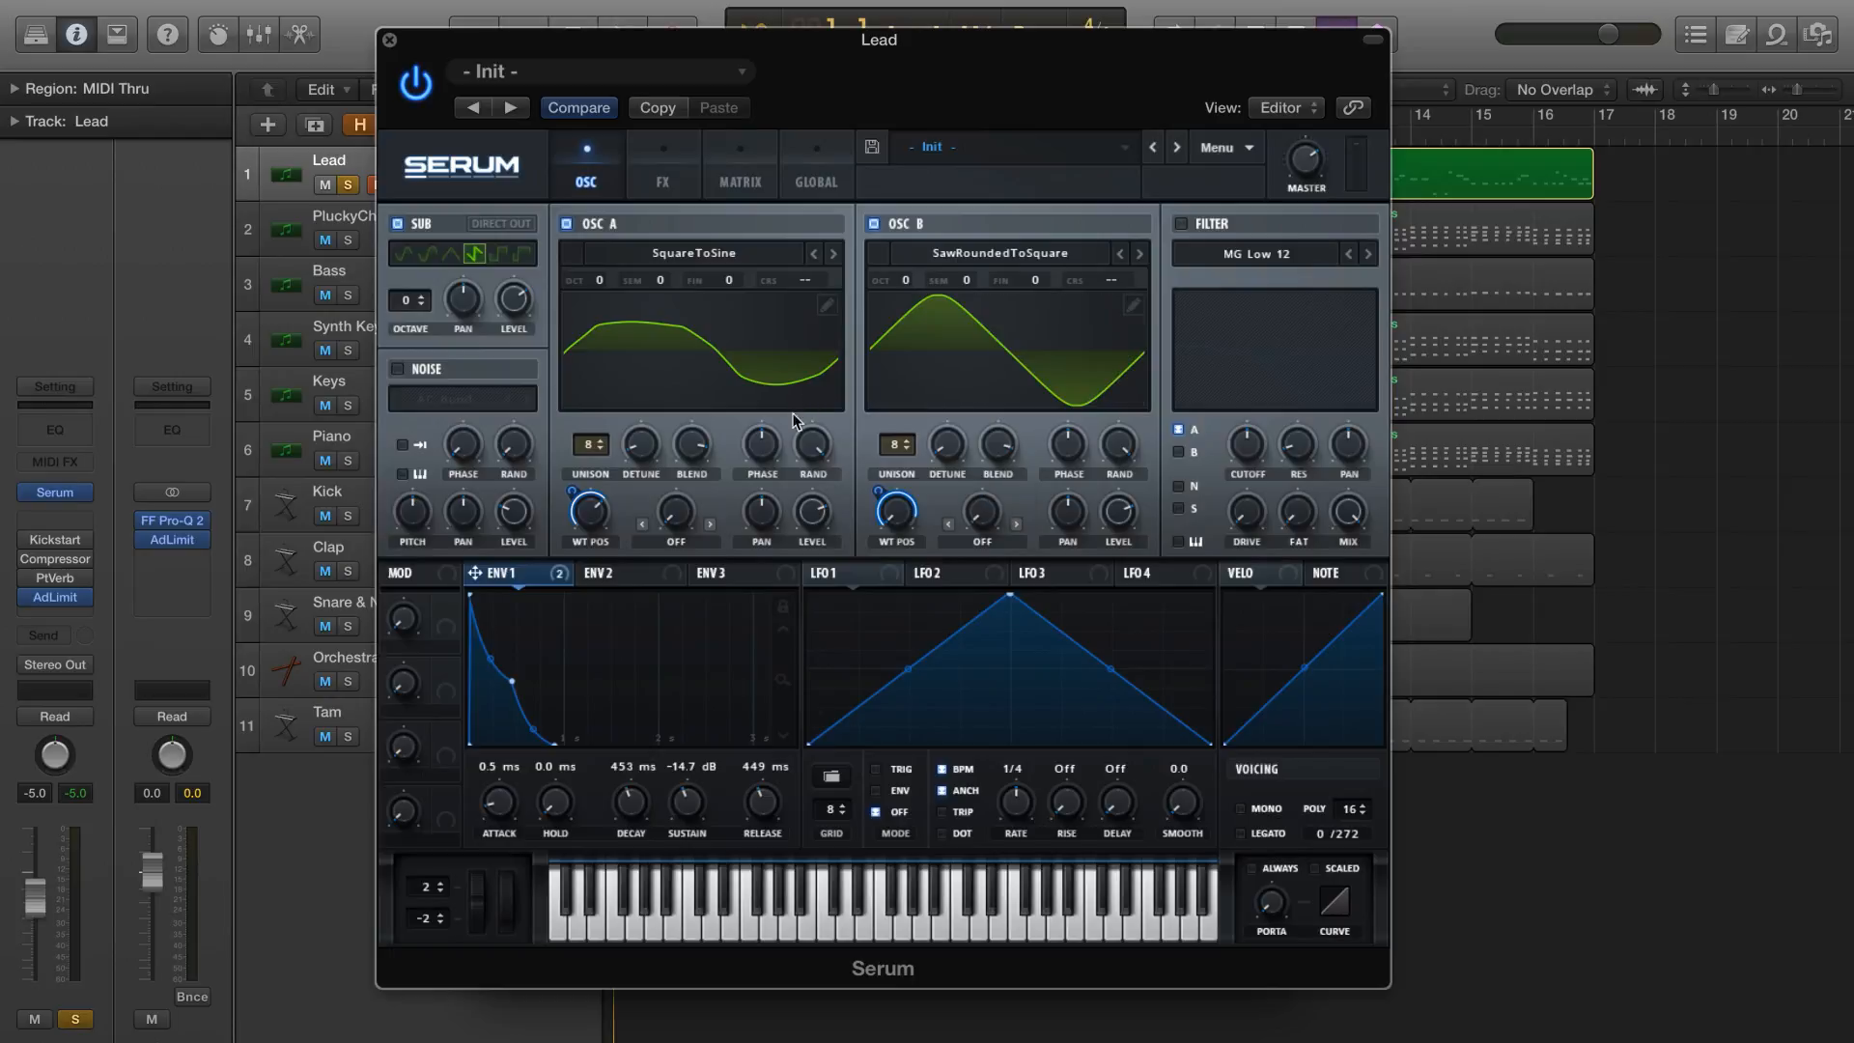
# Enable the MG Low 12 filter, set its resonance to 5%, and raise the drive slightly
pyautogui.click(1188, 223)
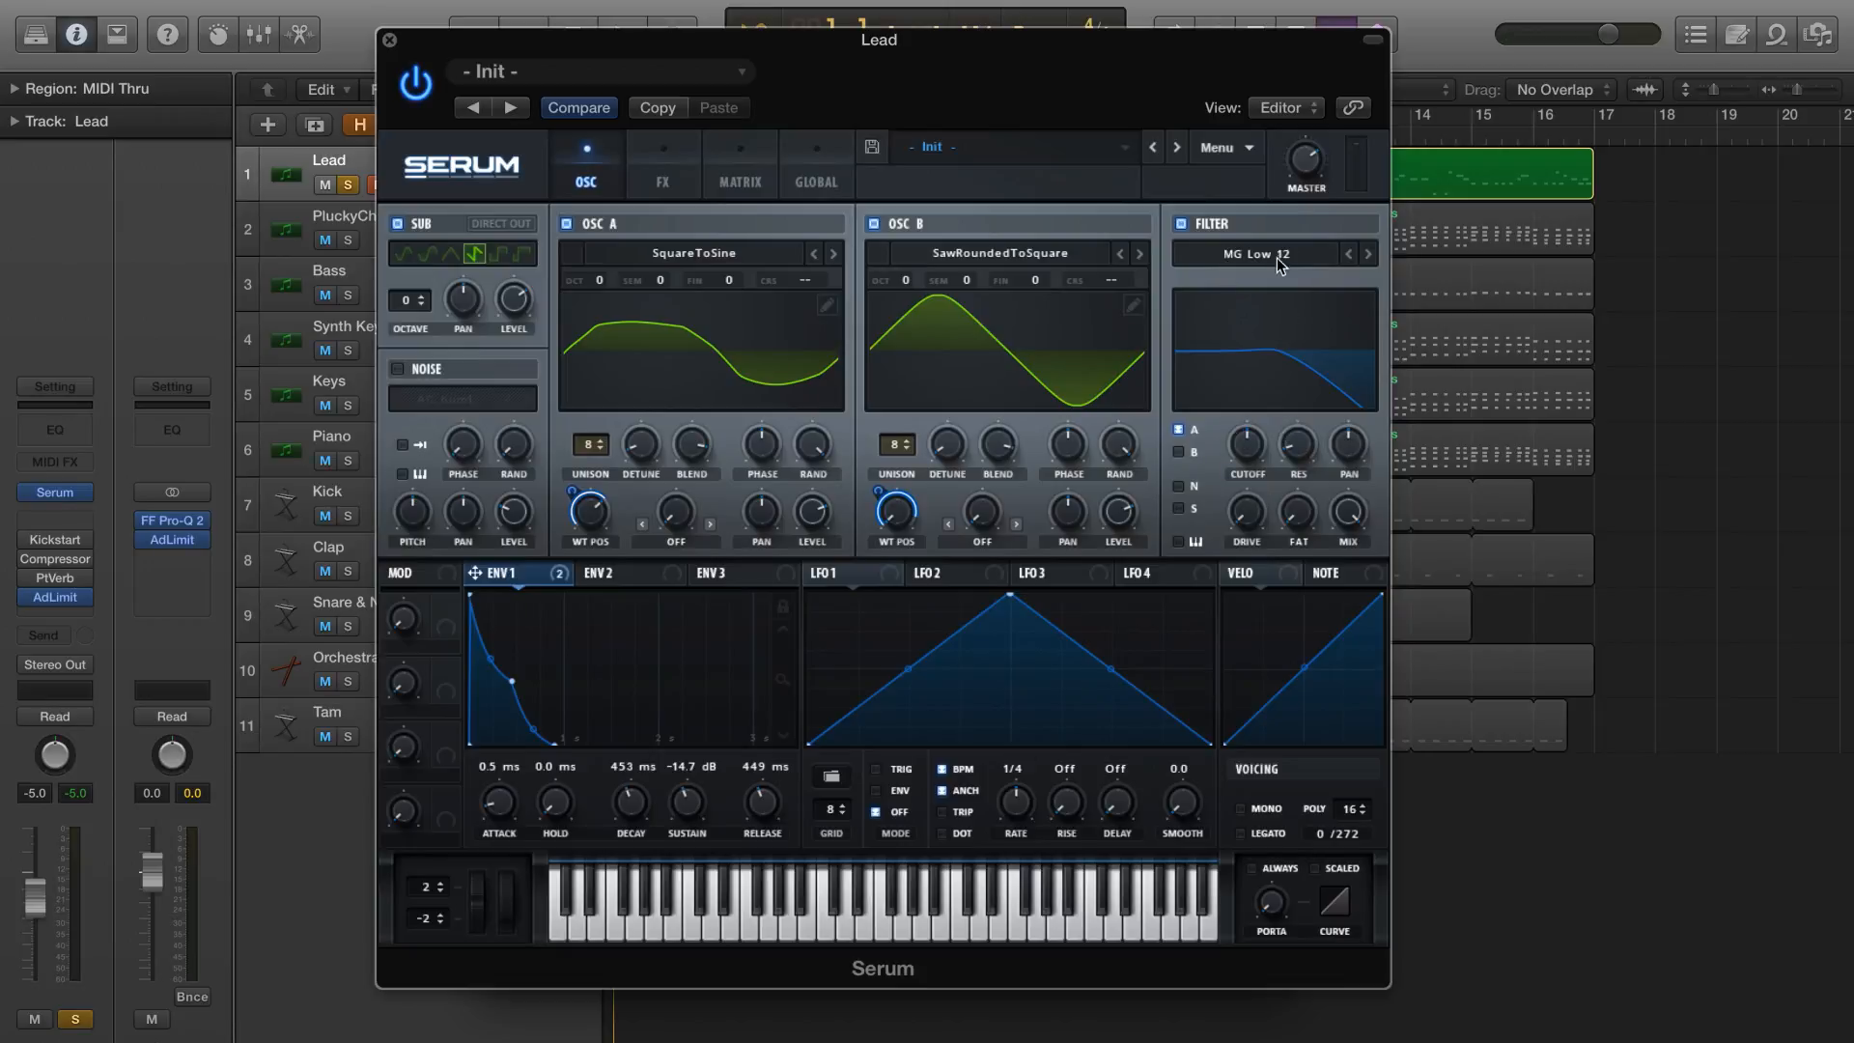
pyautogui.moveTo(1311, 452); pyautogui.dragTo(1310, 462)
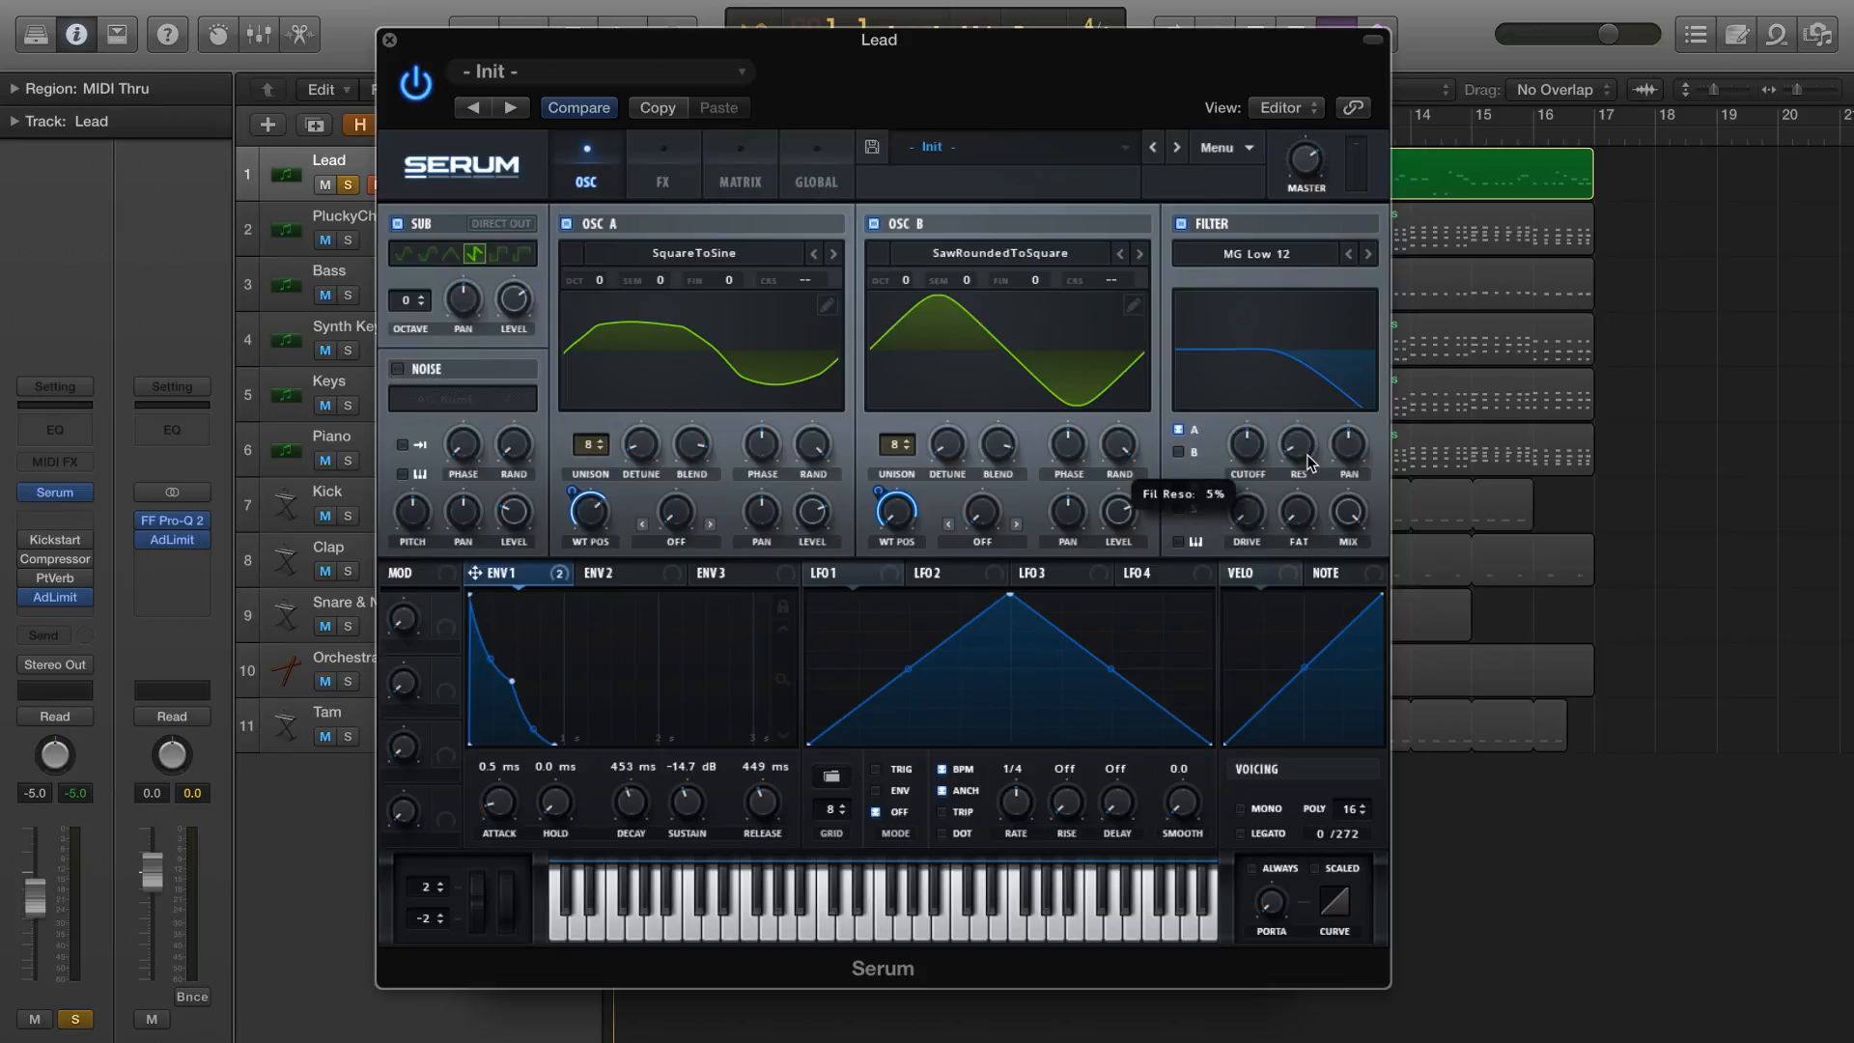
pyautogui.moveTo(1246, 522); pyautogui.dragTo(1245, 494)
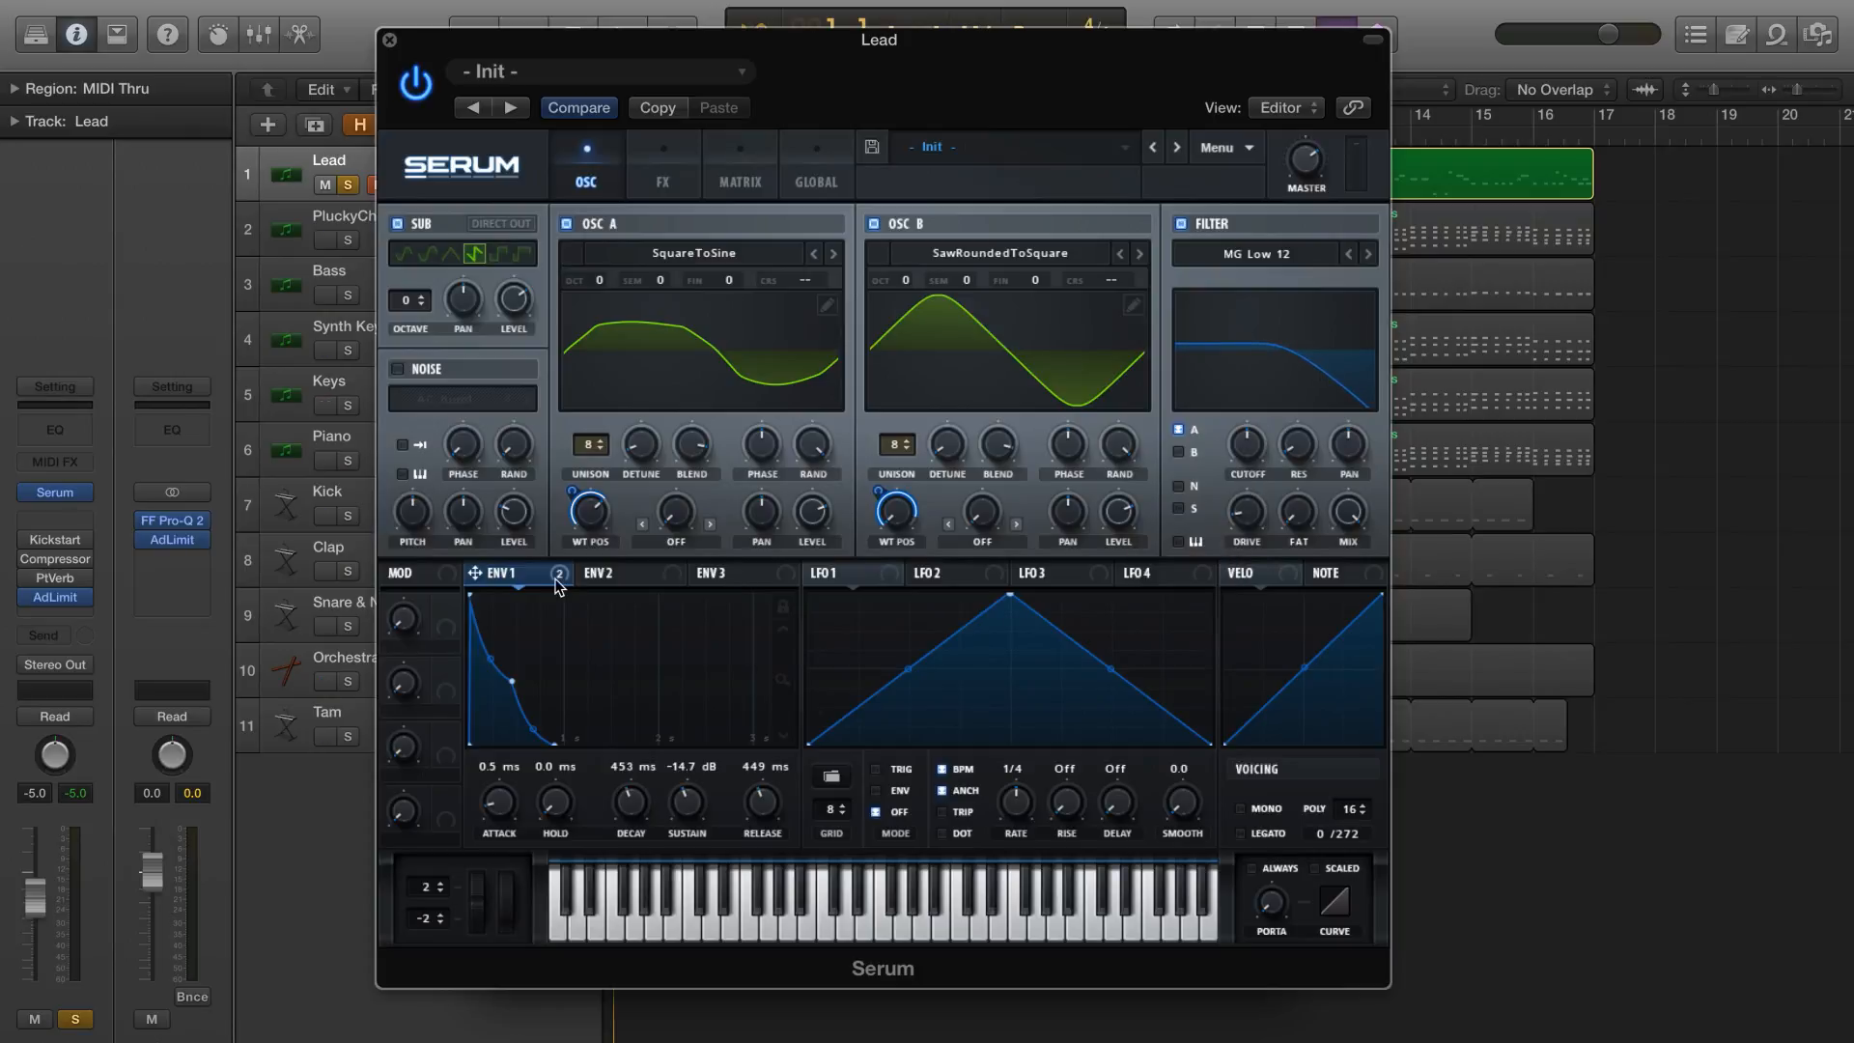
# Modulate the filter cutoff with Env 1 at an amount of about 55, lower the base cutoff to about 107 Hz, and audition it
pyautogui.moveTo(566, 579); pyautogui.dragTo(1248, 445)
pyautogui.moveTo(1244, 429)
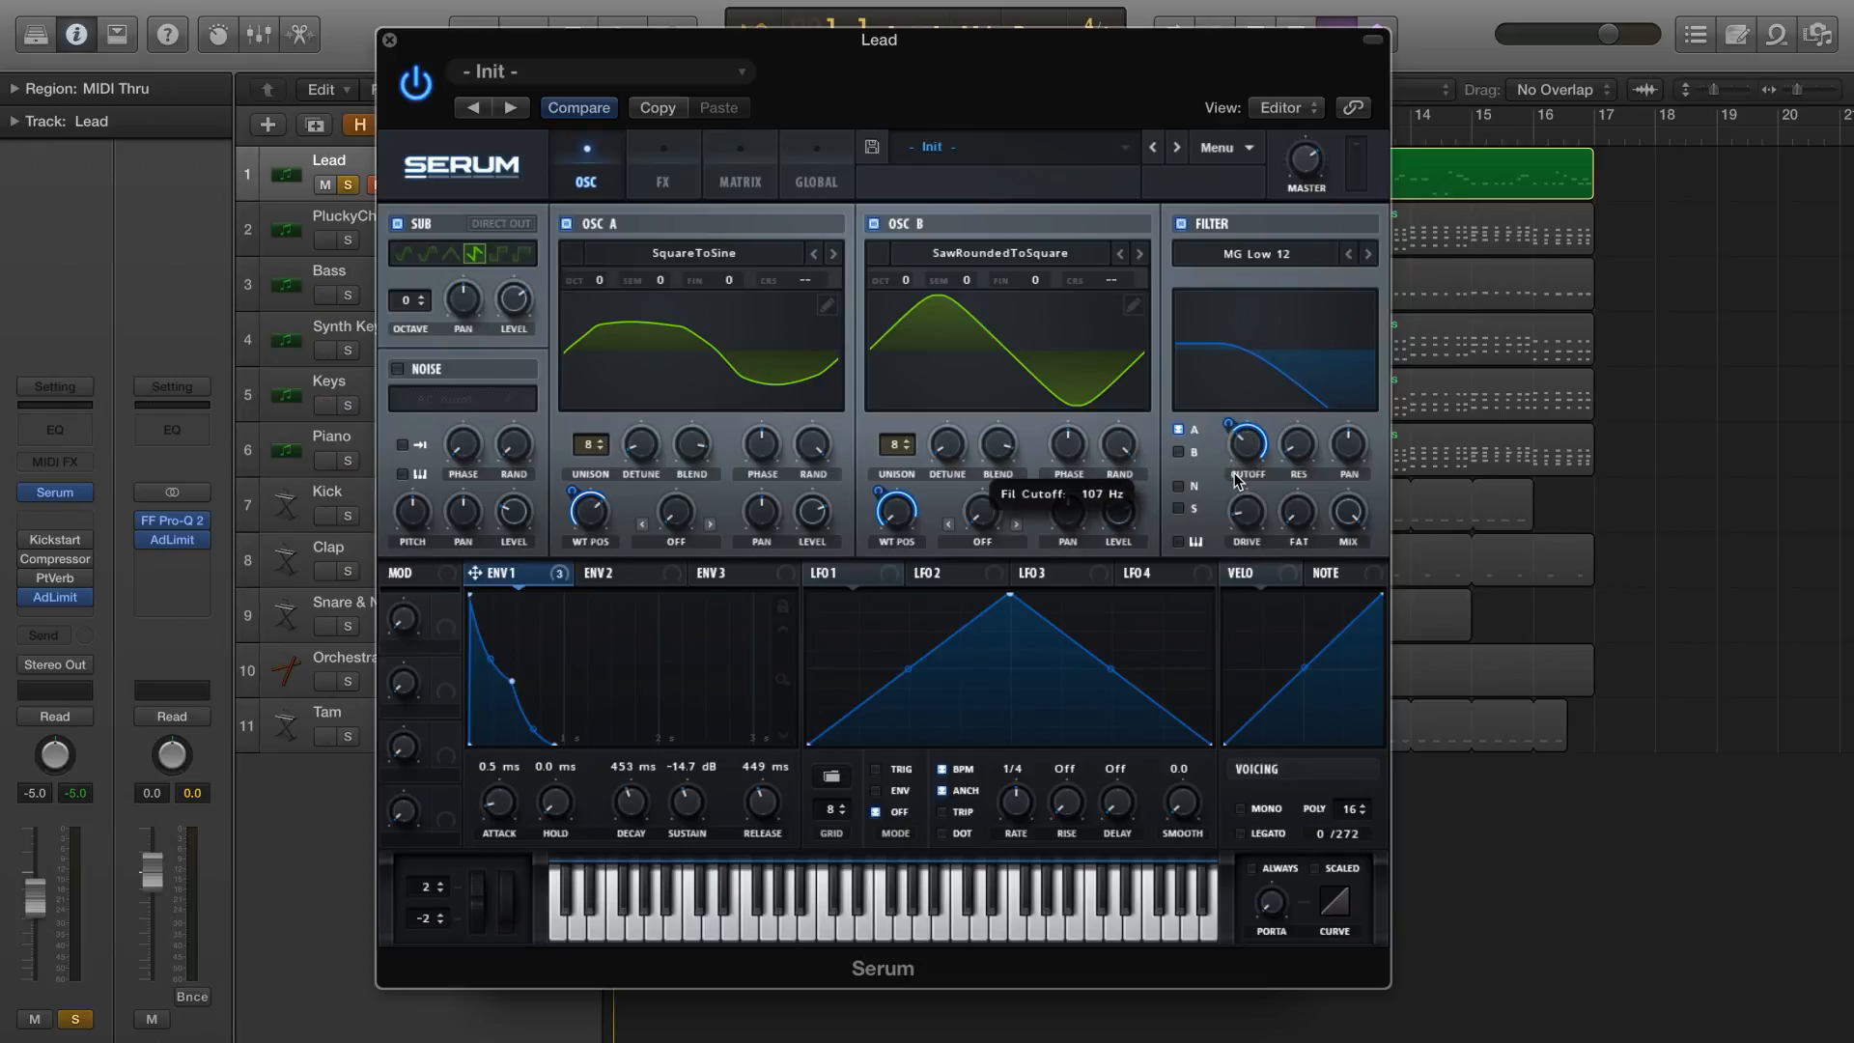
pyautogui.moveTo(1234, 471)
pyautogui.mouseDown()
pyautogui.moveTo(1226, 454)
pyautogui.moveTo(1213, 470)
pyautogui.mouseUp()
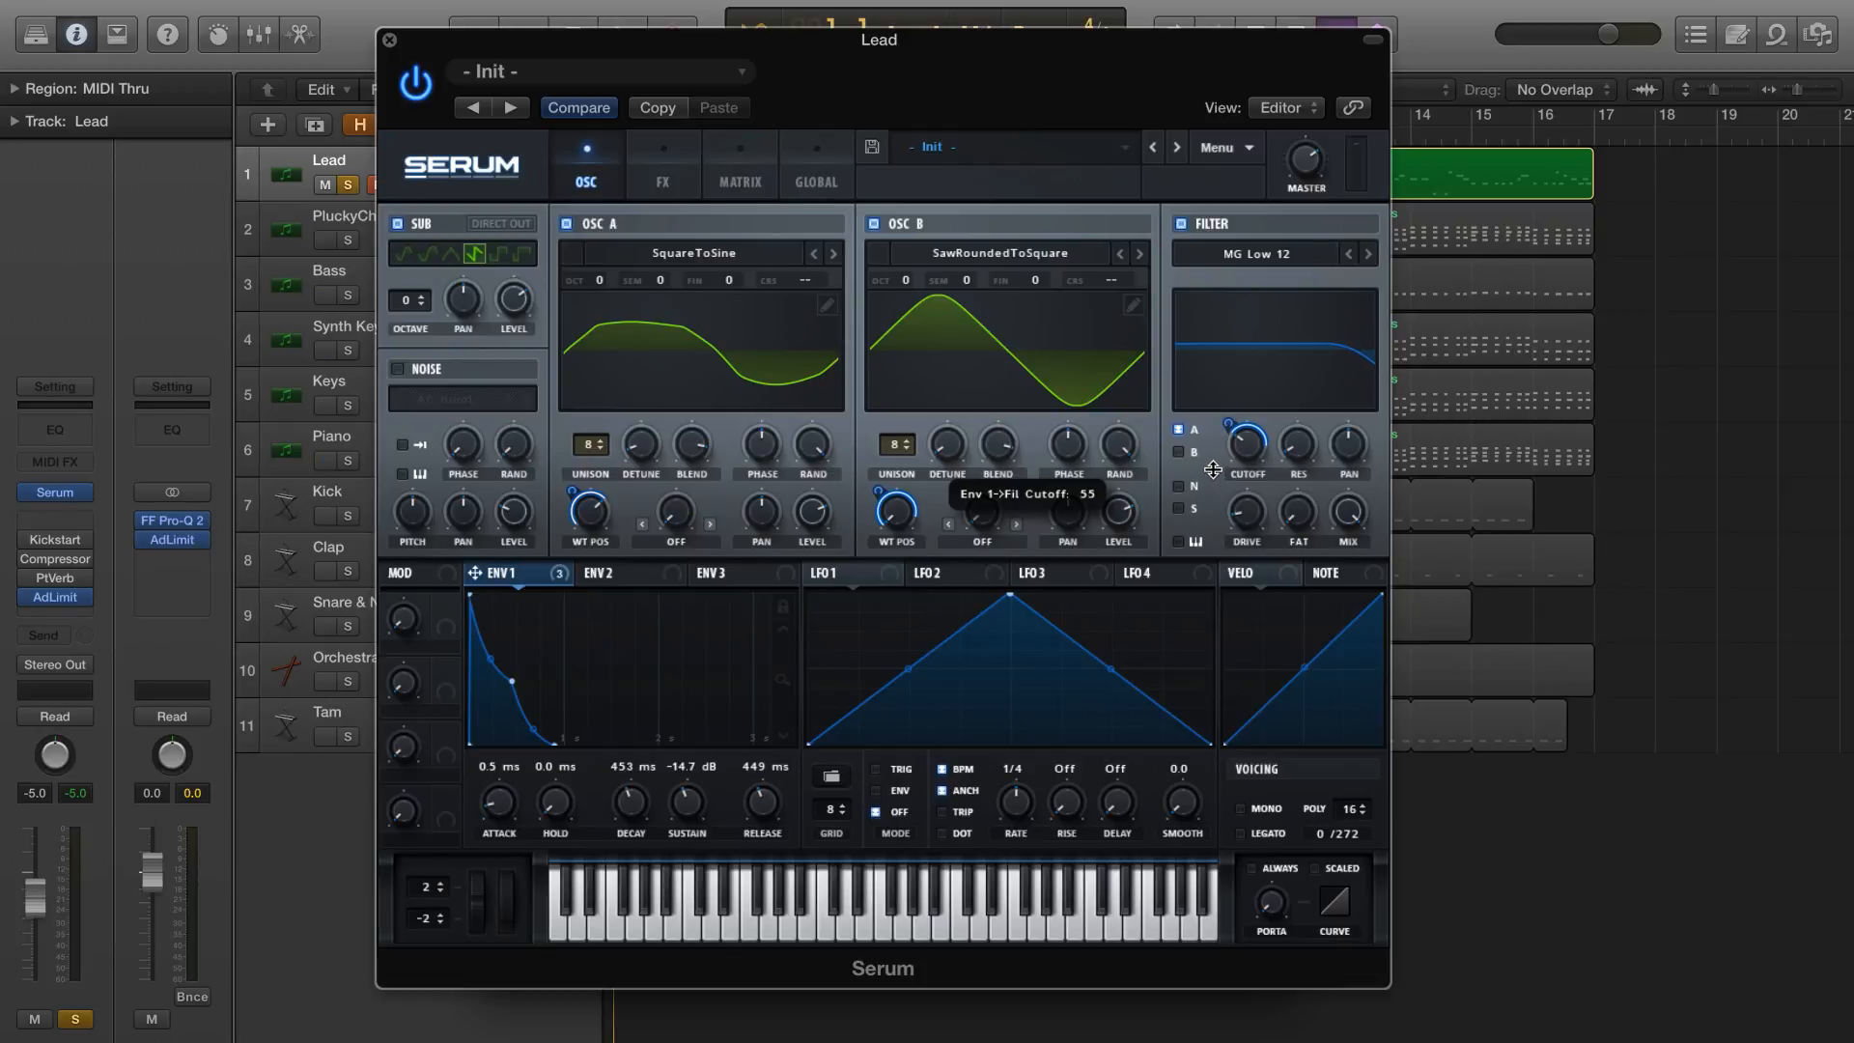
pyautogui.press('space')
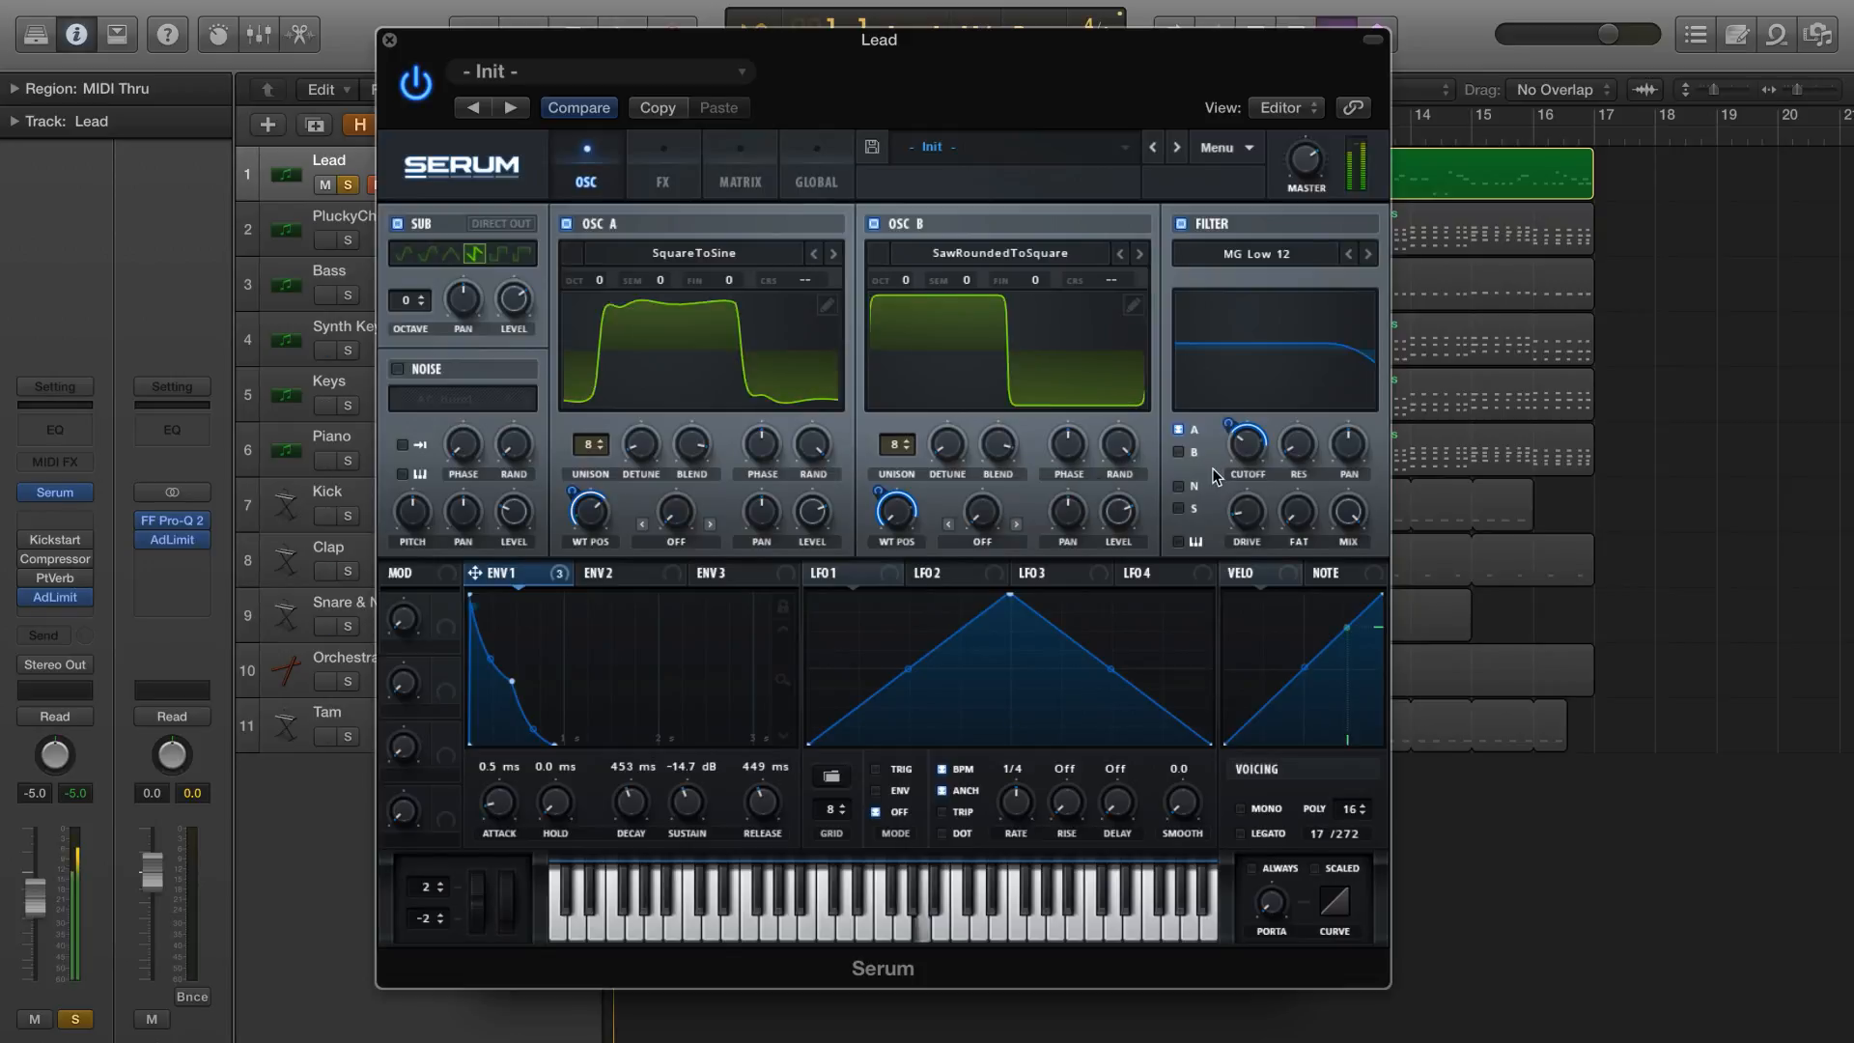
# Route OSC B, the noise oscillator and the sub oscillator through the filter
pyautogui.click(1178, 451)
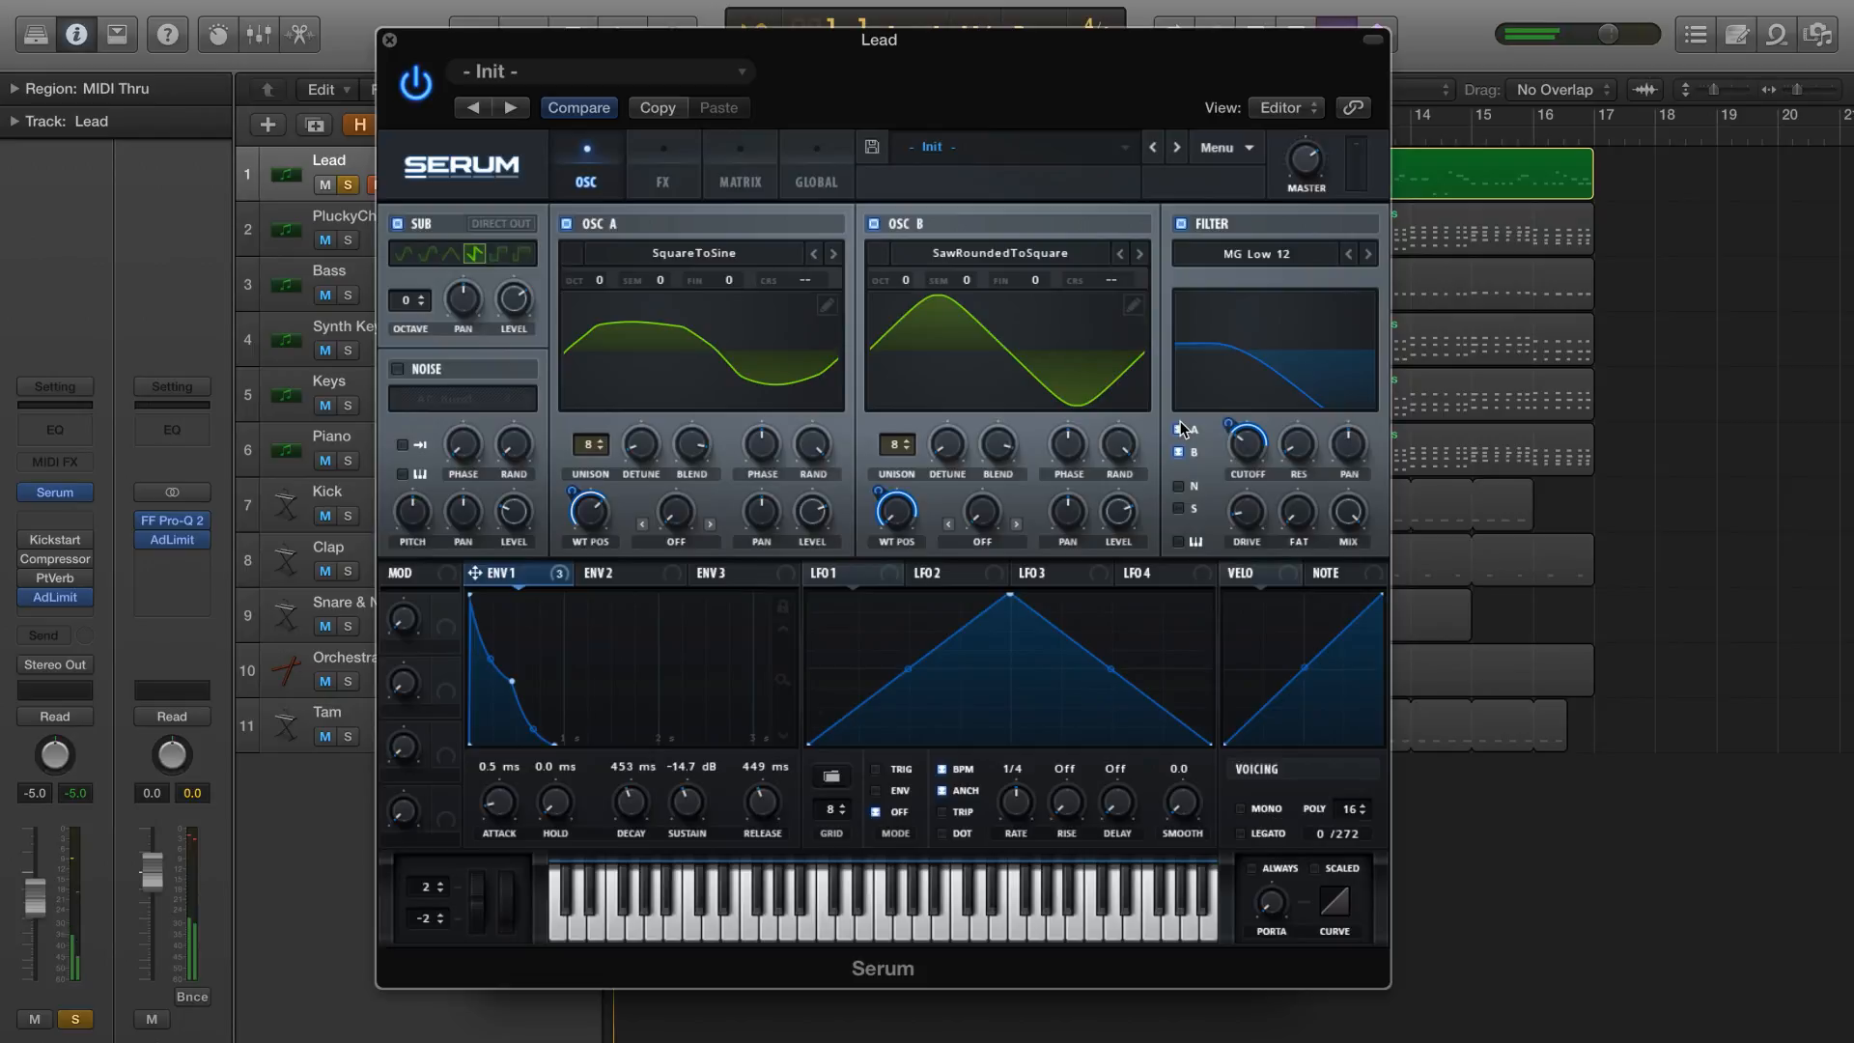
pyautogui.click(1178, 486)
pyautogui.click(1178, 508)
# Enable the noise oscillator and load the analog noise sample ARP pink
pyautogui.click(398, 368)
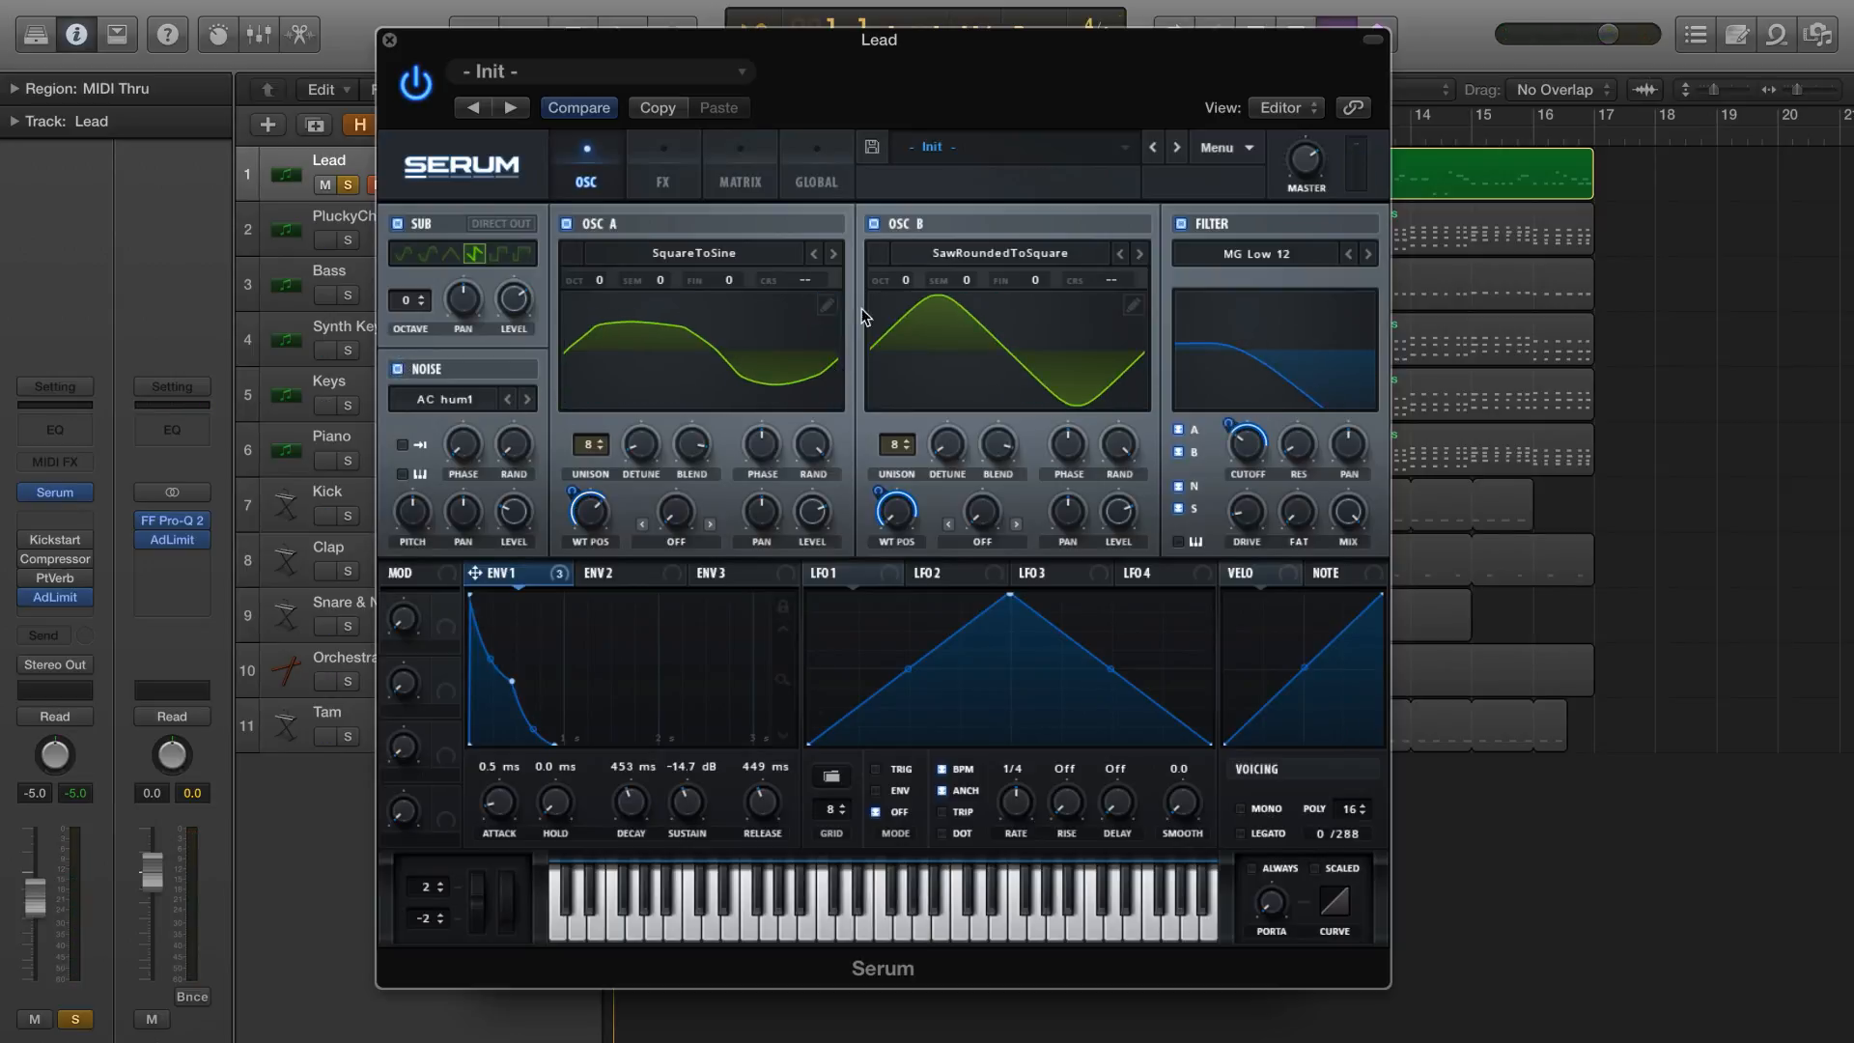
pyautogui.click(453, 399)
pyautogui.moveTo(483, 423)
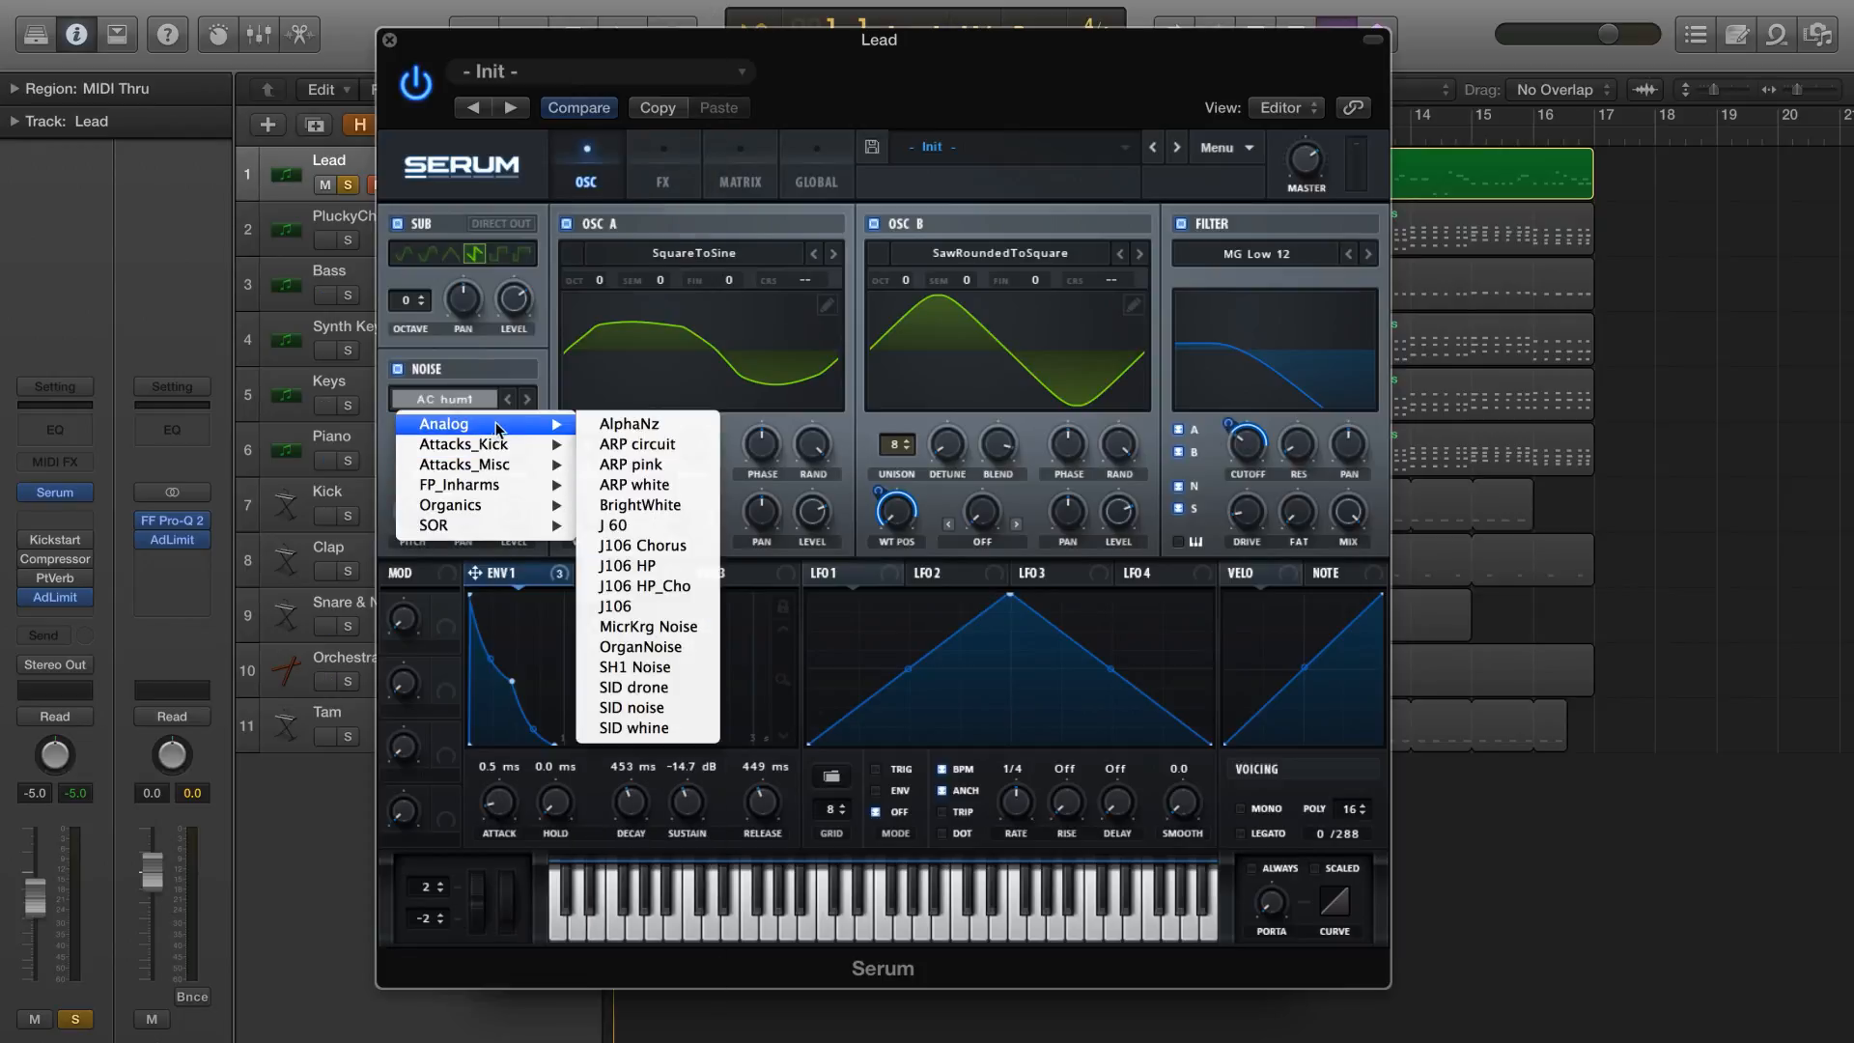
pyautogui.click(666, 466)
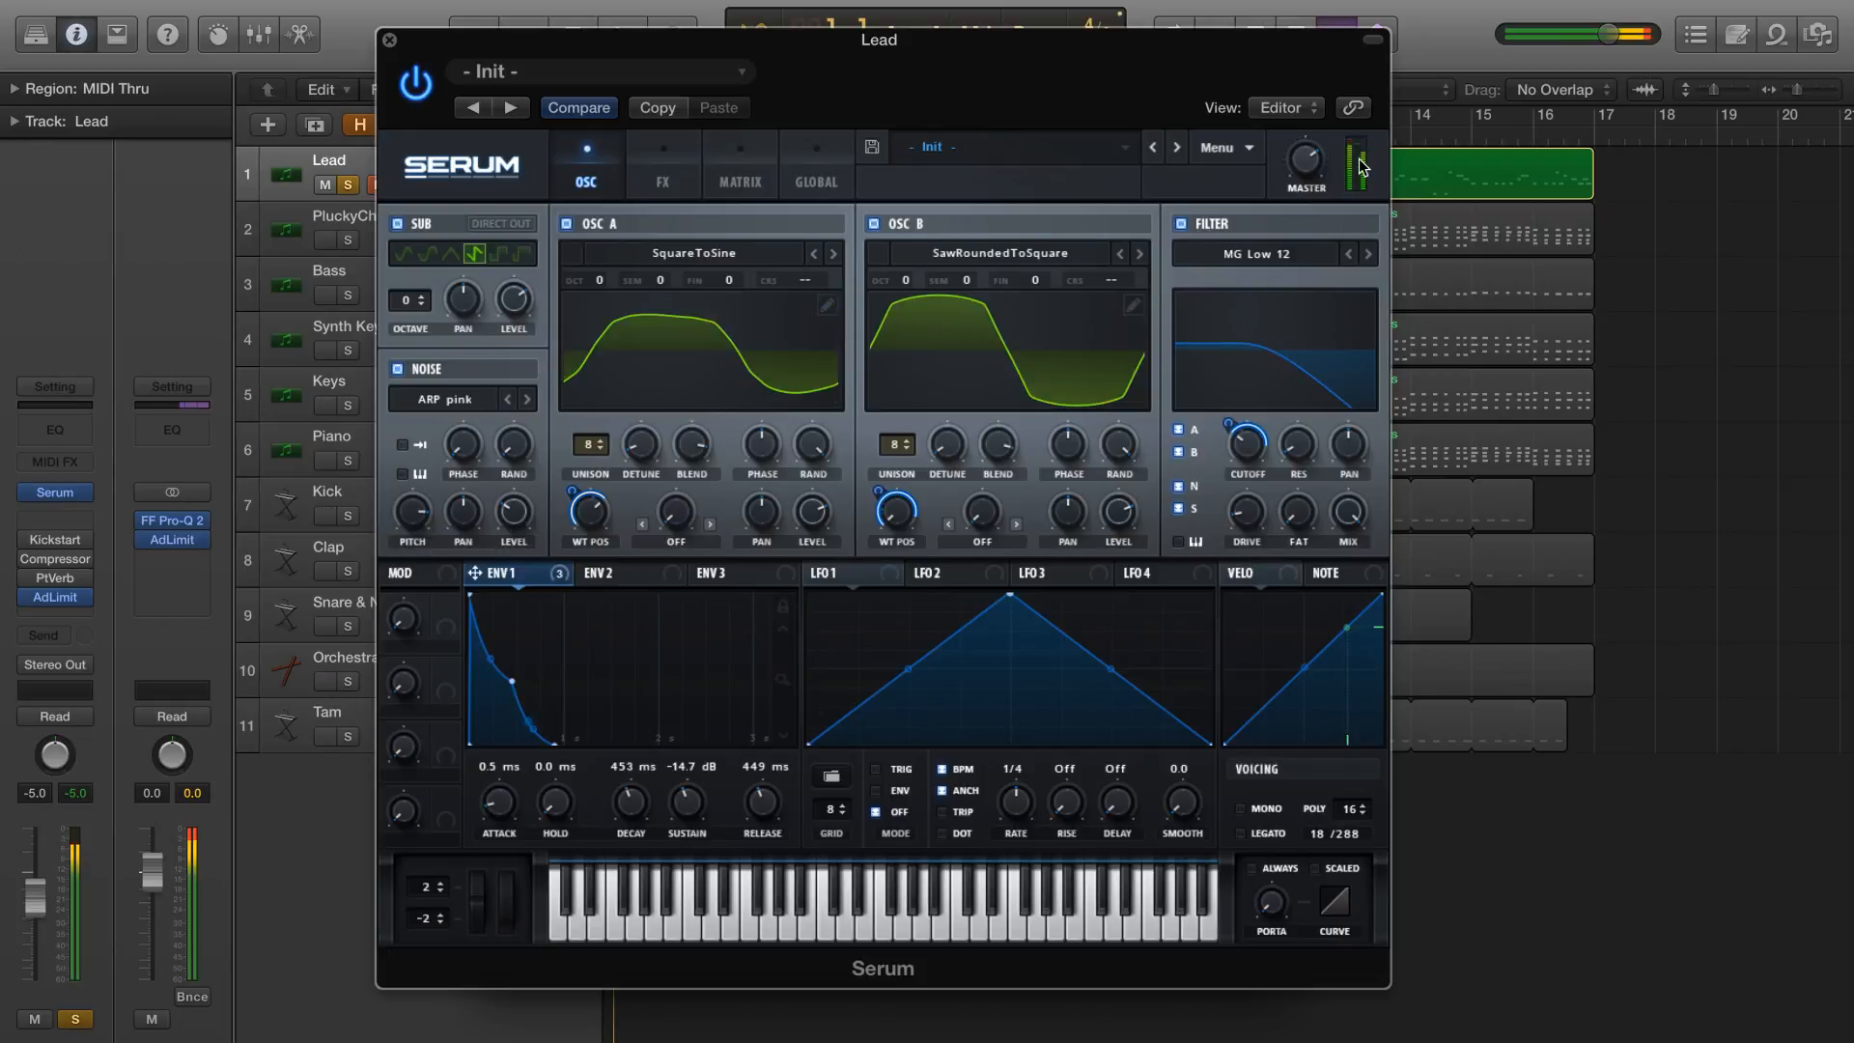
# Shape Env 2 with release at 0.0 ms, sustain at 0% and decay at 480 ms
pyautogui.click(649, 580)
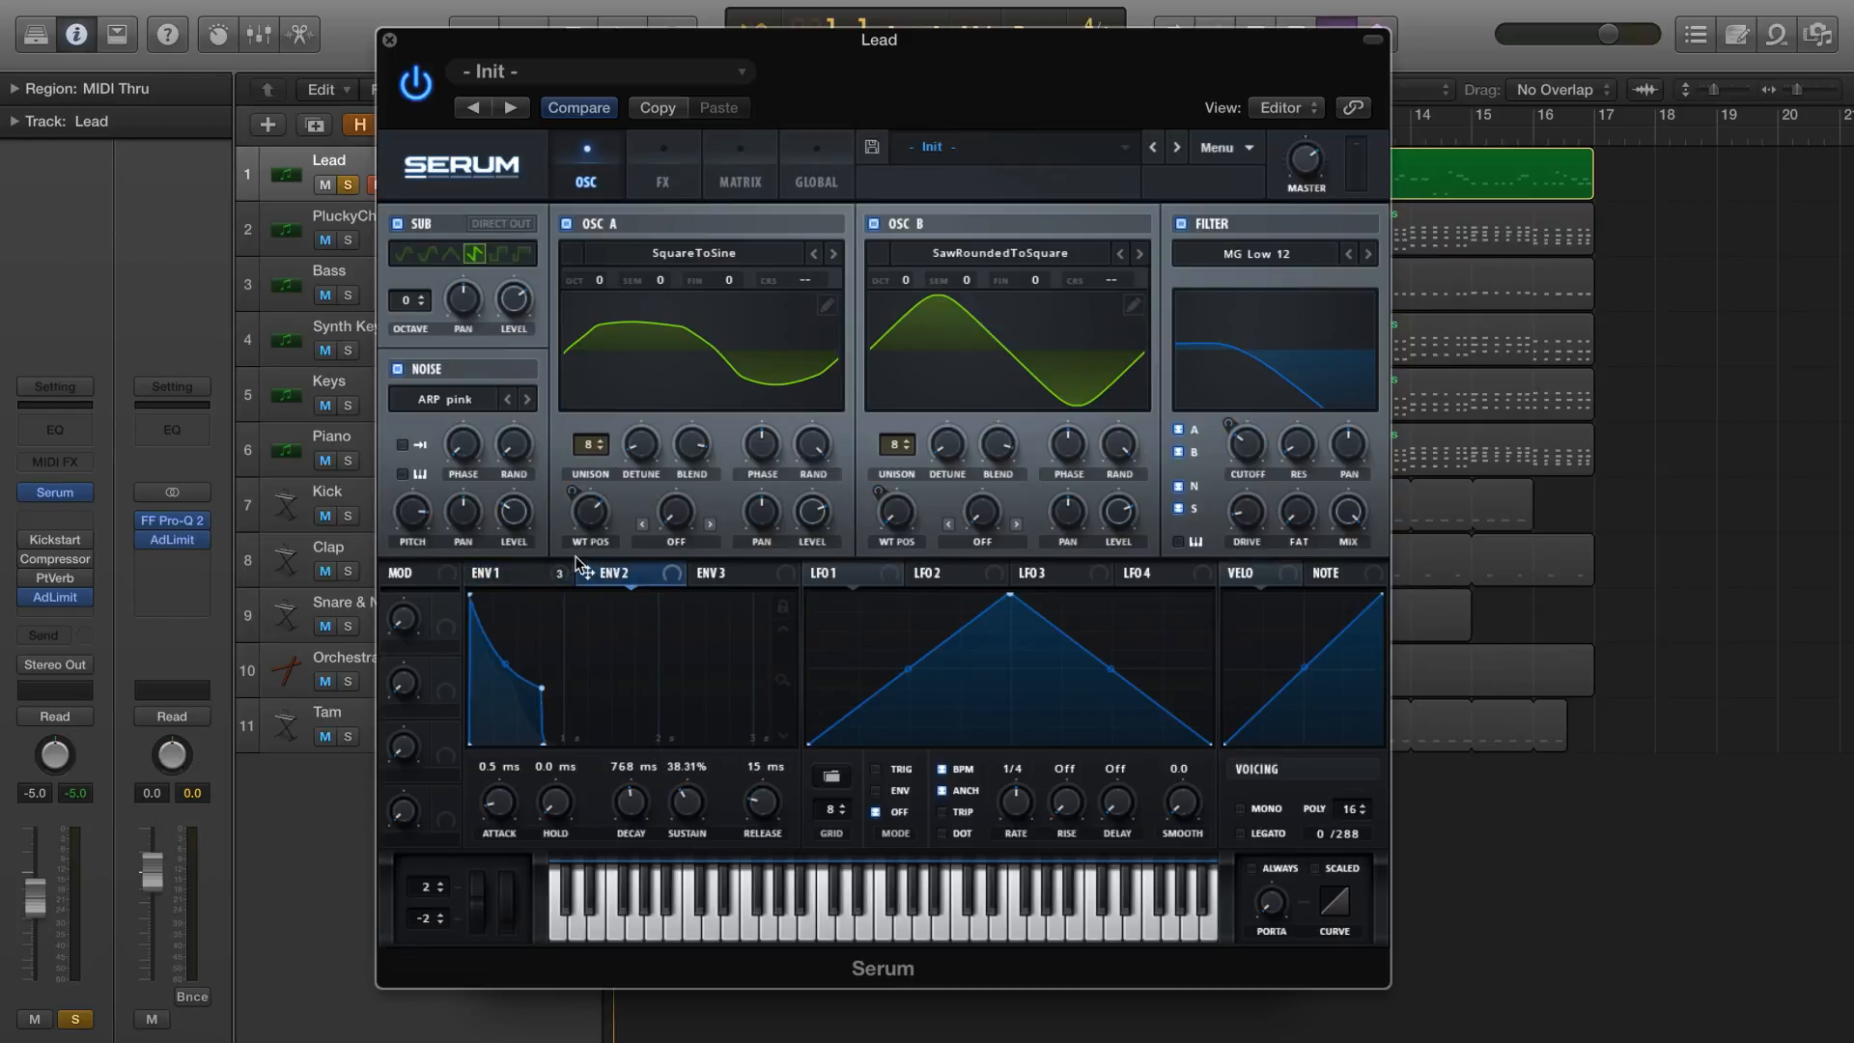
pyautogui.moveTo(760, 784); pyautogui.dragTo(768, 951)
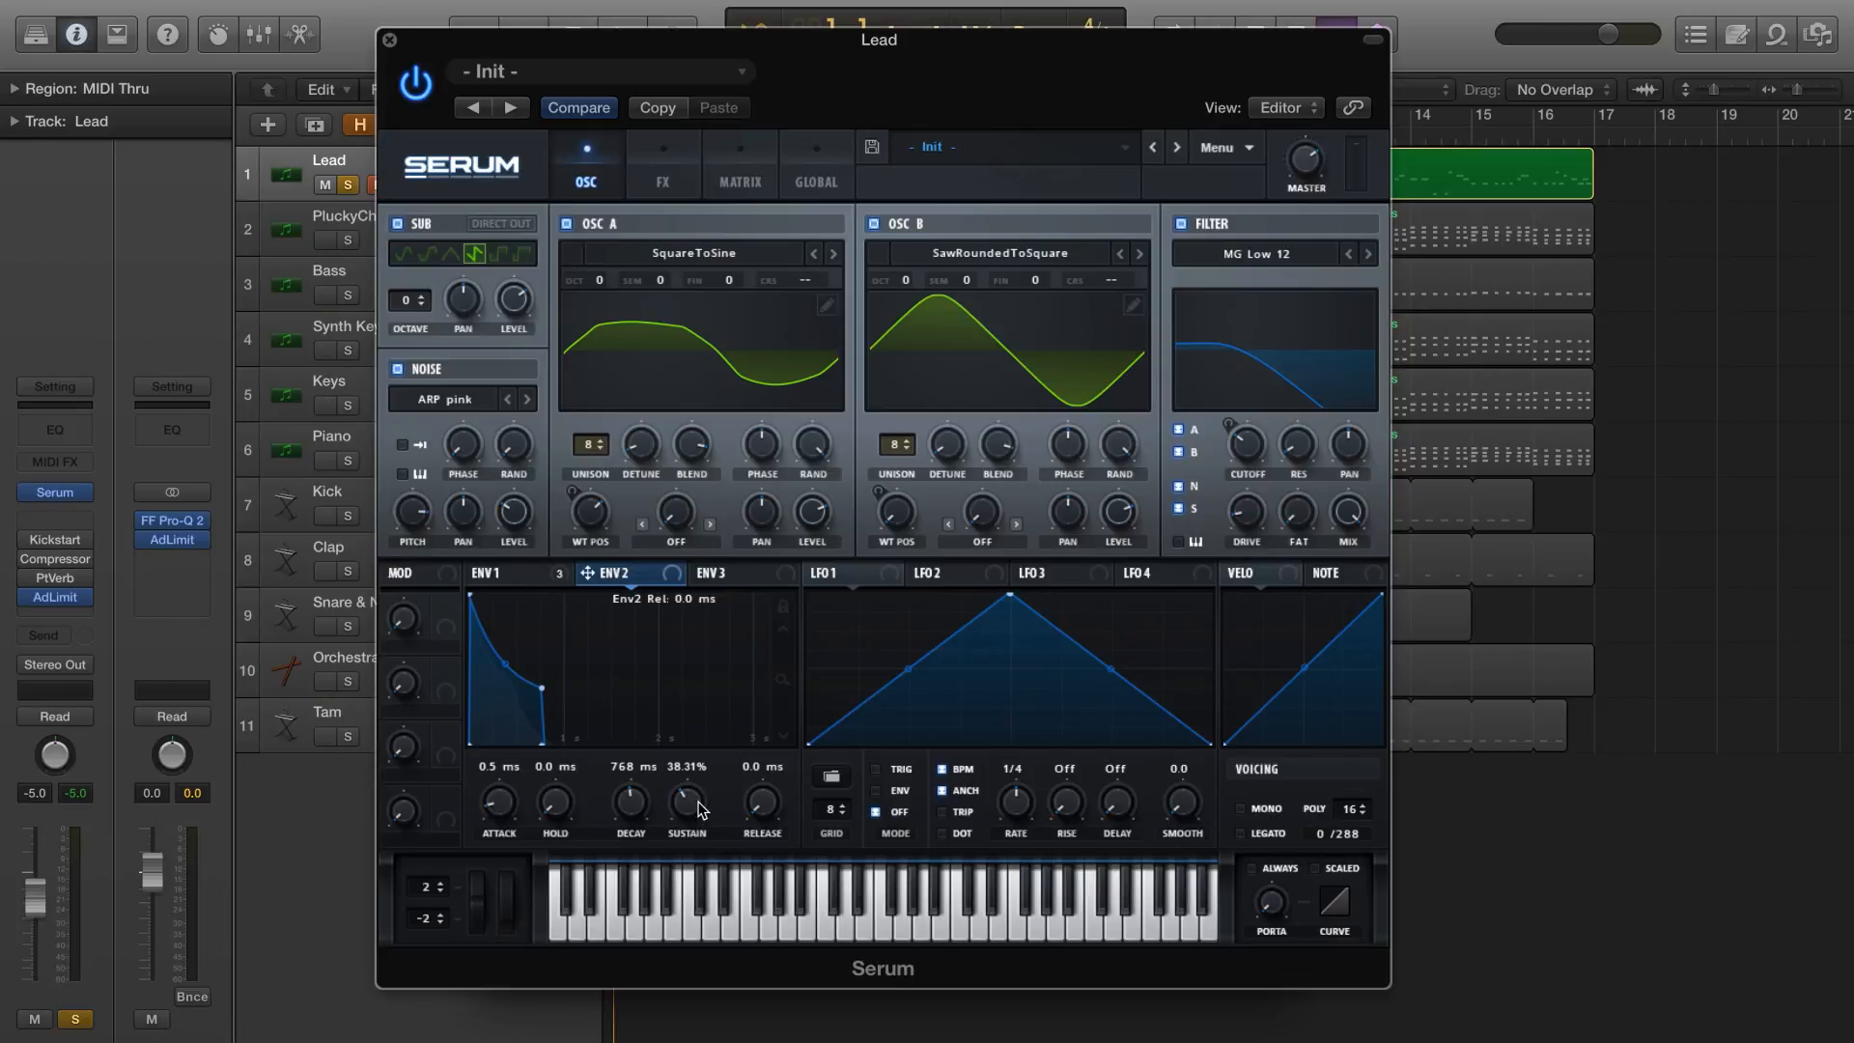
pyautogui.moveTo(699, 809); pyautogui.dragTo(679, 936)
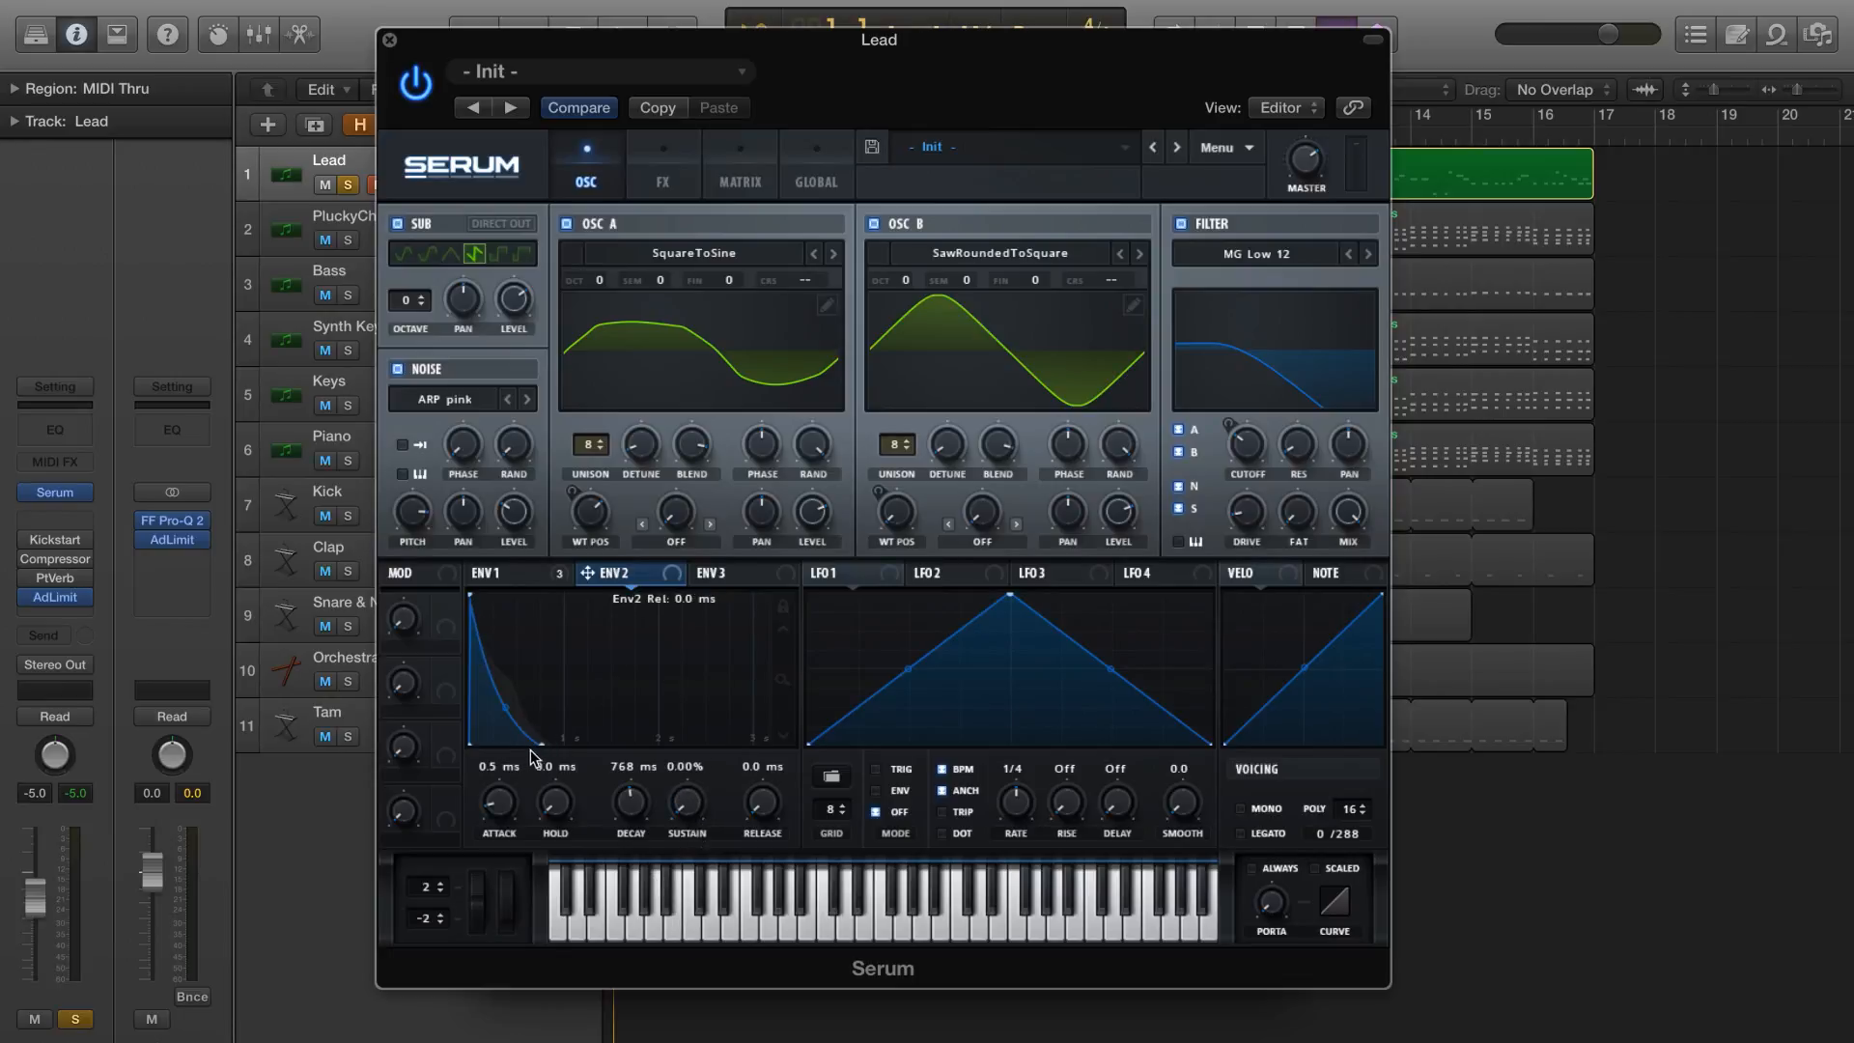
pyautogui.moveTo(639, 814); pyautogui.dragTo(637, 825)
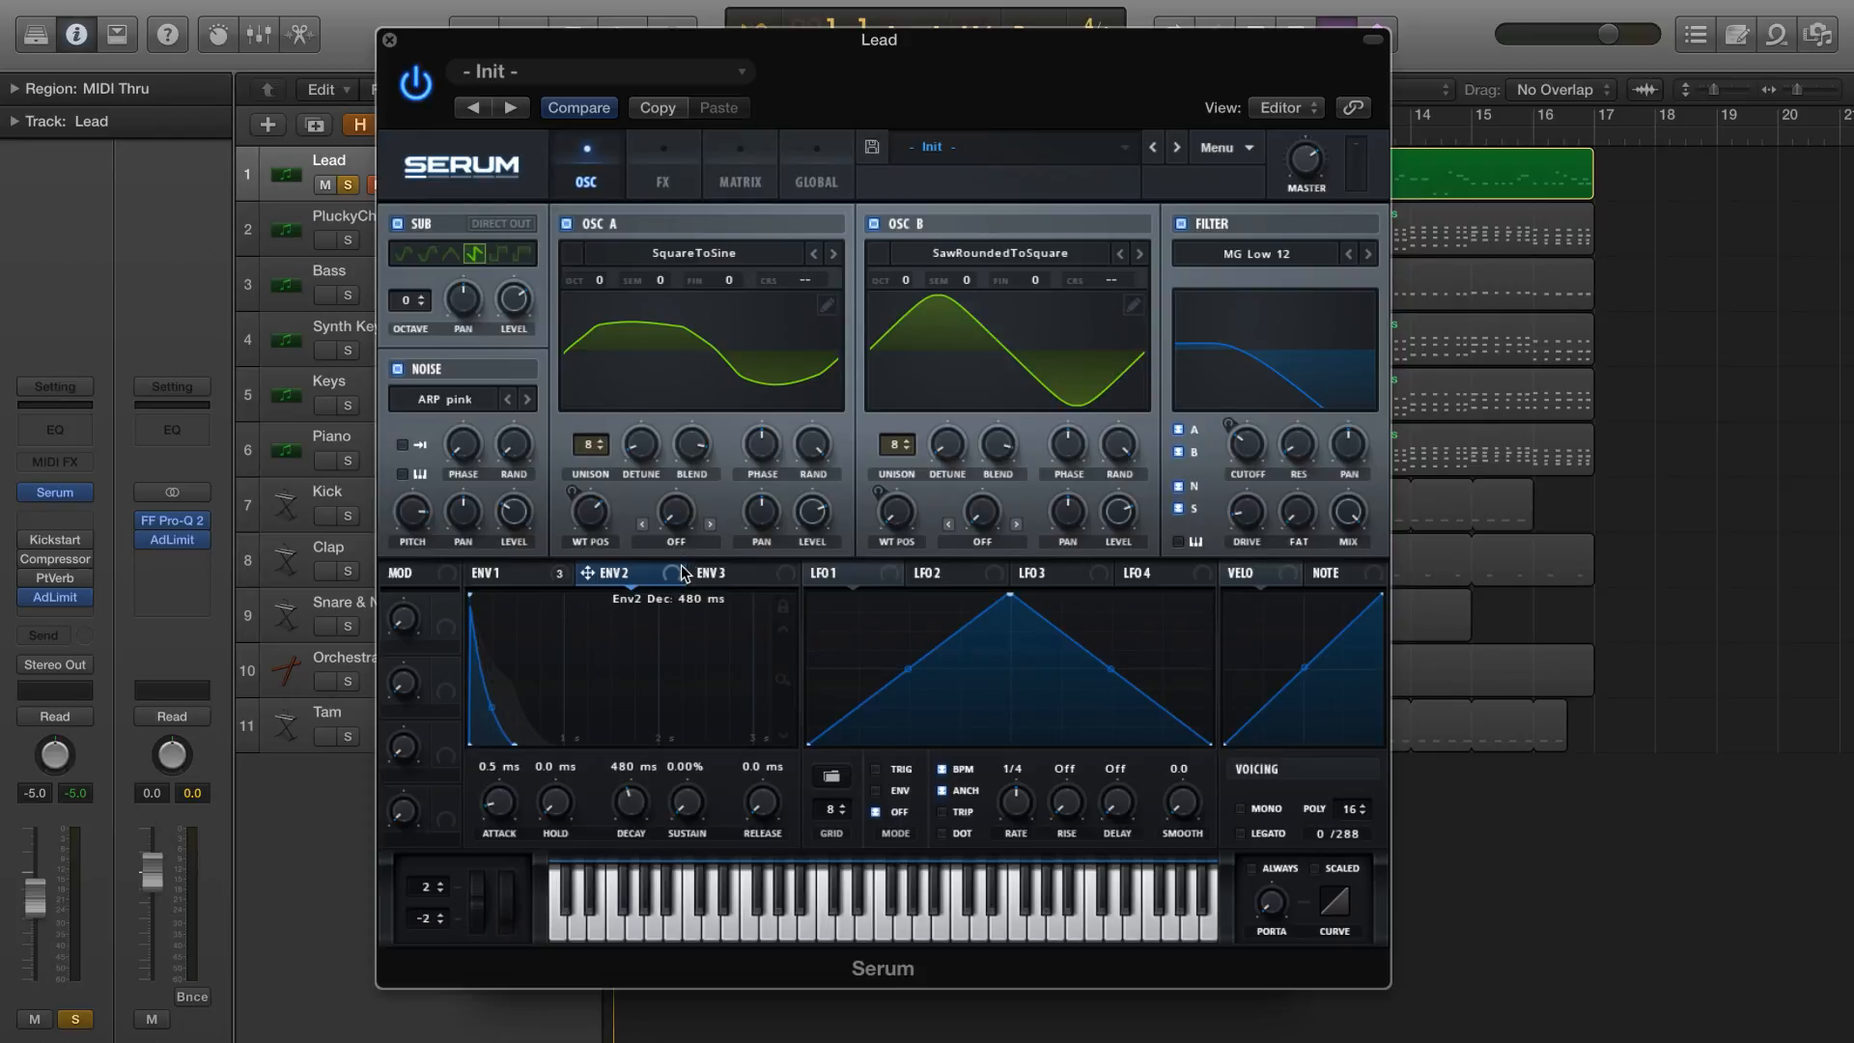
# Modulate the coarse pitch of OSC A and OSC B with Env 2, and make the routings unidirectional in the modulation matrix
pyautogui.moveTo(692, 523); pyautogui.dragTo(806, 281)
pyautogui.moveTo(664, 578); pyautogui.dragTo(1108, 282)
pyautogui.click(742, 187)
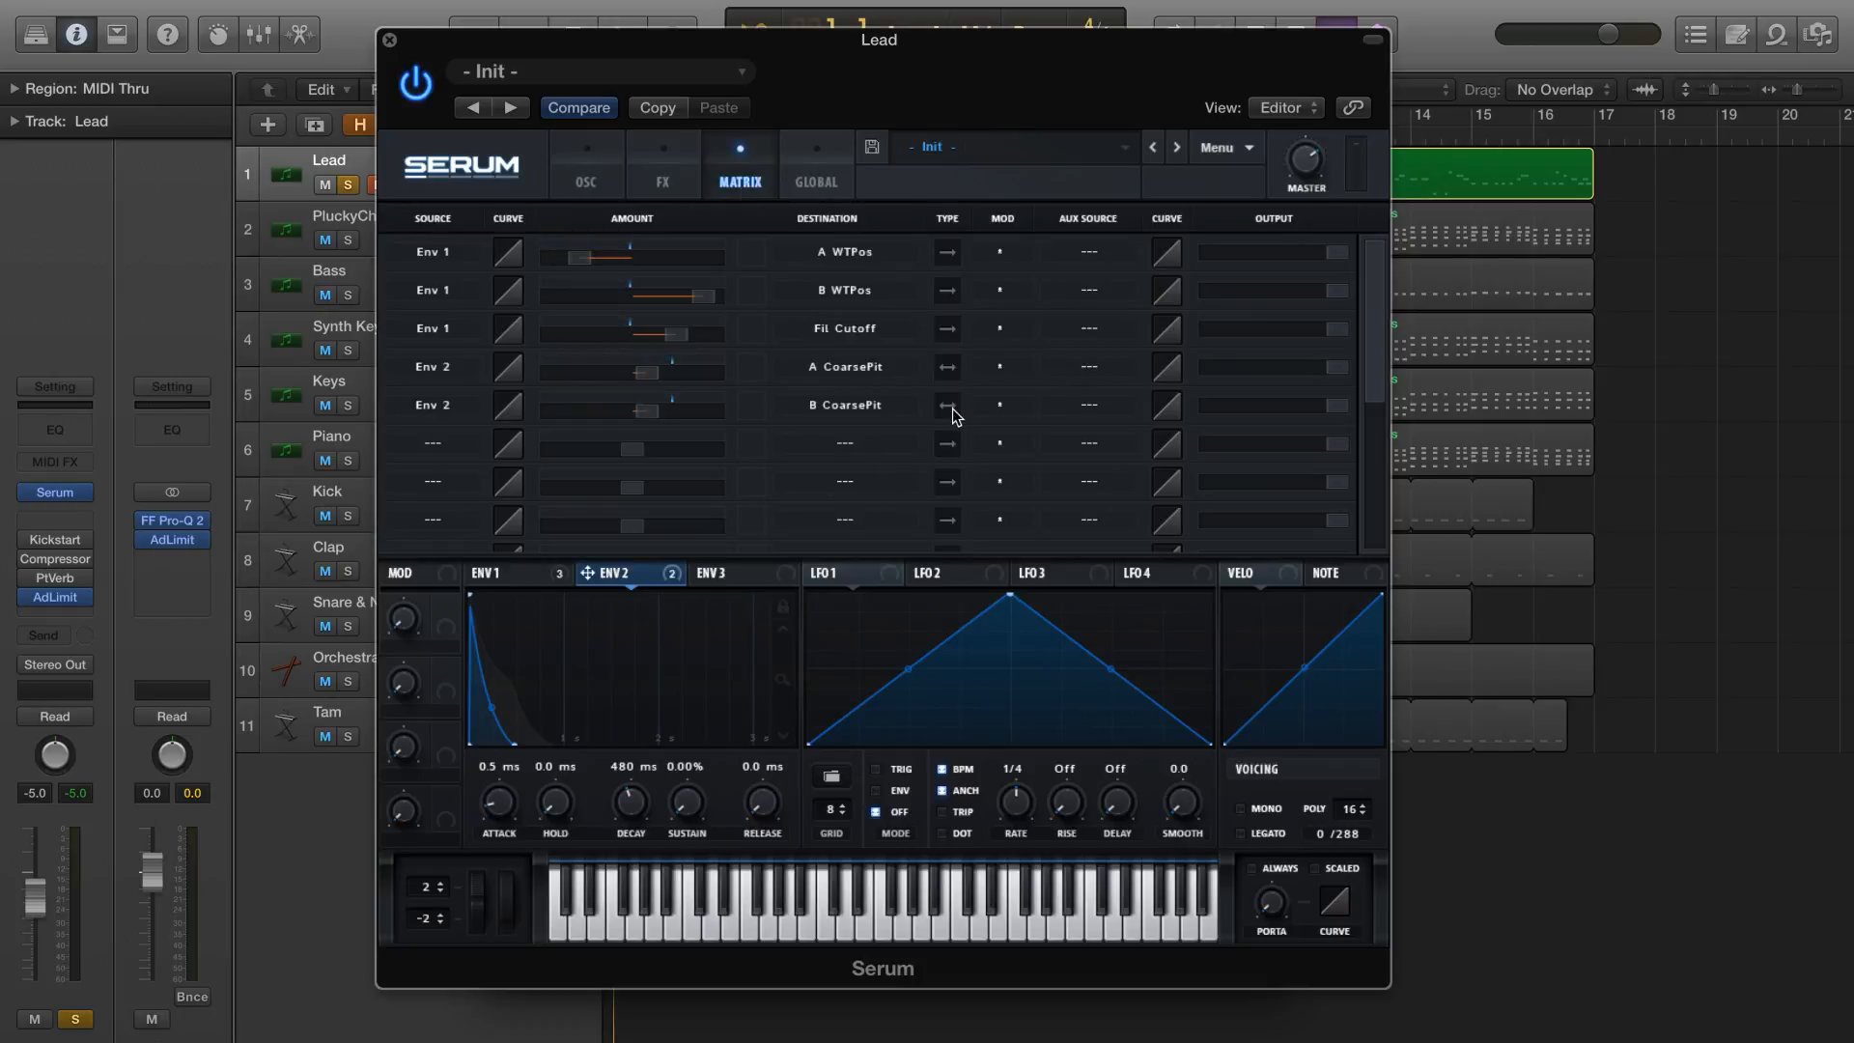
pyautogui.click(950, 368)
pyautogui.click(600, 183)
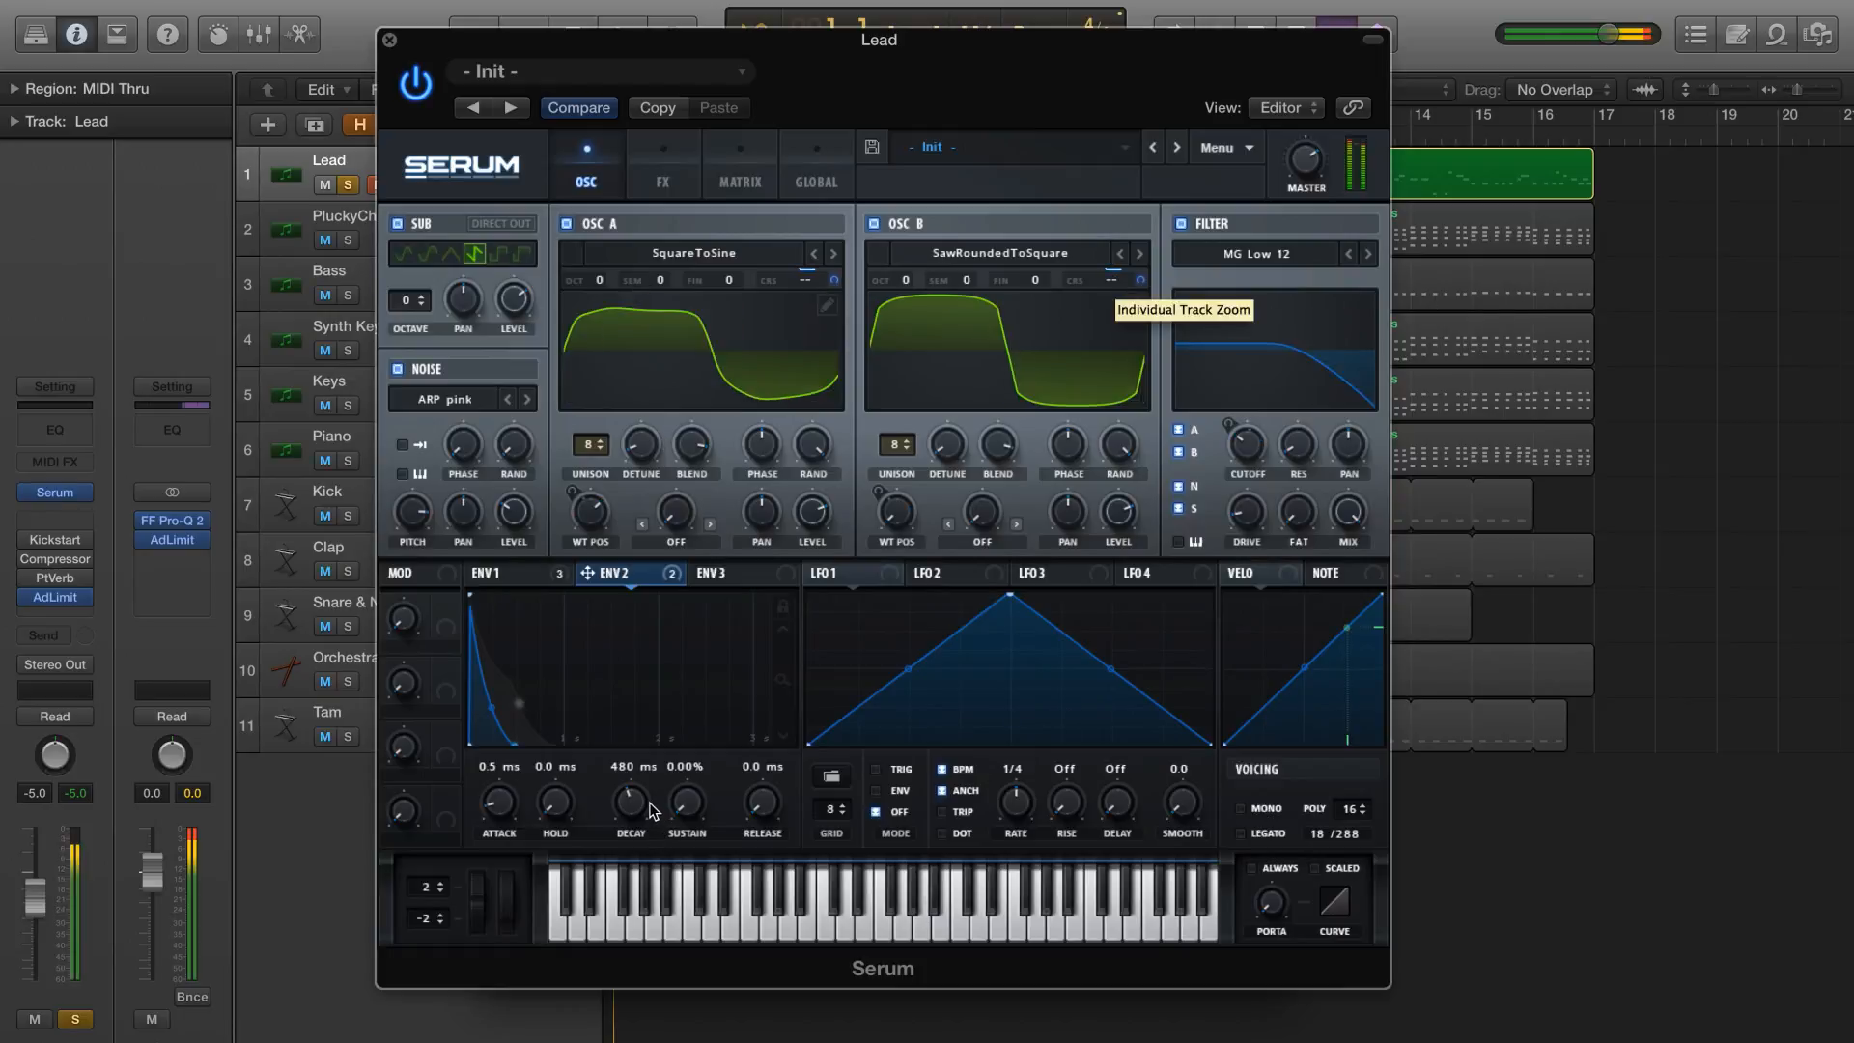
# Shorten Env 2's decay to 3.0 ms, audition the track, and bring up Env 1 with its filter cutoff modulation
pyautogui.moveTo(650, 811); pyautogui.dragTo(628, 858)
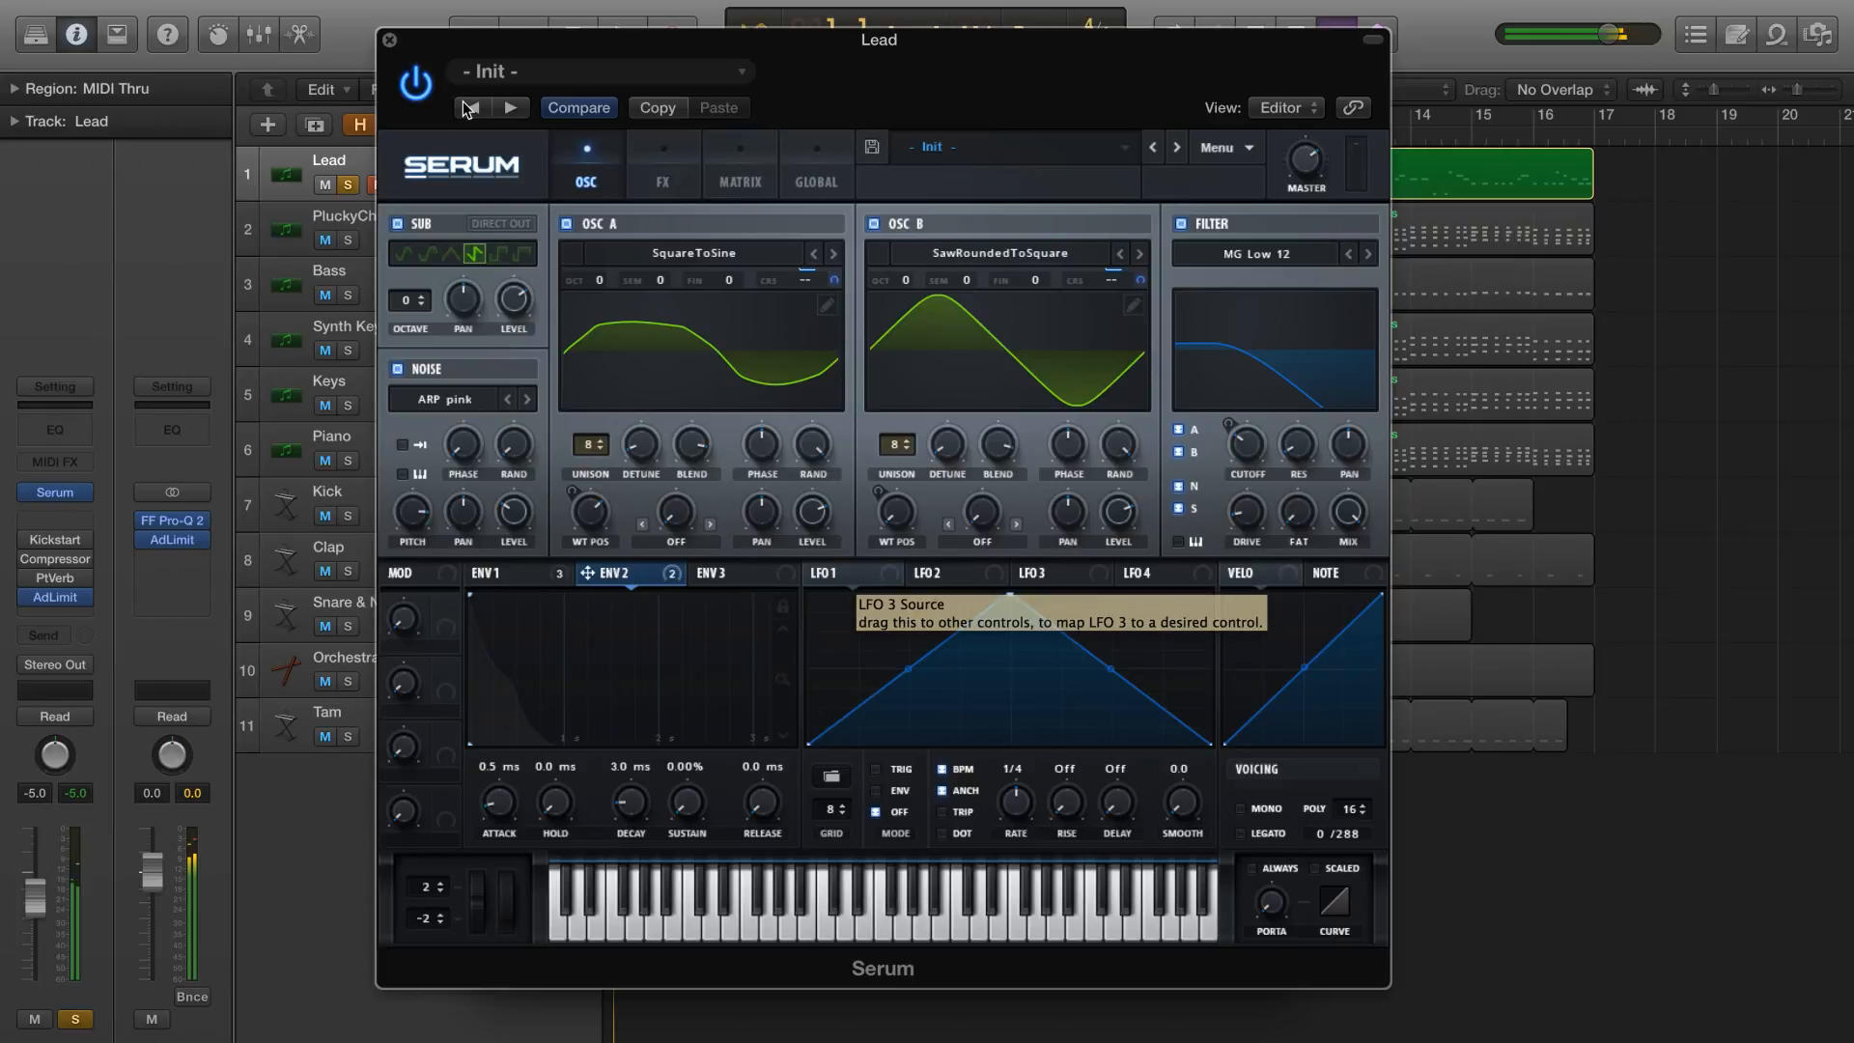
pyautogui.press('space')
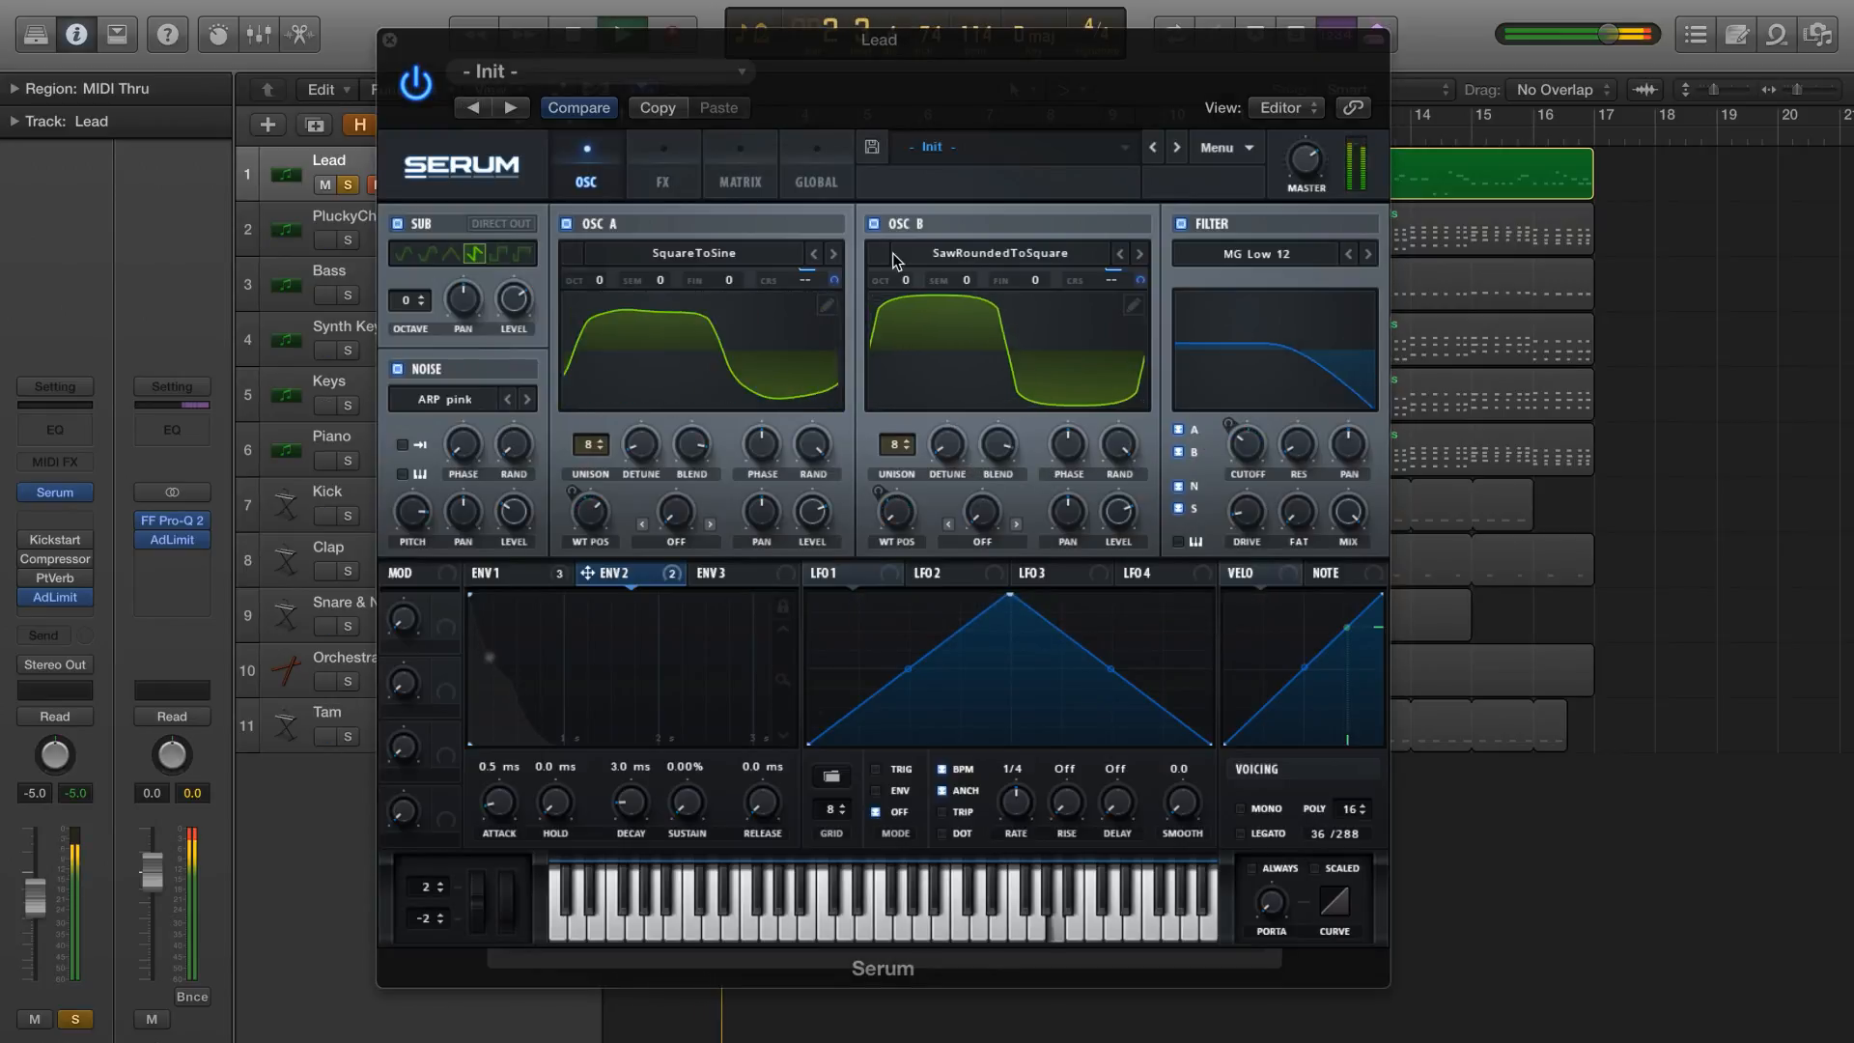
pyautogui.click(538, 575)
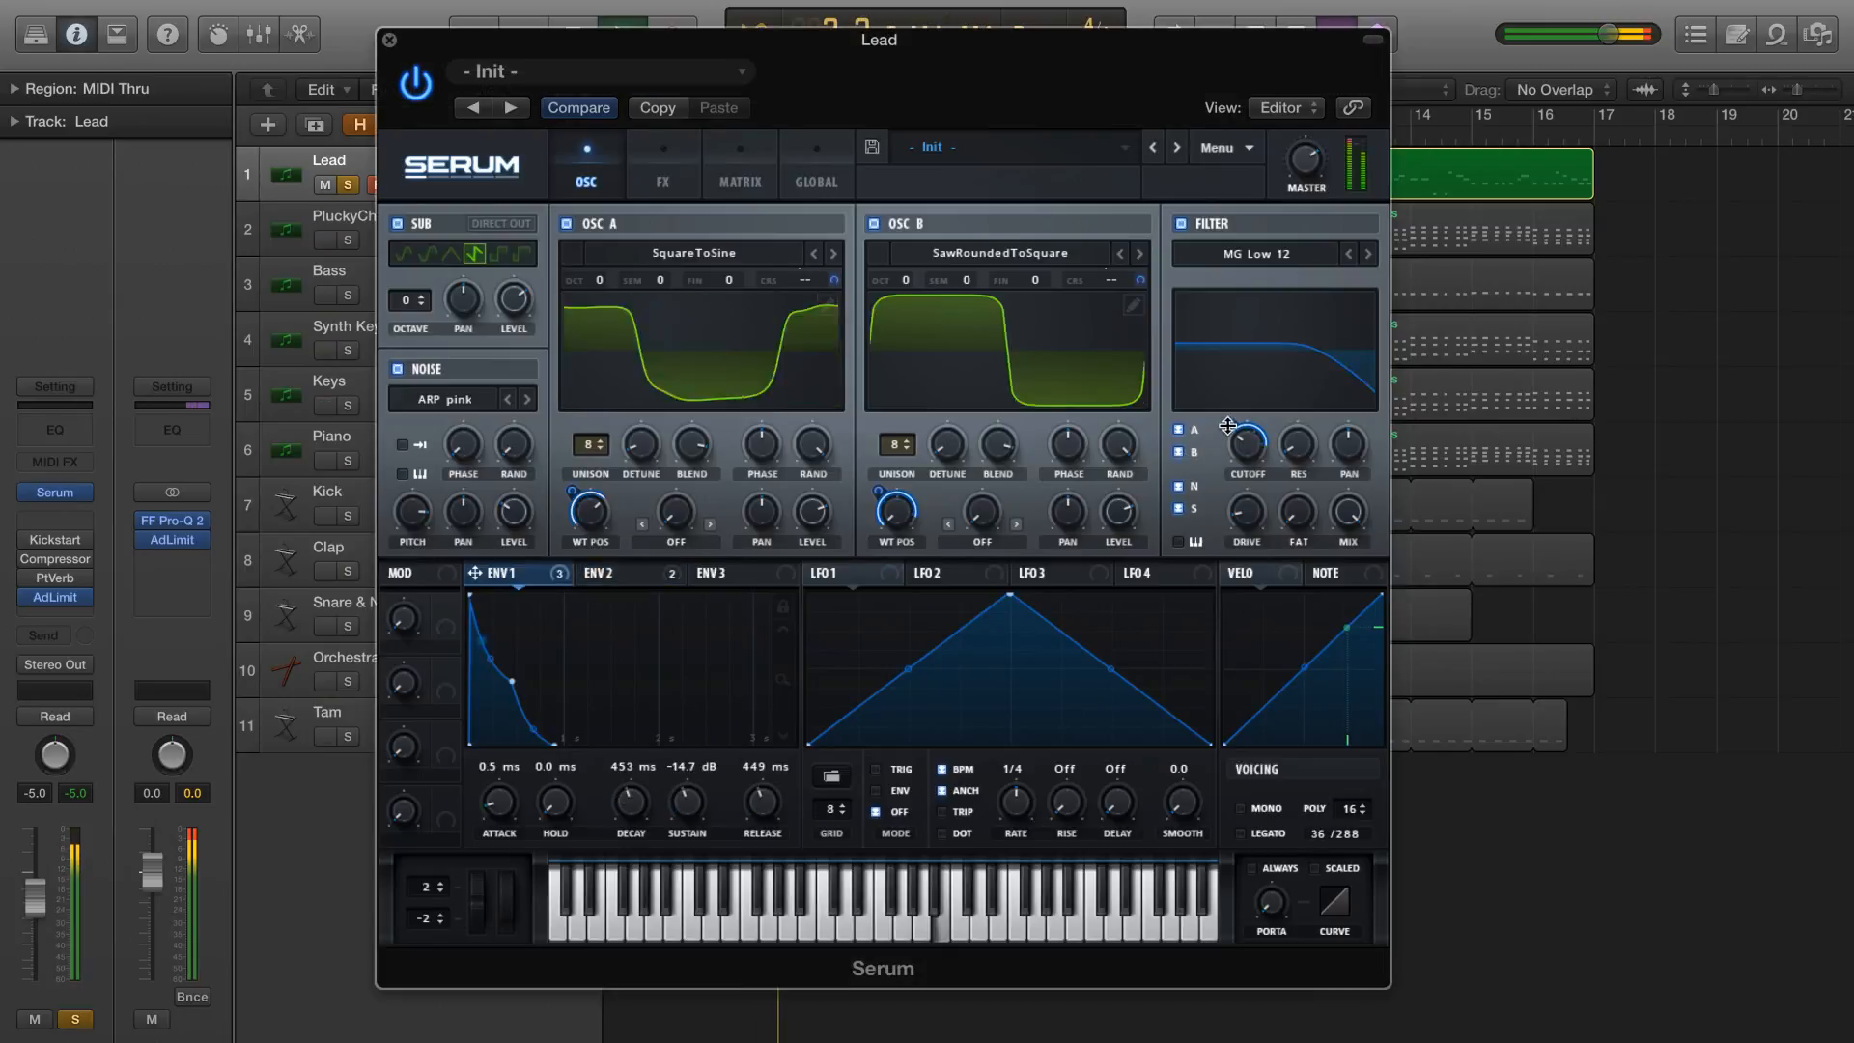
pyautogui.moveTo(1227, 428)
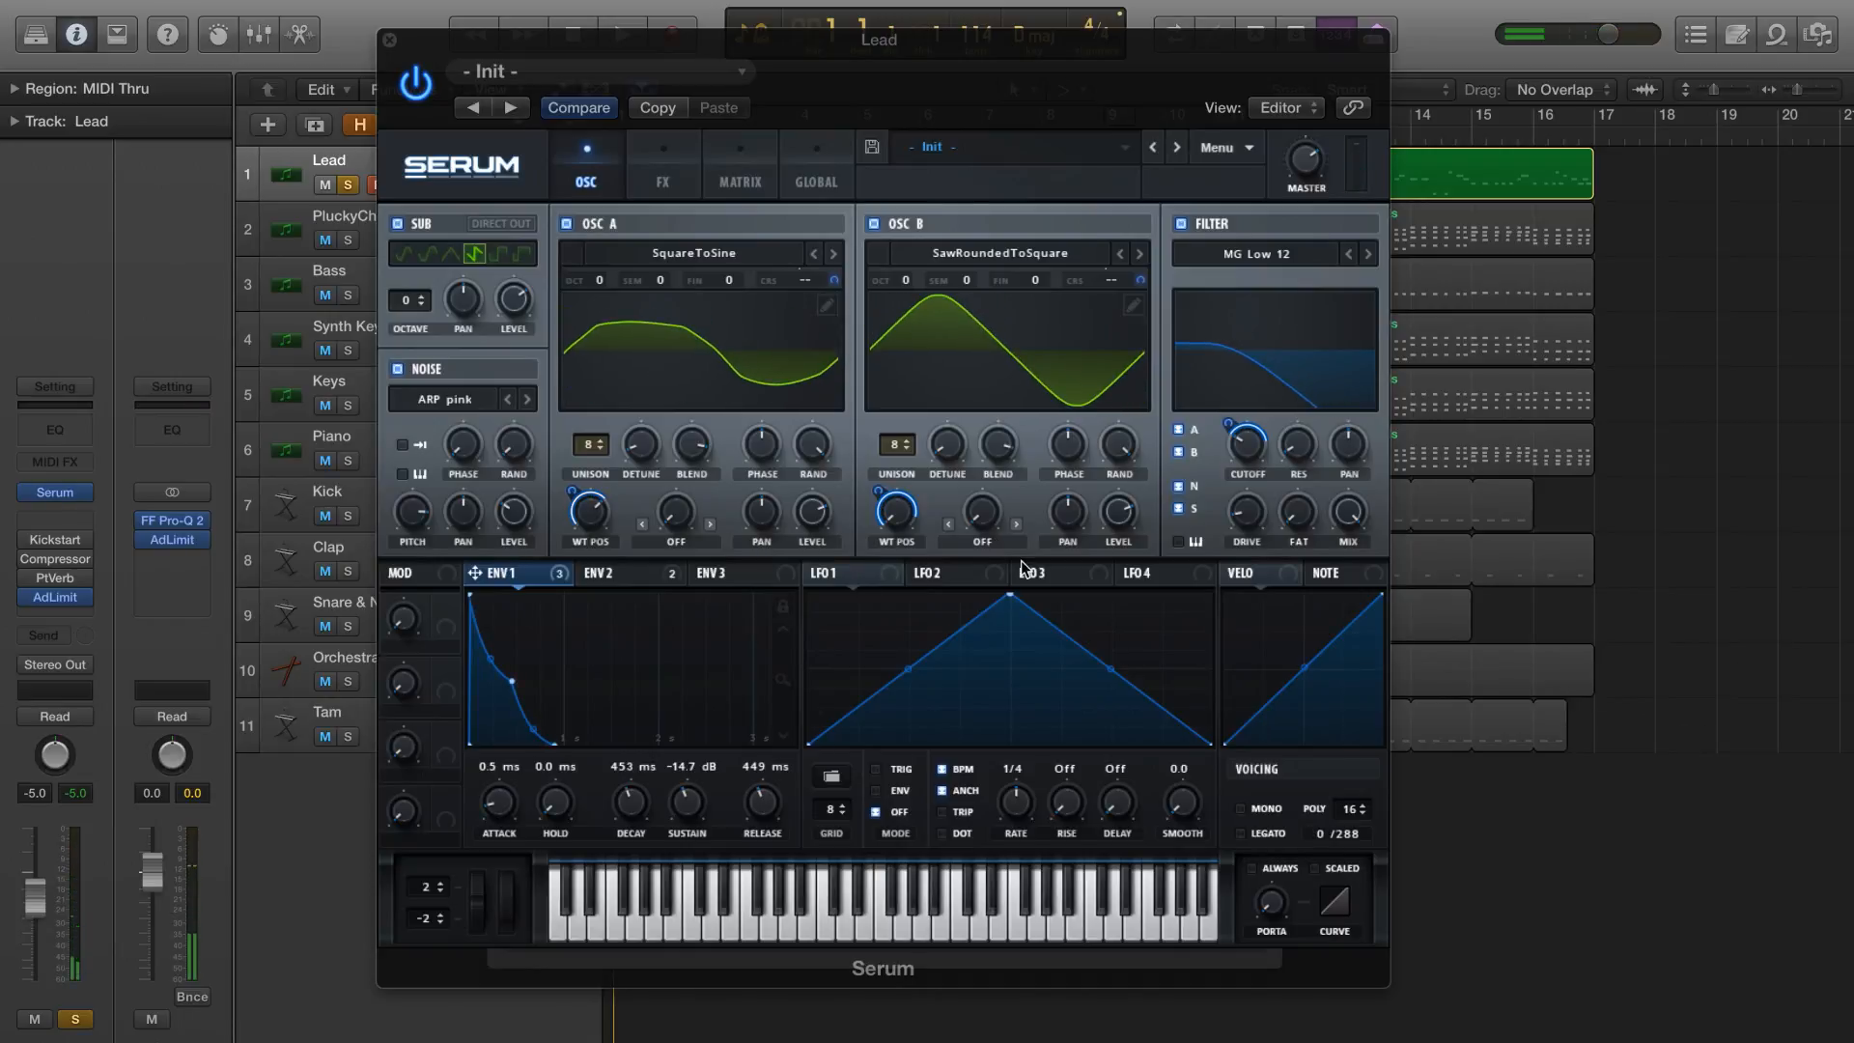
# Load the basic sine shape into LFO 1
pyautogui.click(846, 784)
pyautogui.moveTo(874, 772)
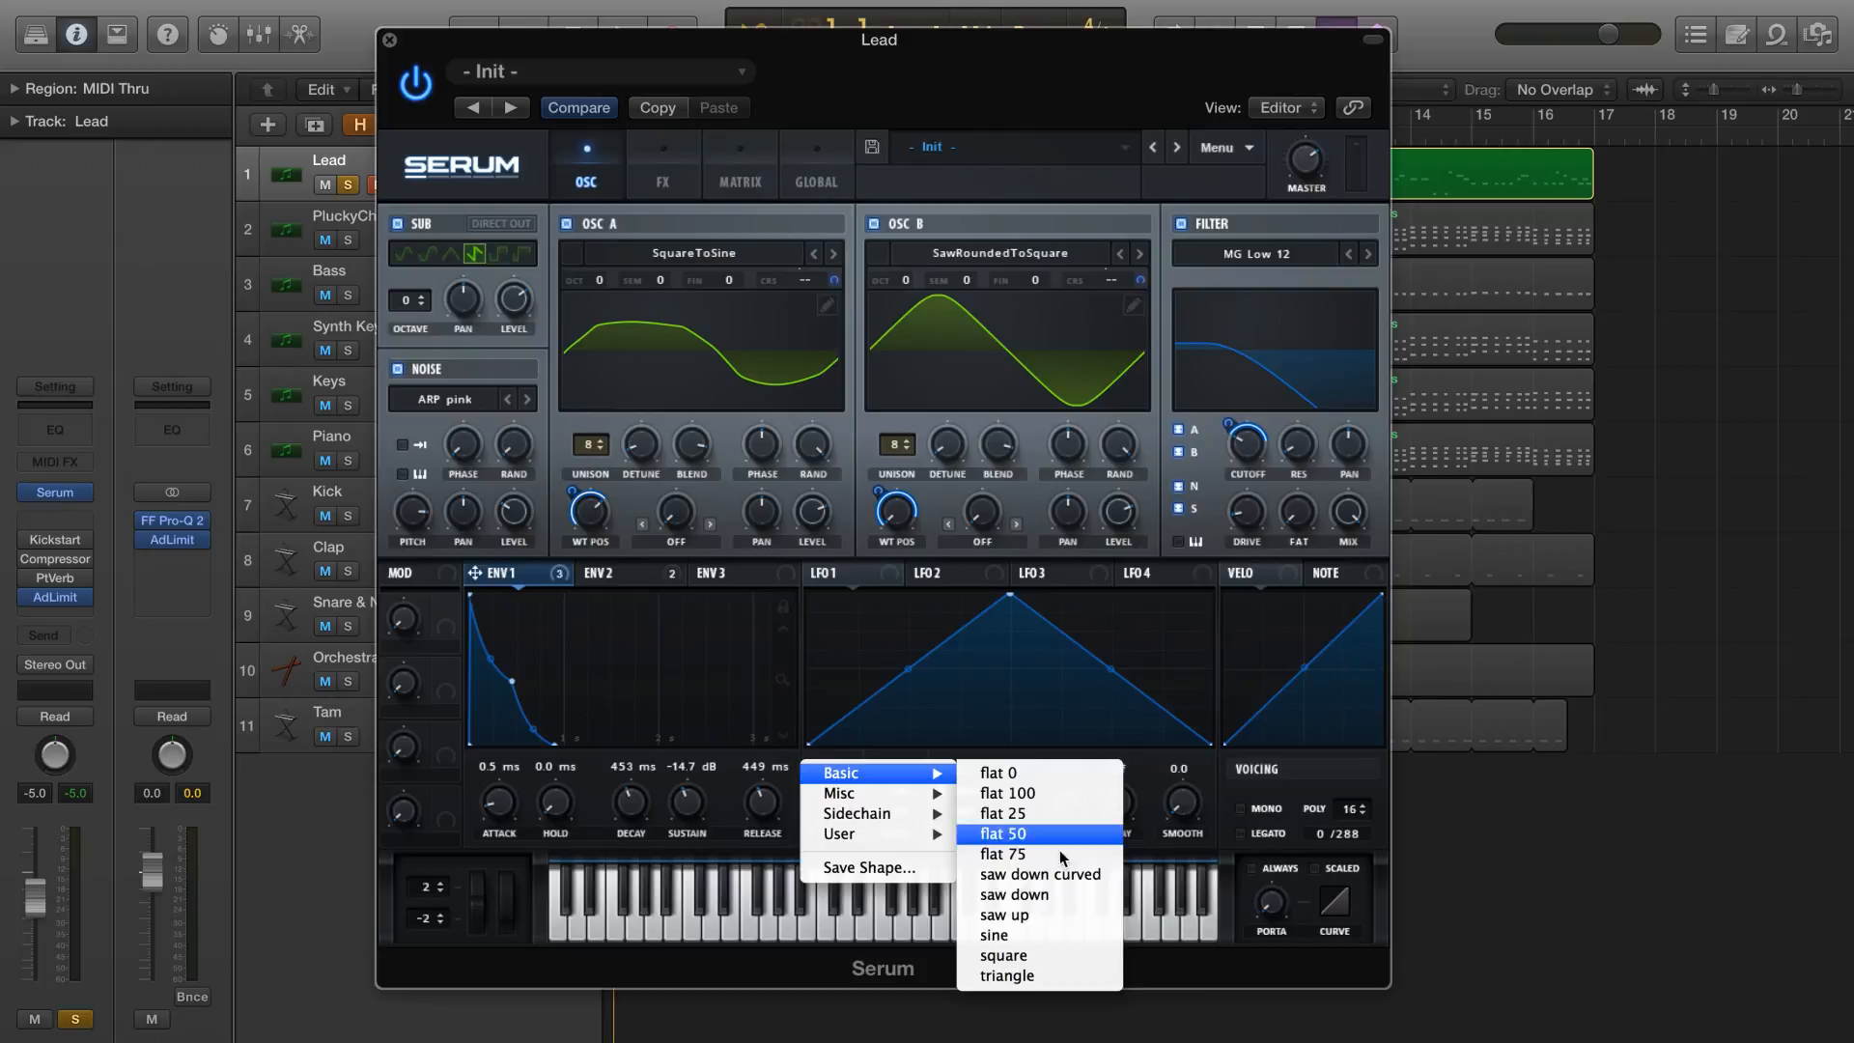
pyautogui.click(1060, 933)
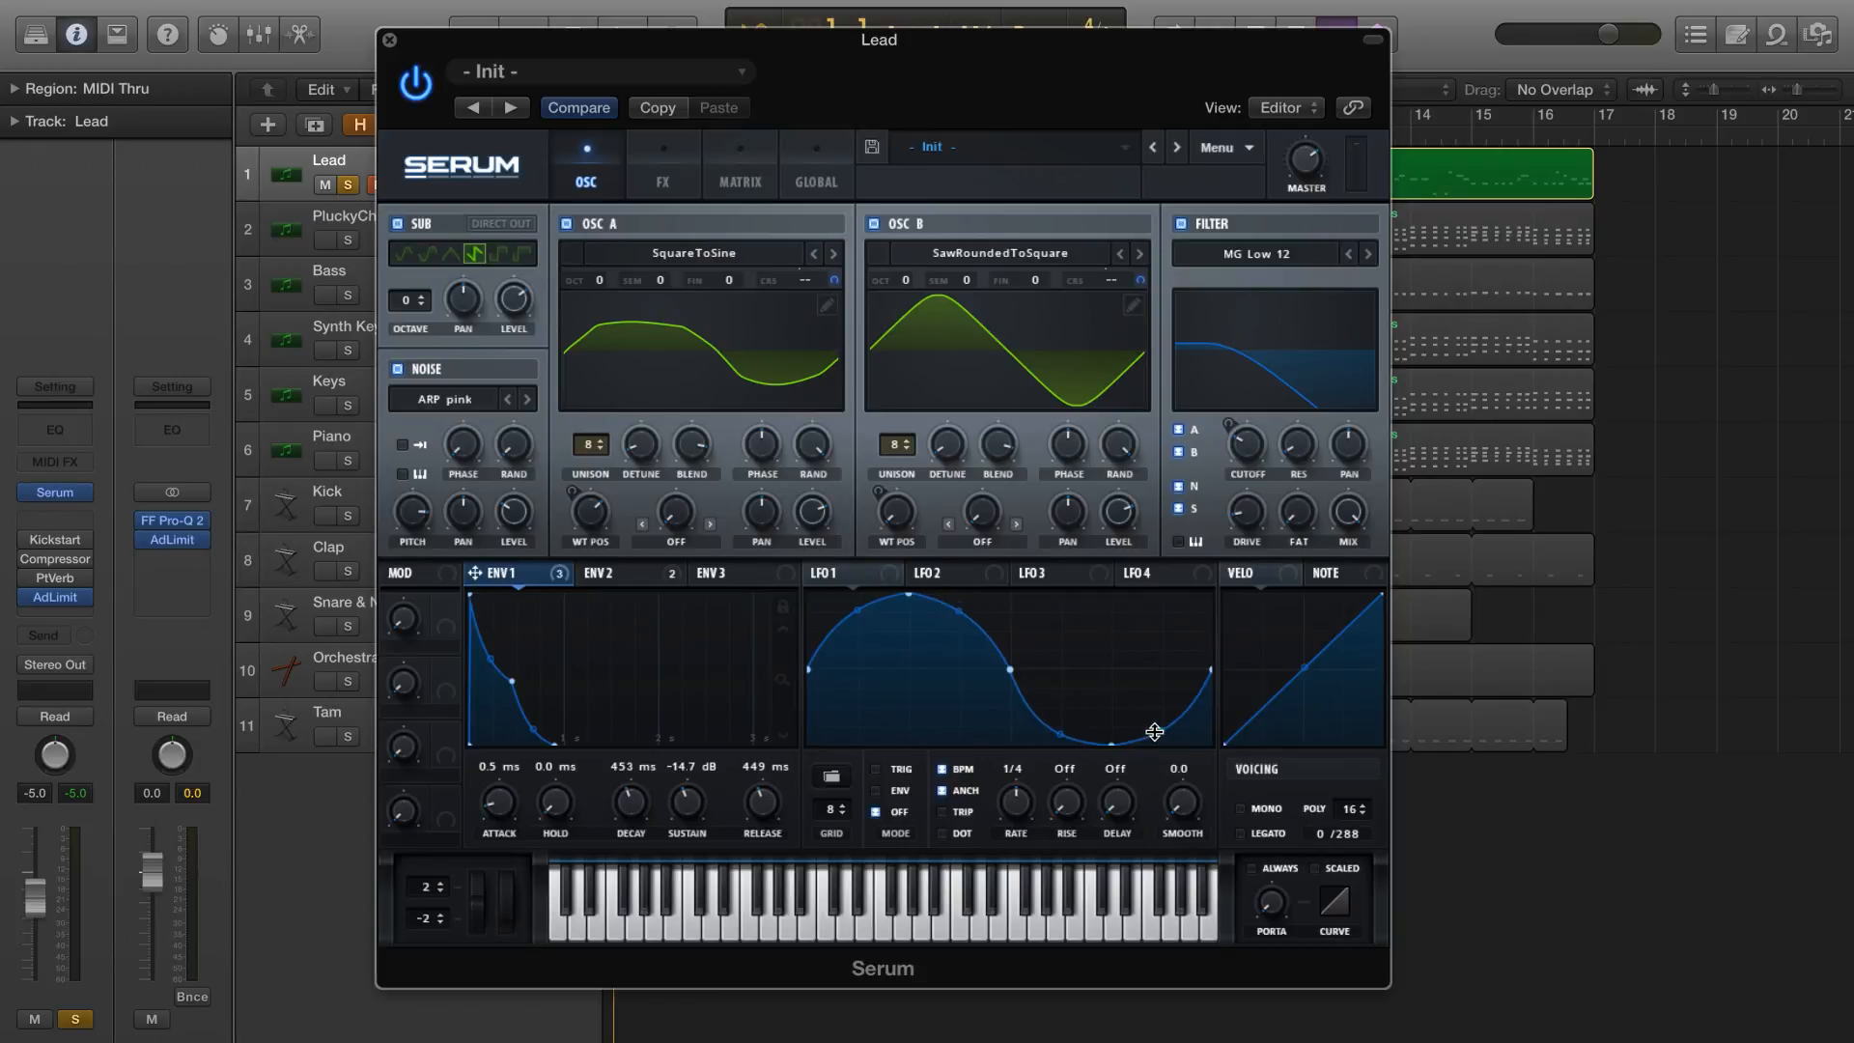
# Modulate the fine pitch of OSC A and OSC B with LFO 1 by small amounts, and set the LFO rate to 1/8
pyautogui.moveTo(814, 573); pyautogui.dragTo(726, 282)
pyautogui.moveTo(898, 571)
pyautogui.mouseDown()
pyautogui.moveTo(1012, 270)
pyautogui.moveTo(1046, 402)
pyautogui.mouseUp()
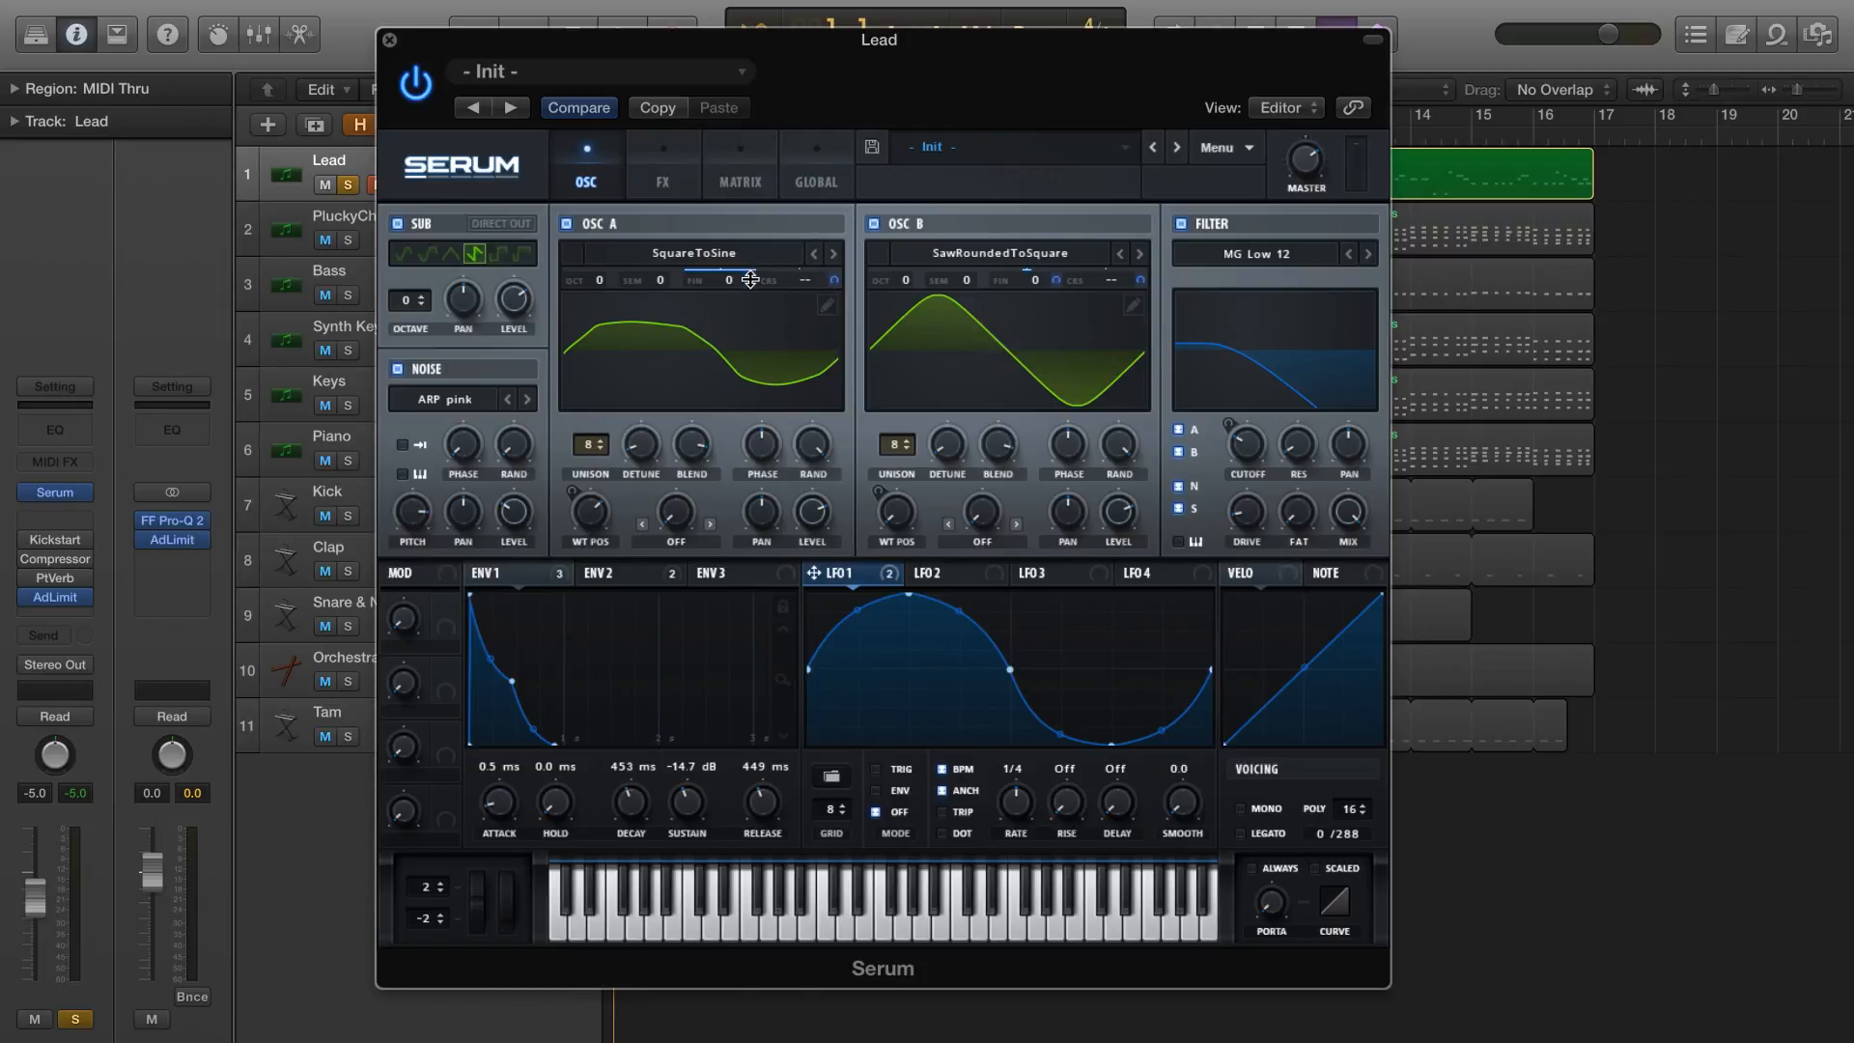
pyautogui.moveTo(750, 280); pyautogui.dragTo(751, 329)
pyautogui.moveTo(746, 393); pyautogui.dragTo(740, 419)
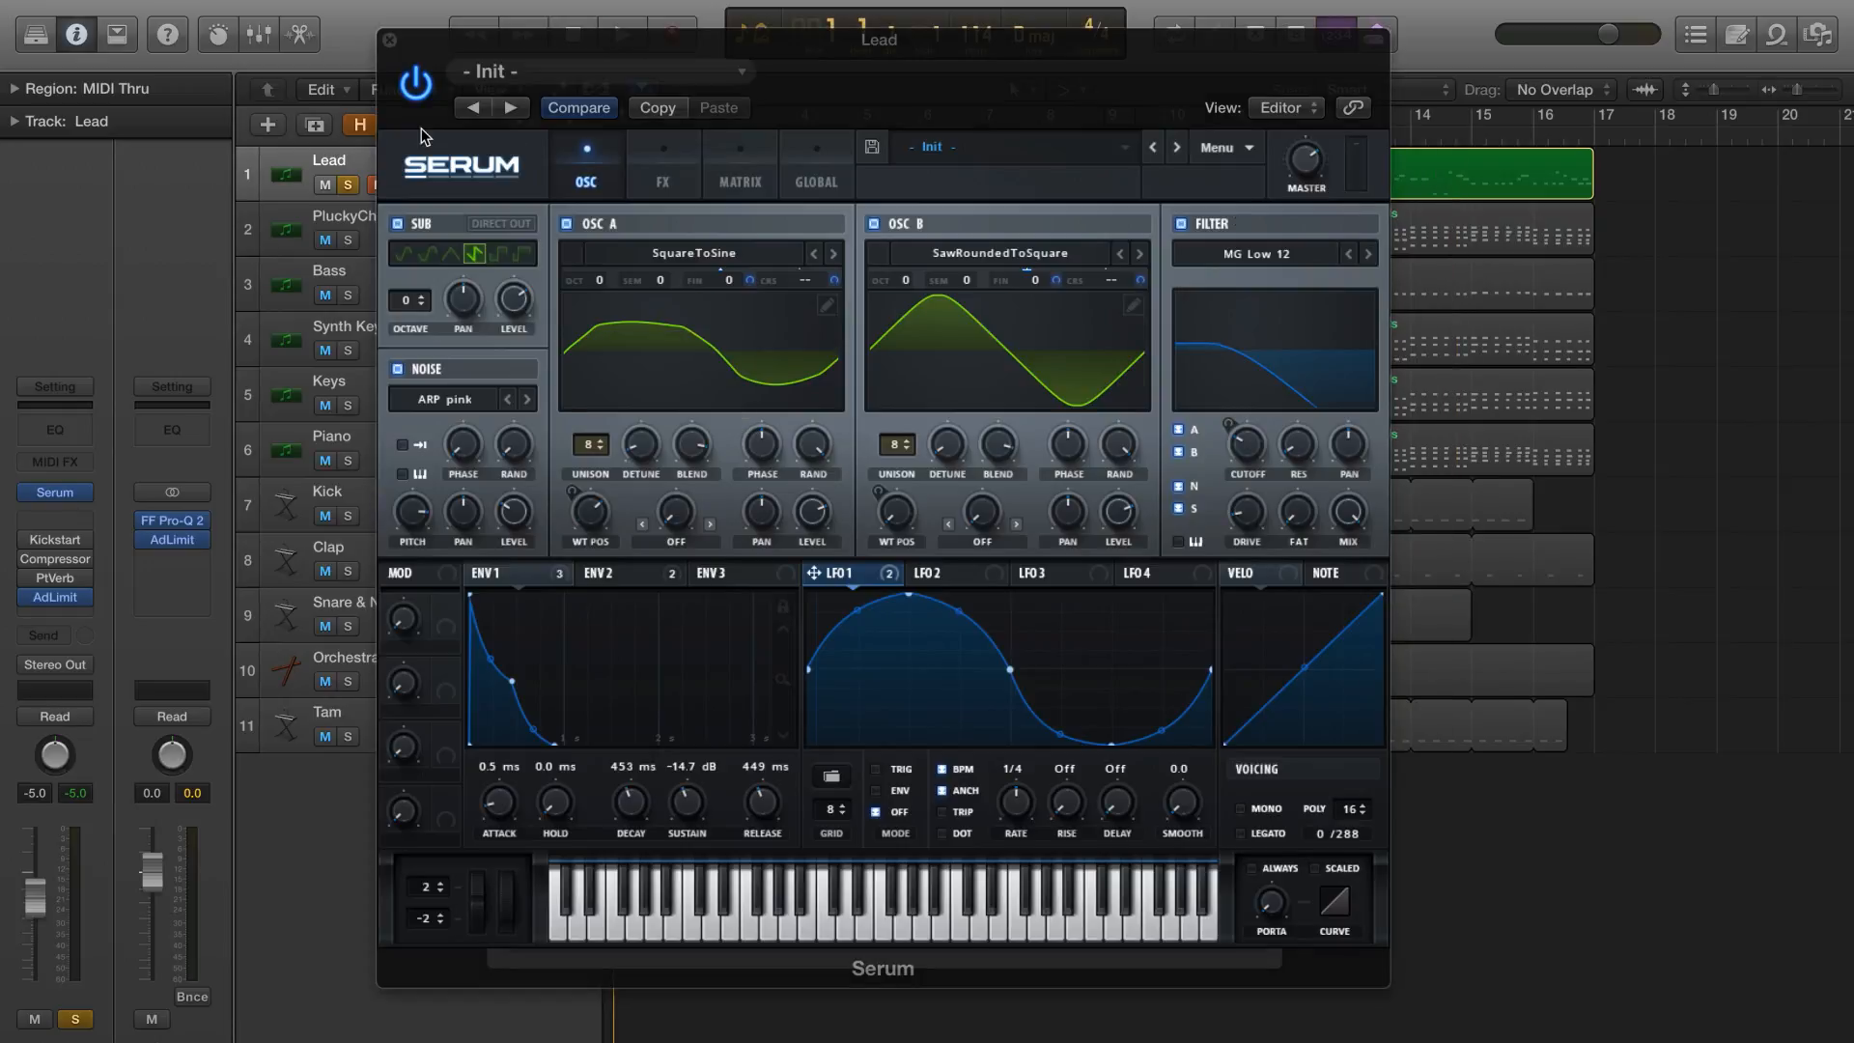
pyautogui.press('space')
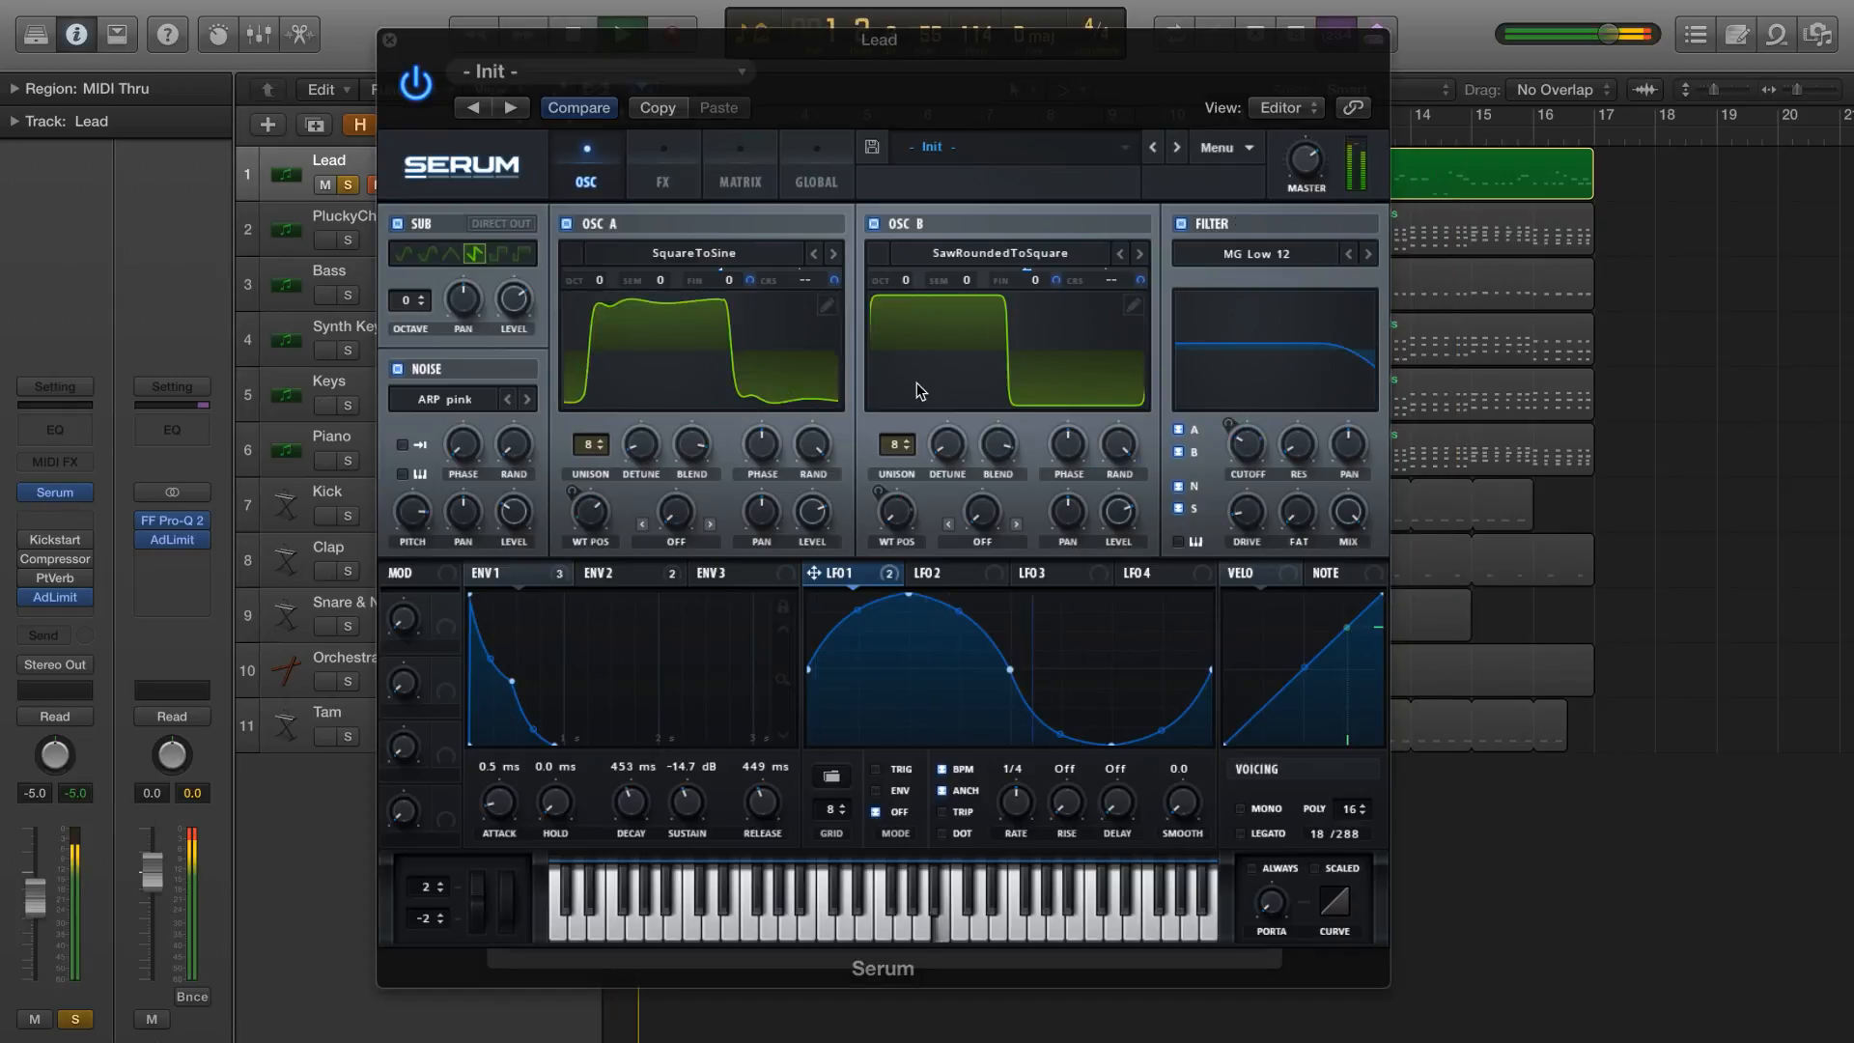
pyautogui.moveTo(1007, 816); pyautogui.dragTo(1012, 795)
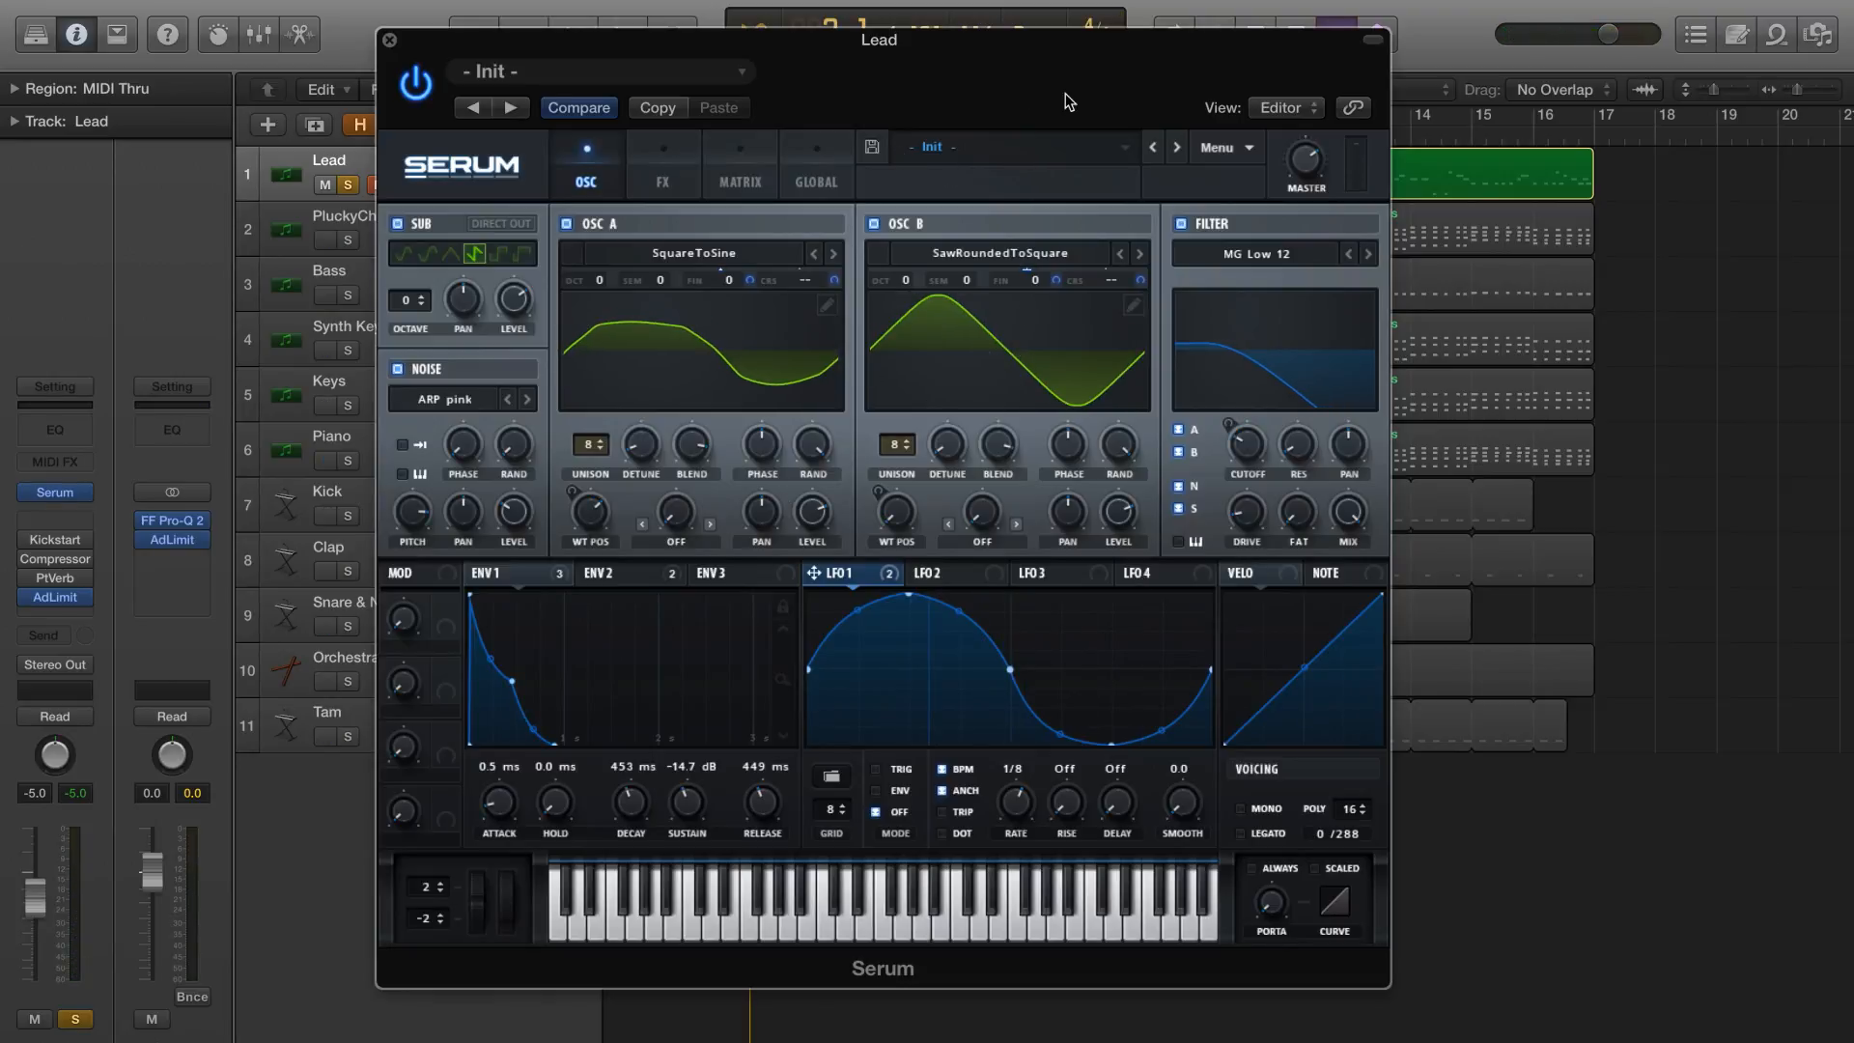
# Enable the EQ and compressor effects, placing the EQ ahead of the compressor in the effects chain
pyautogui.click(666, 174)
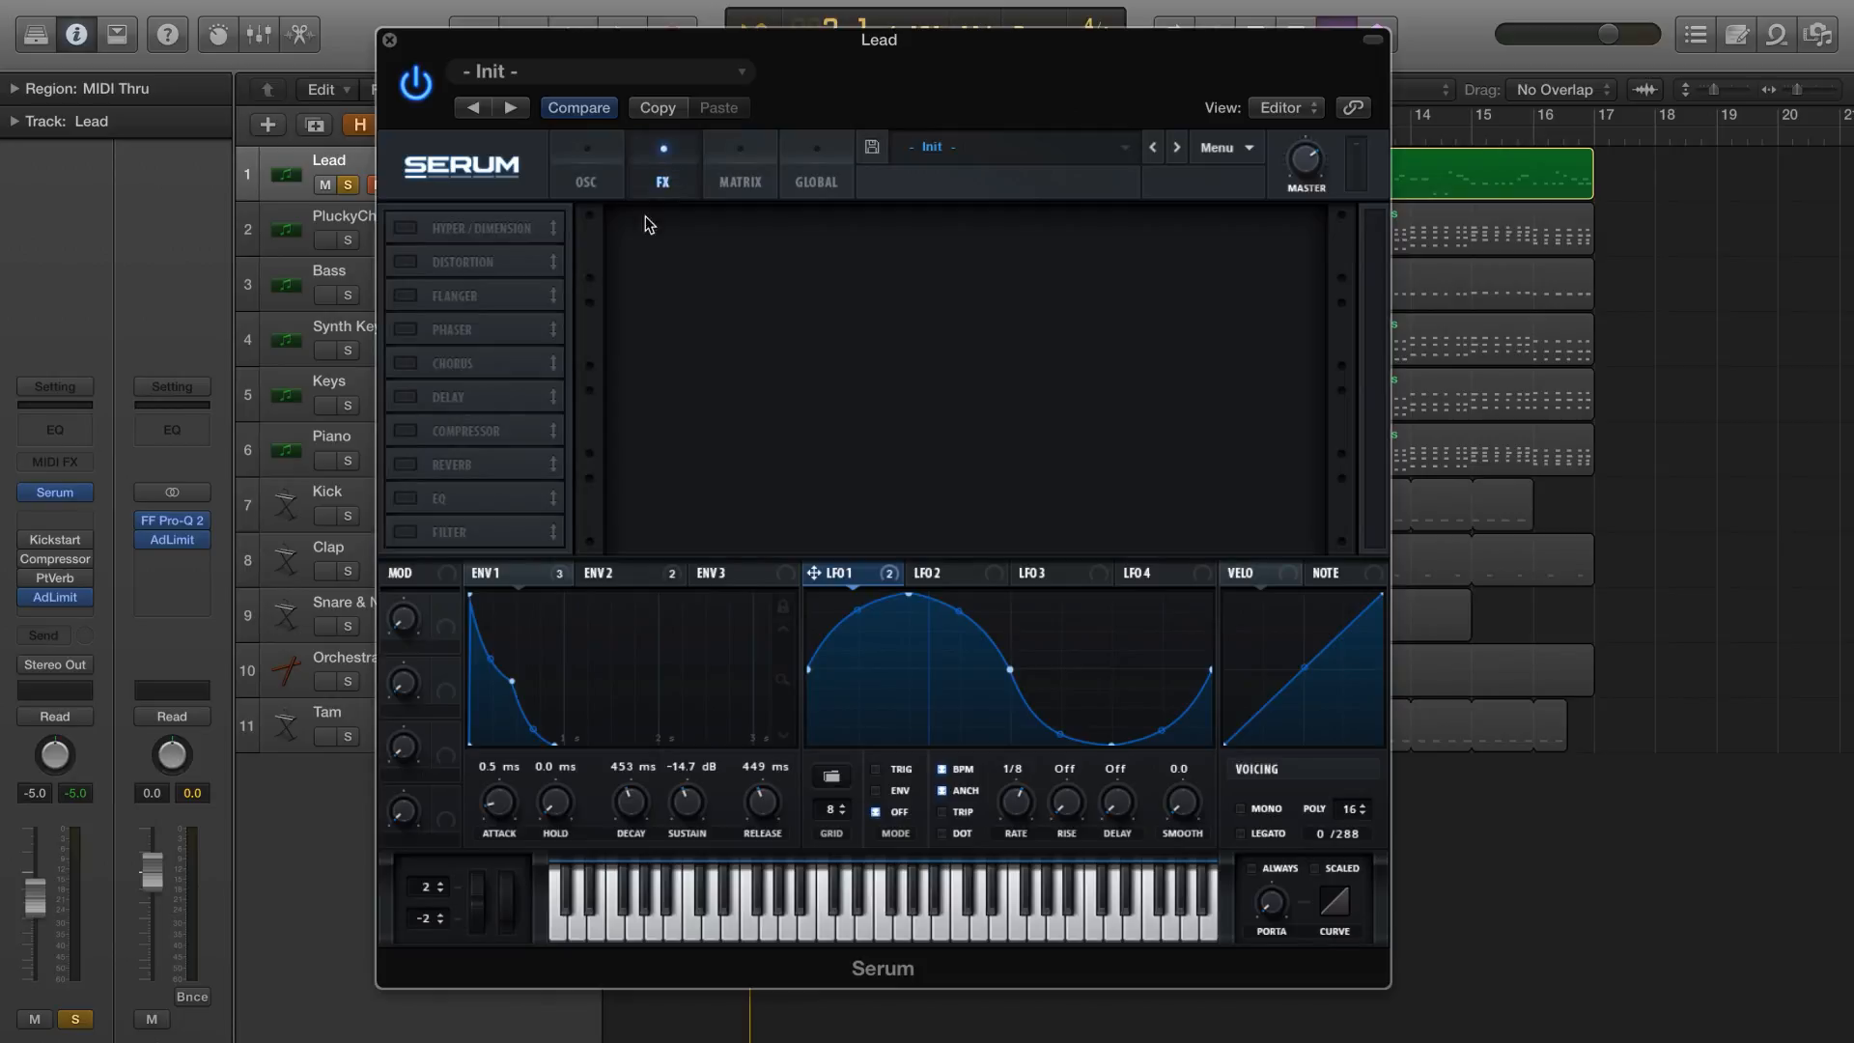
pyautogui.click(405, 498)
pyautogui.moveTo(463, 498); pyautogui.dragTo(475, 438)
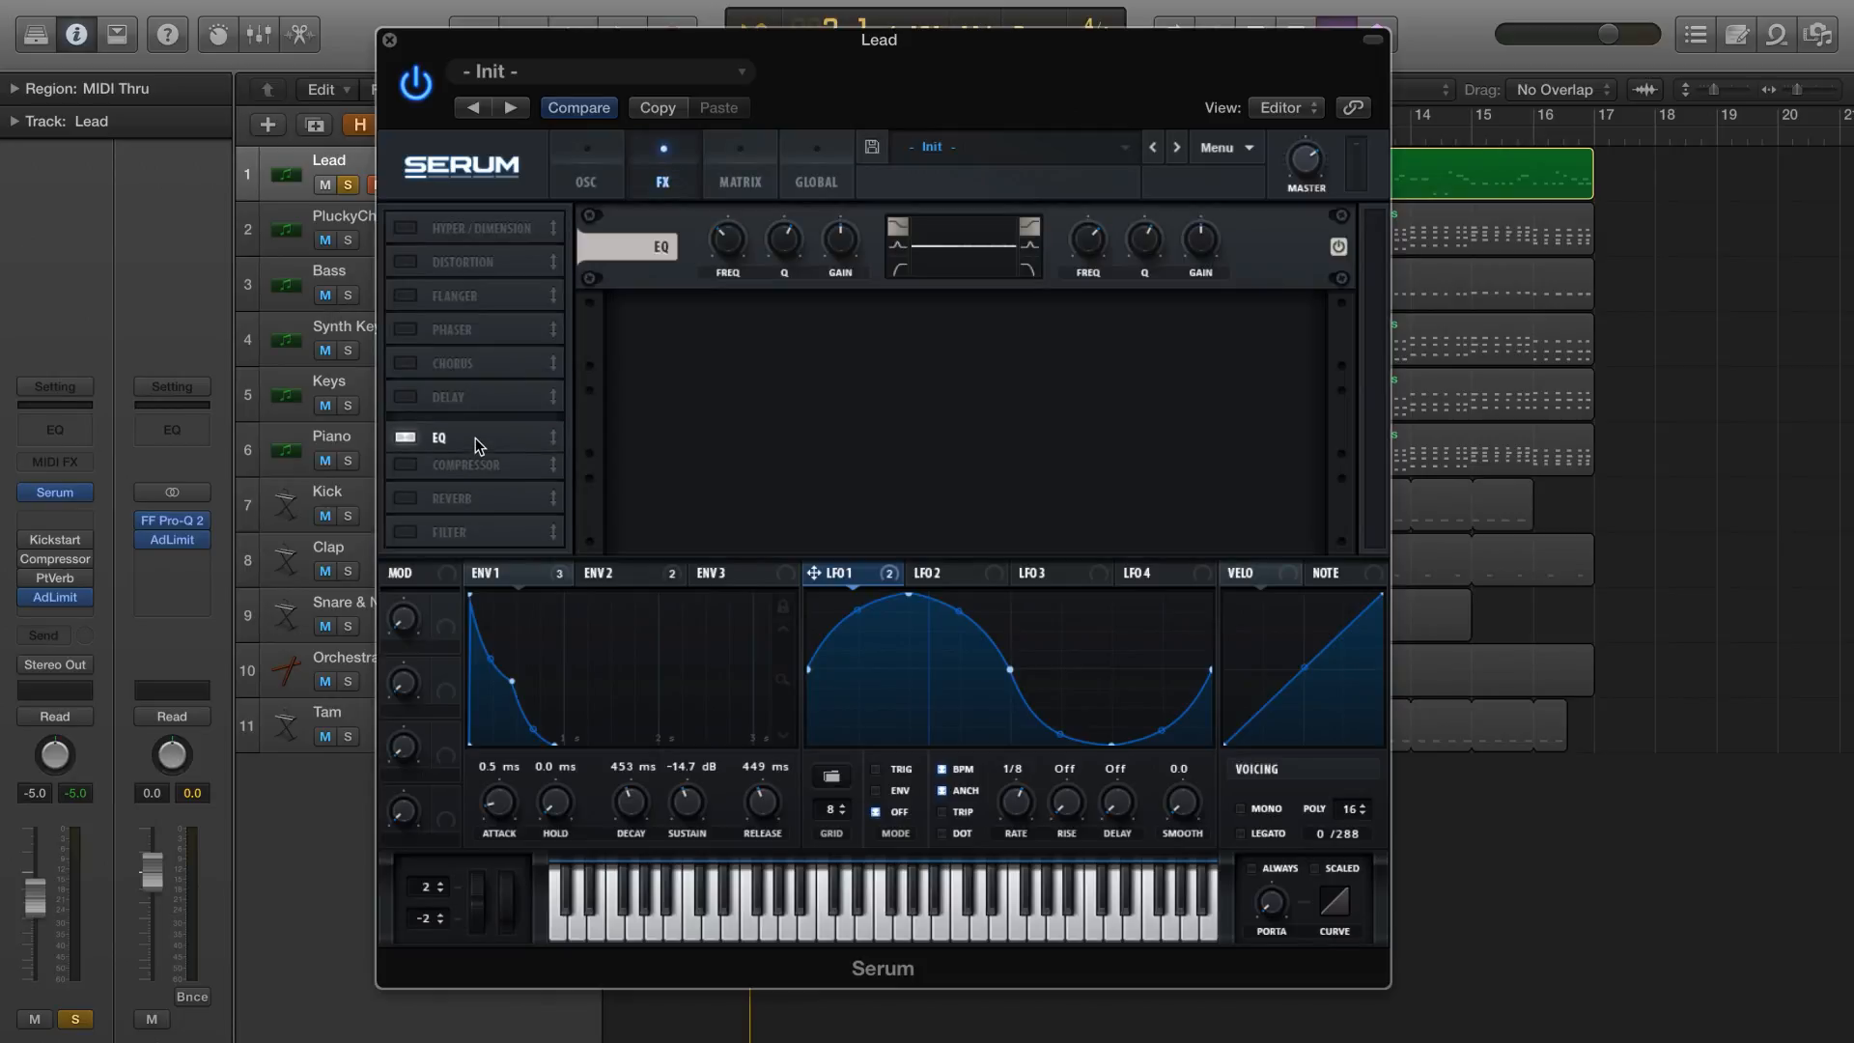
pyautogui.click(464, 471)
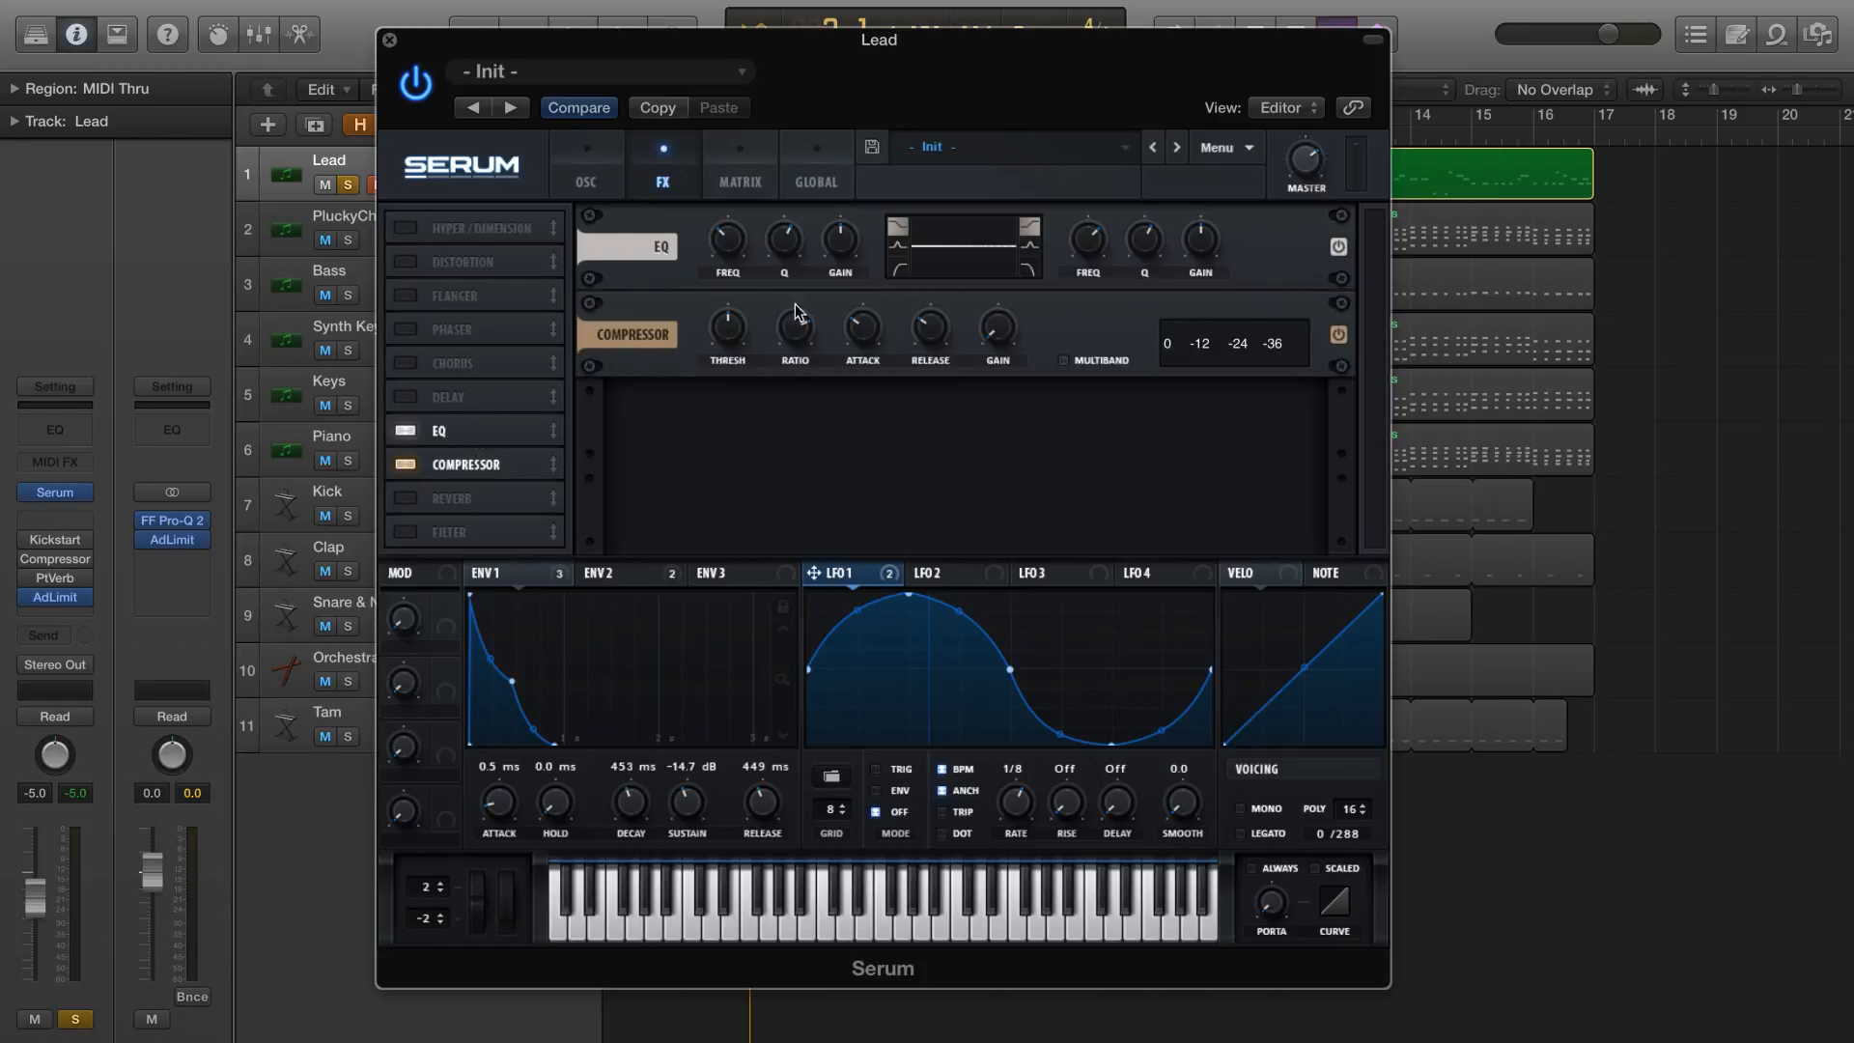
# Switch the EQ's low band to a low-cut filter and adjust its frequency and Q
pyautogui.click(894, 265)
pyautogui.moveTo(732, 255); pyautogui.dragTo(785, 266)
pyautogui.moveTo(728, 248)
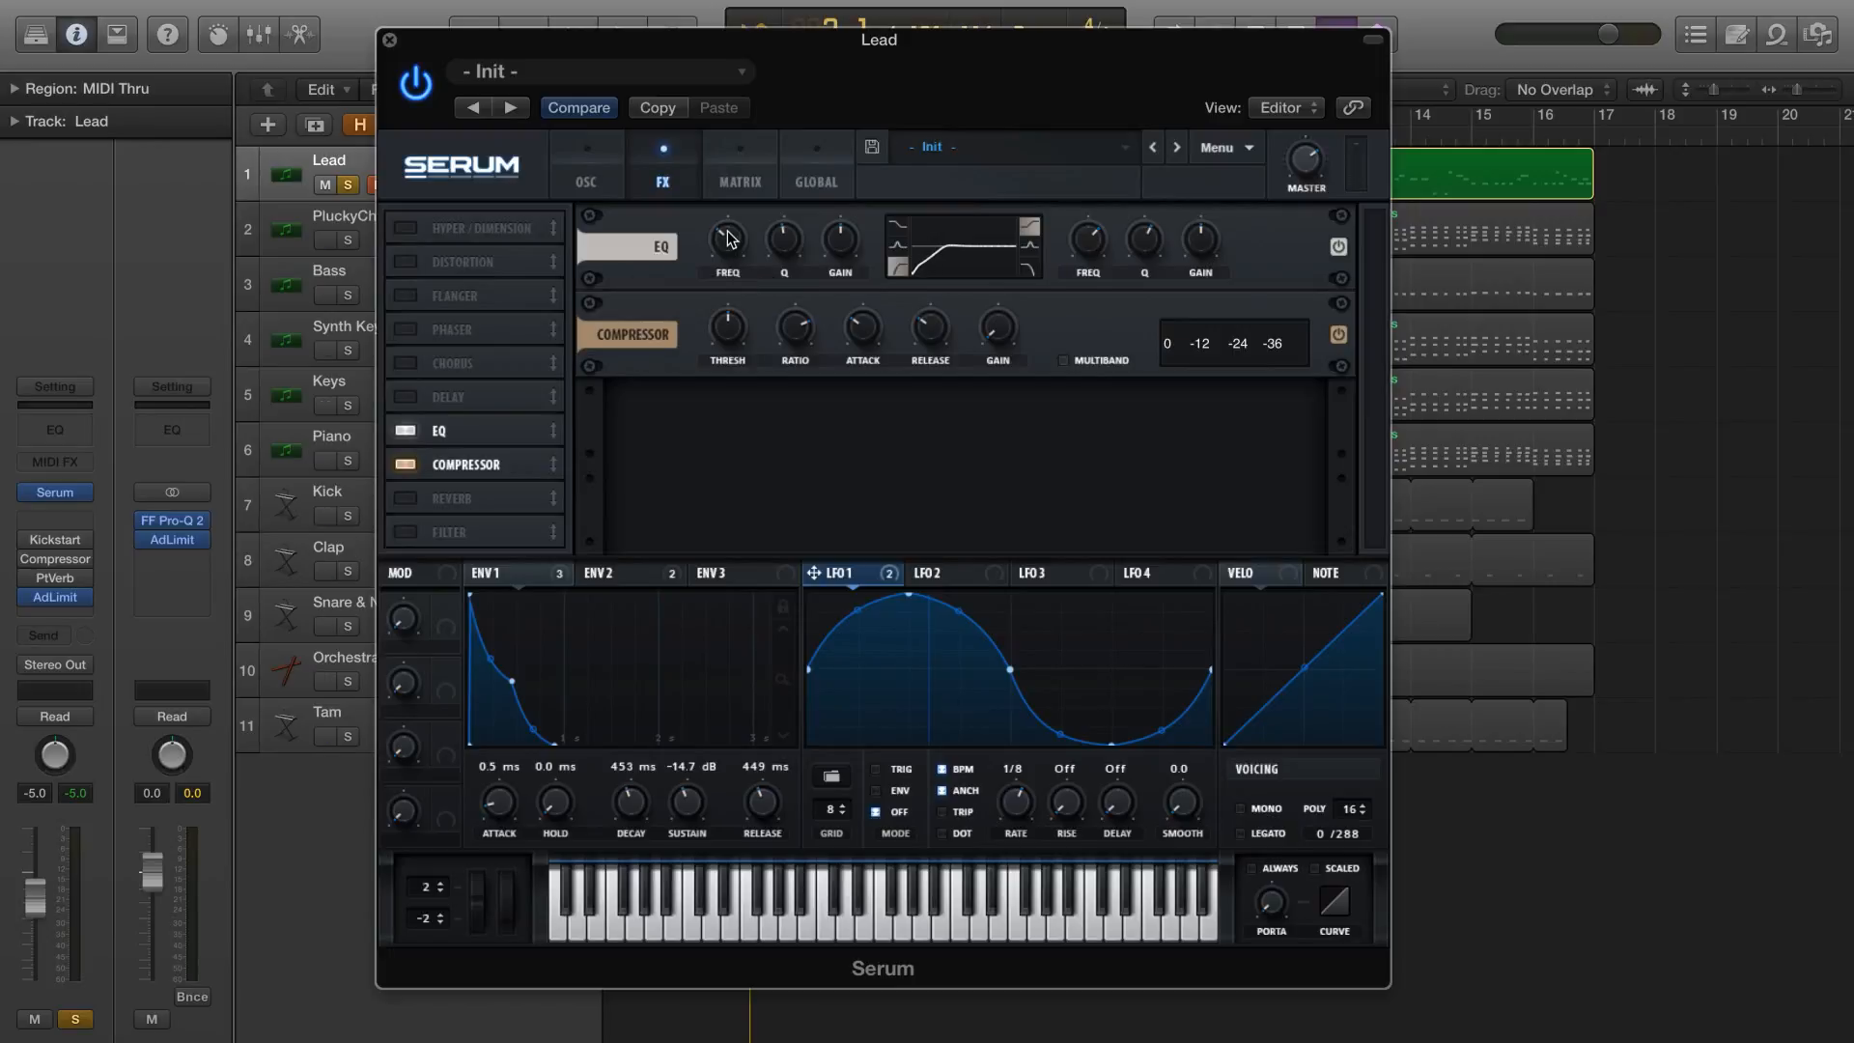
# Raise the compressor's gain and shorten its attack
pyautogui.moveTo(991, 330); pyautogui.dragTo(1004, 297)
pyautogui.moveTo(867, 337)
pyautogui.moveTo(863, 339); pyautogui.dragTo(862, 347)
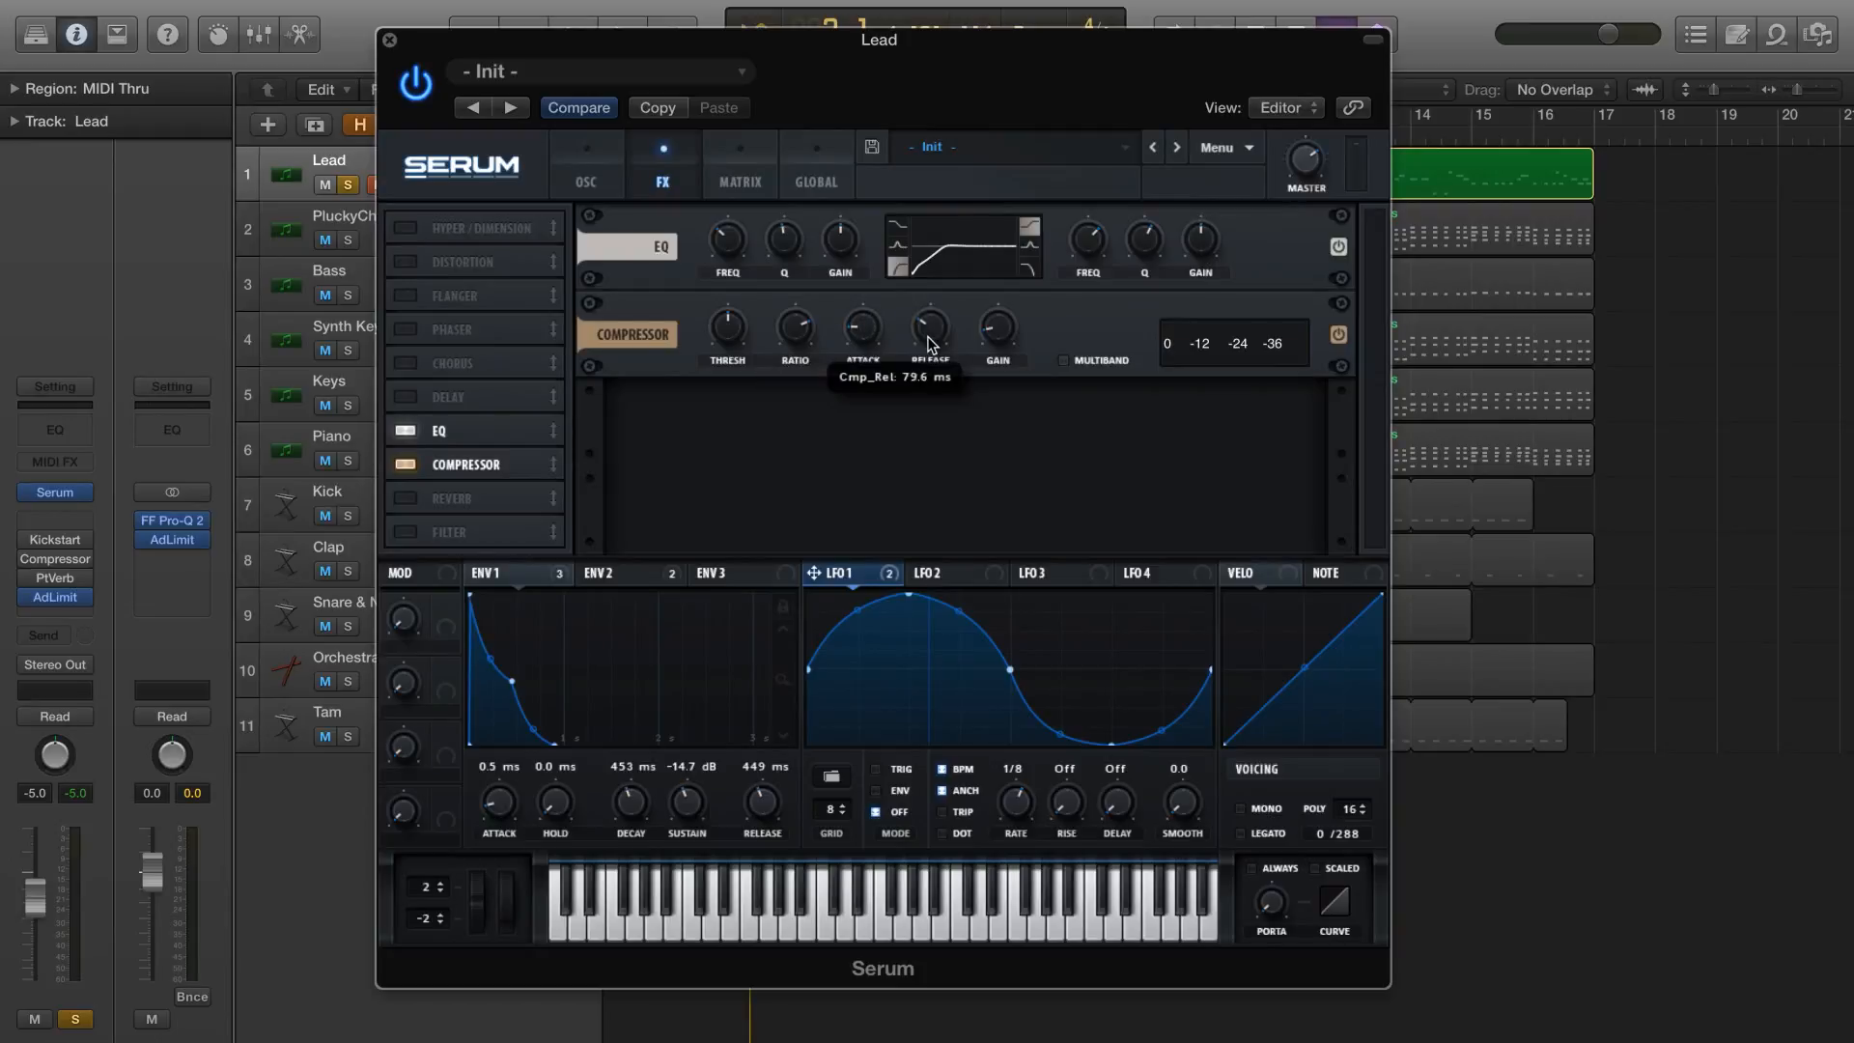
# Play the soloed lead to hear the EQ and compressor, and return Serum to its oscillator page
pyautogui.press('space')
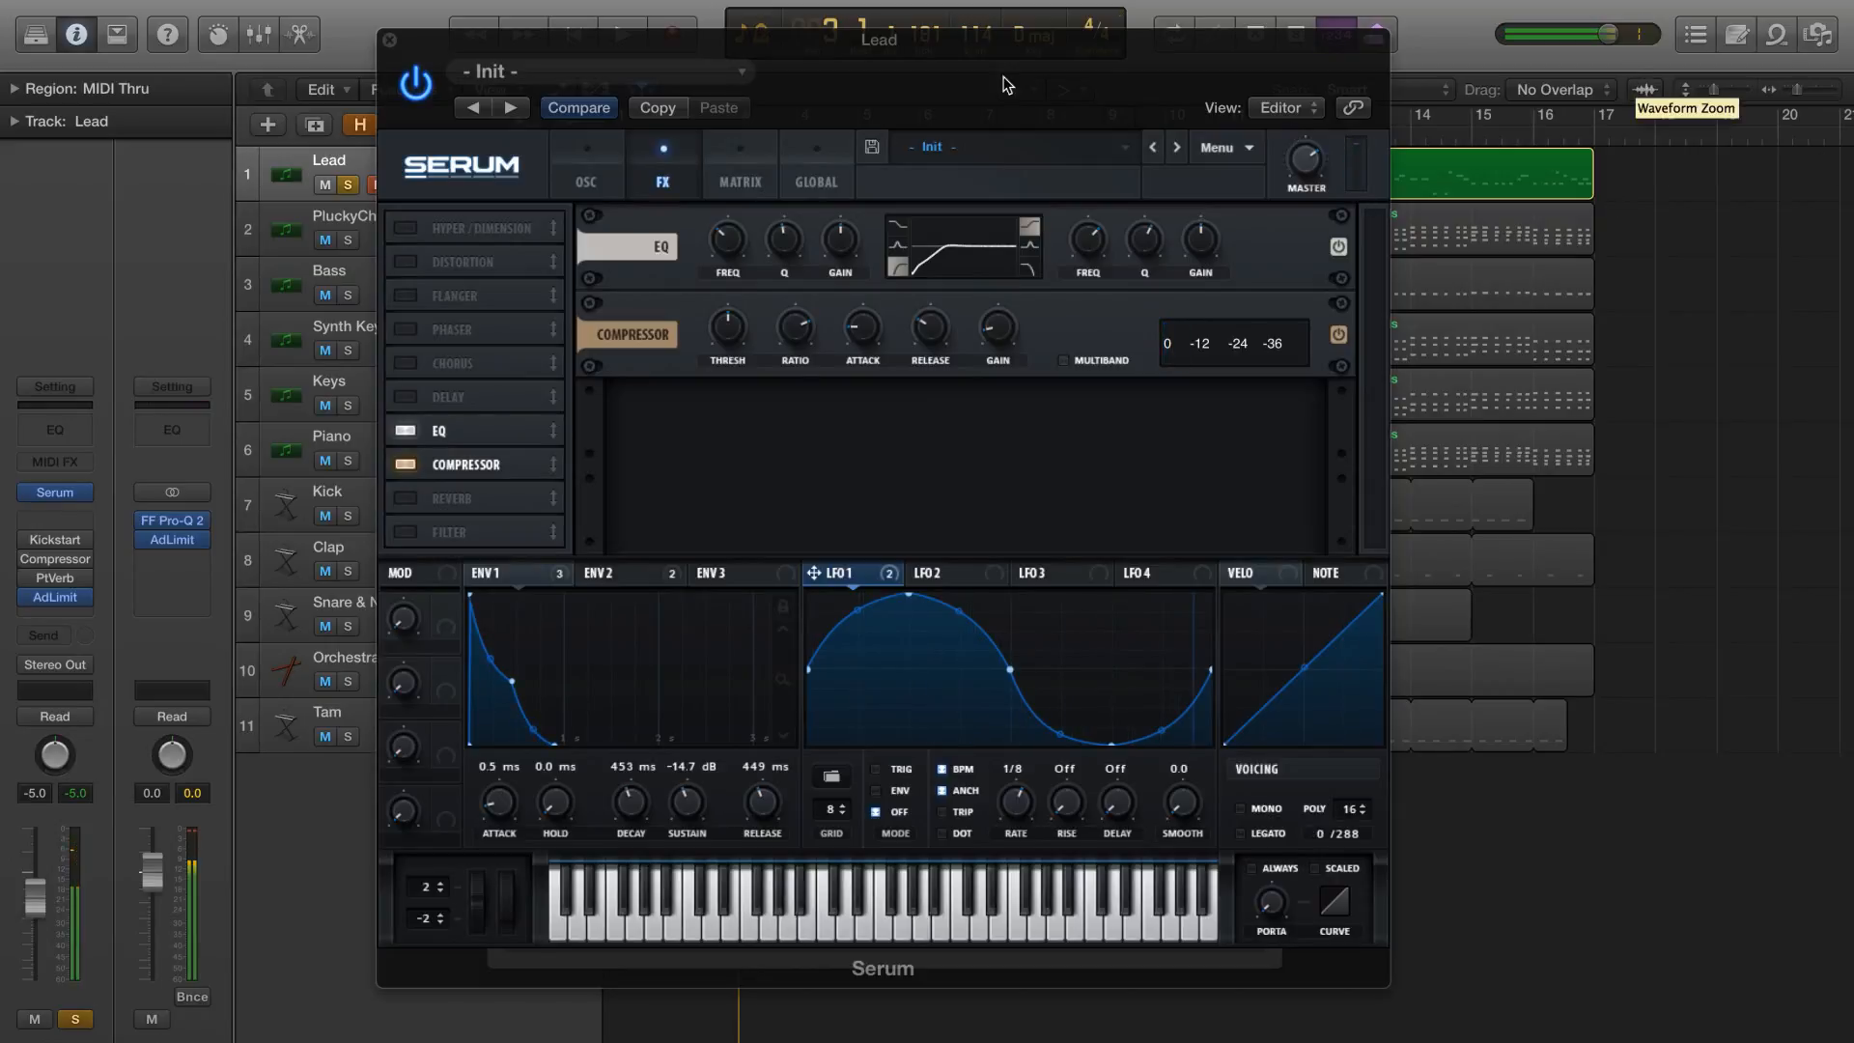
pyautogui.click(586, 166)
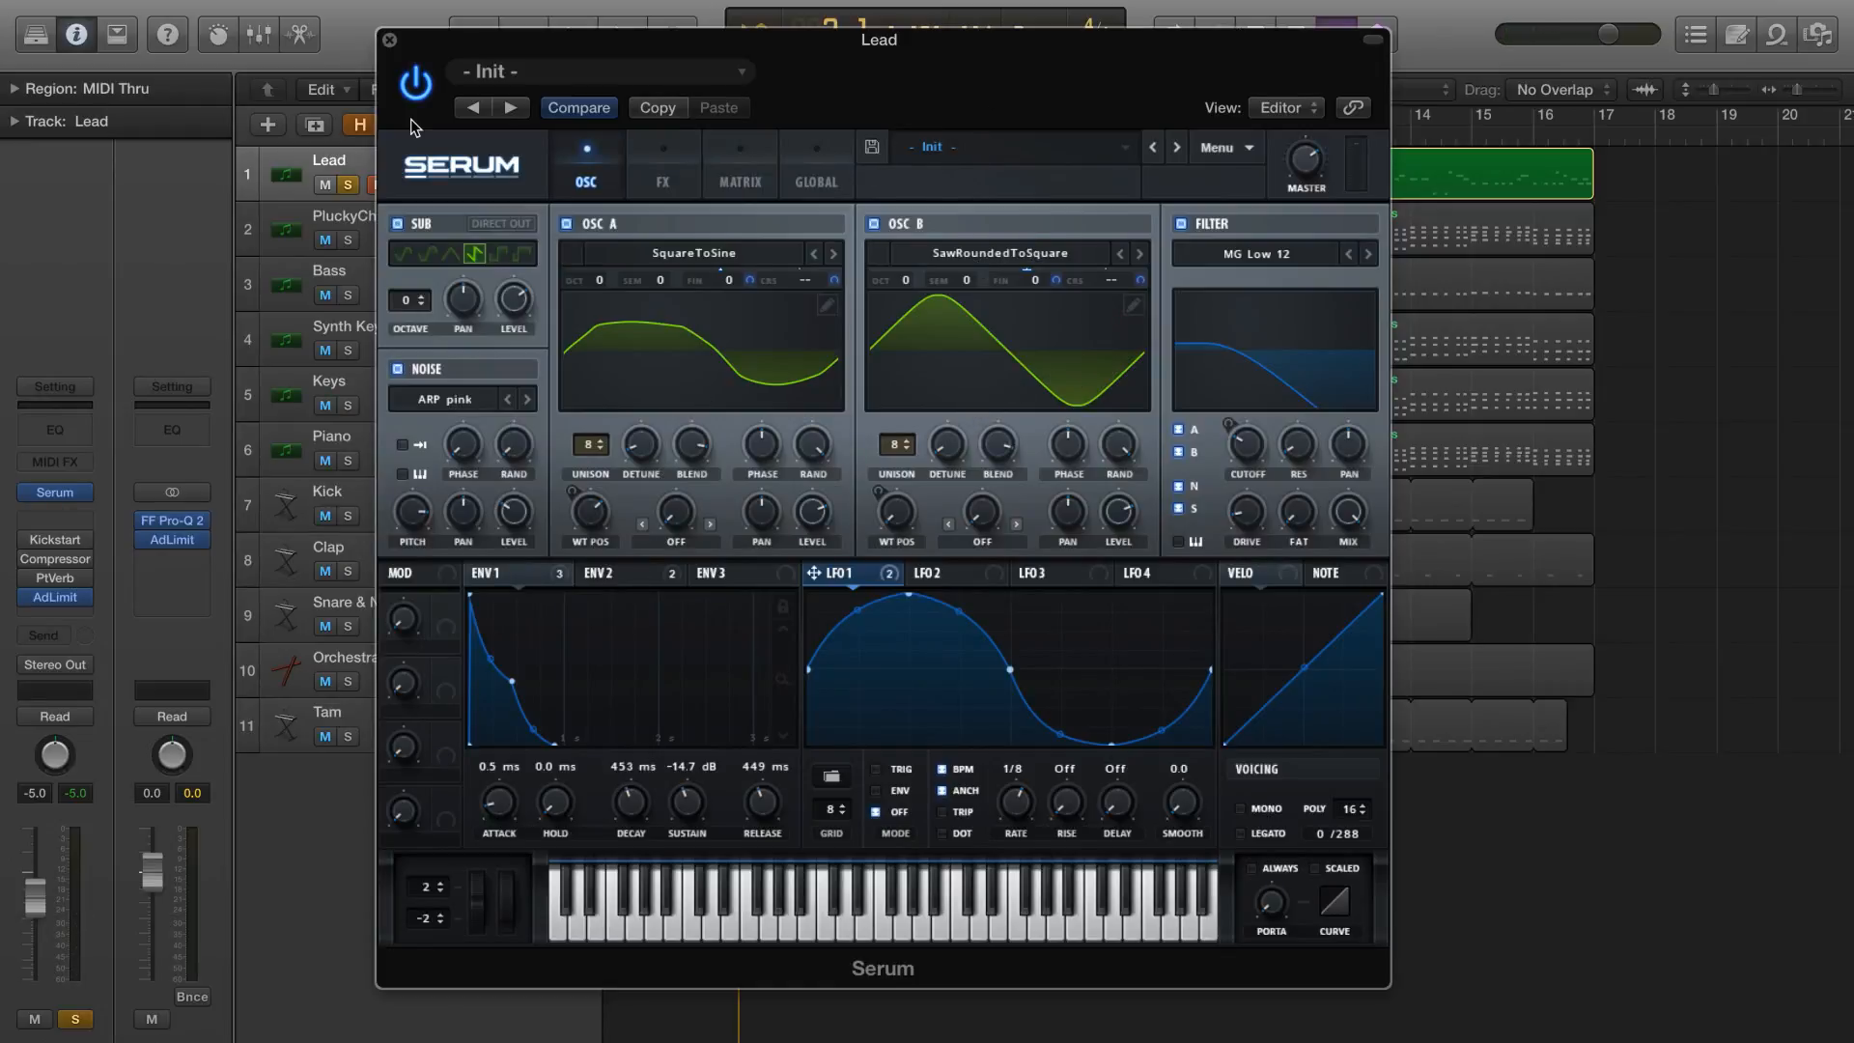
# Close the Serum window, enable the Kickstart, Compressor and PtVerb inserts on the Lead track, and play the soloed lead through them
pyautogui.click(389, 40)
pyautogui.click(30, 561)
pyautogui.press('space')
pyautogui.press('j')
pyautogui.press('j')
pyautogui.press('l')
pyautogui.press('j')
pyautogui.press(';')
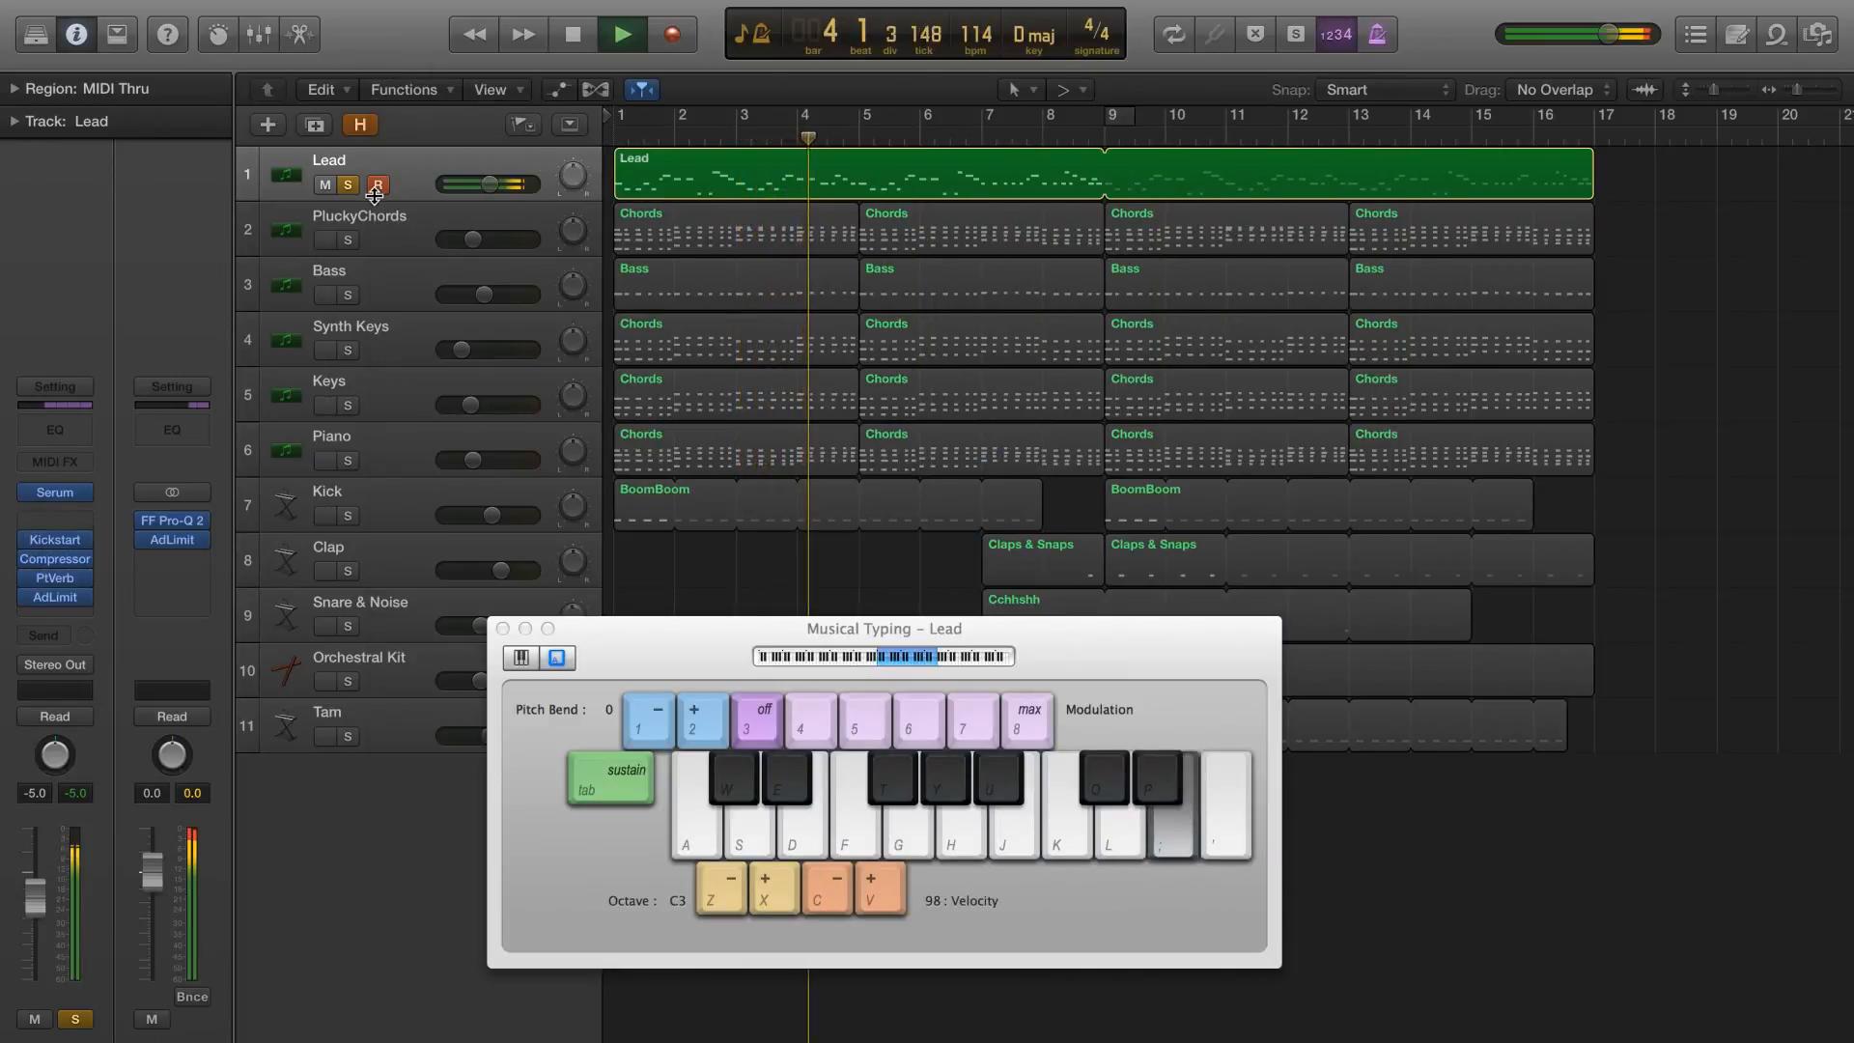
# Unsolo the Lead track and listen to the lead sound within the full arrangement
pyautogui.click(348, 185)
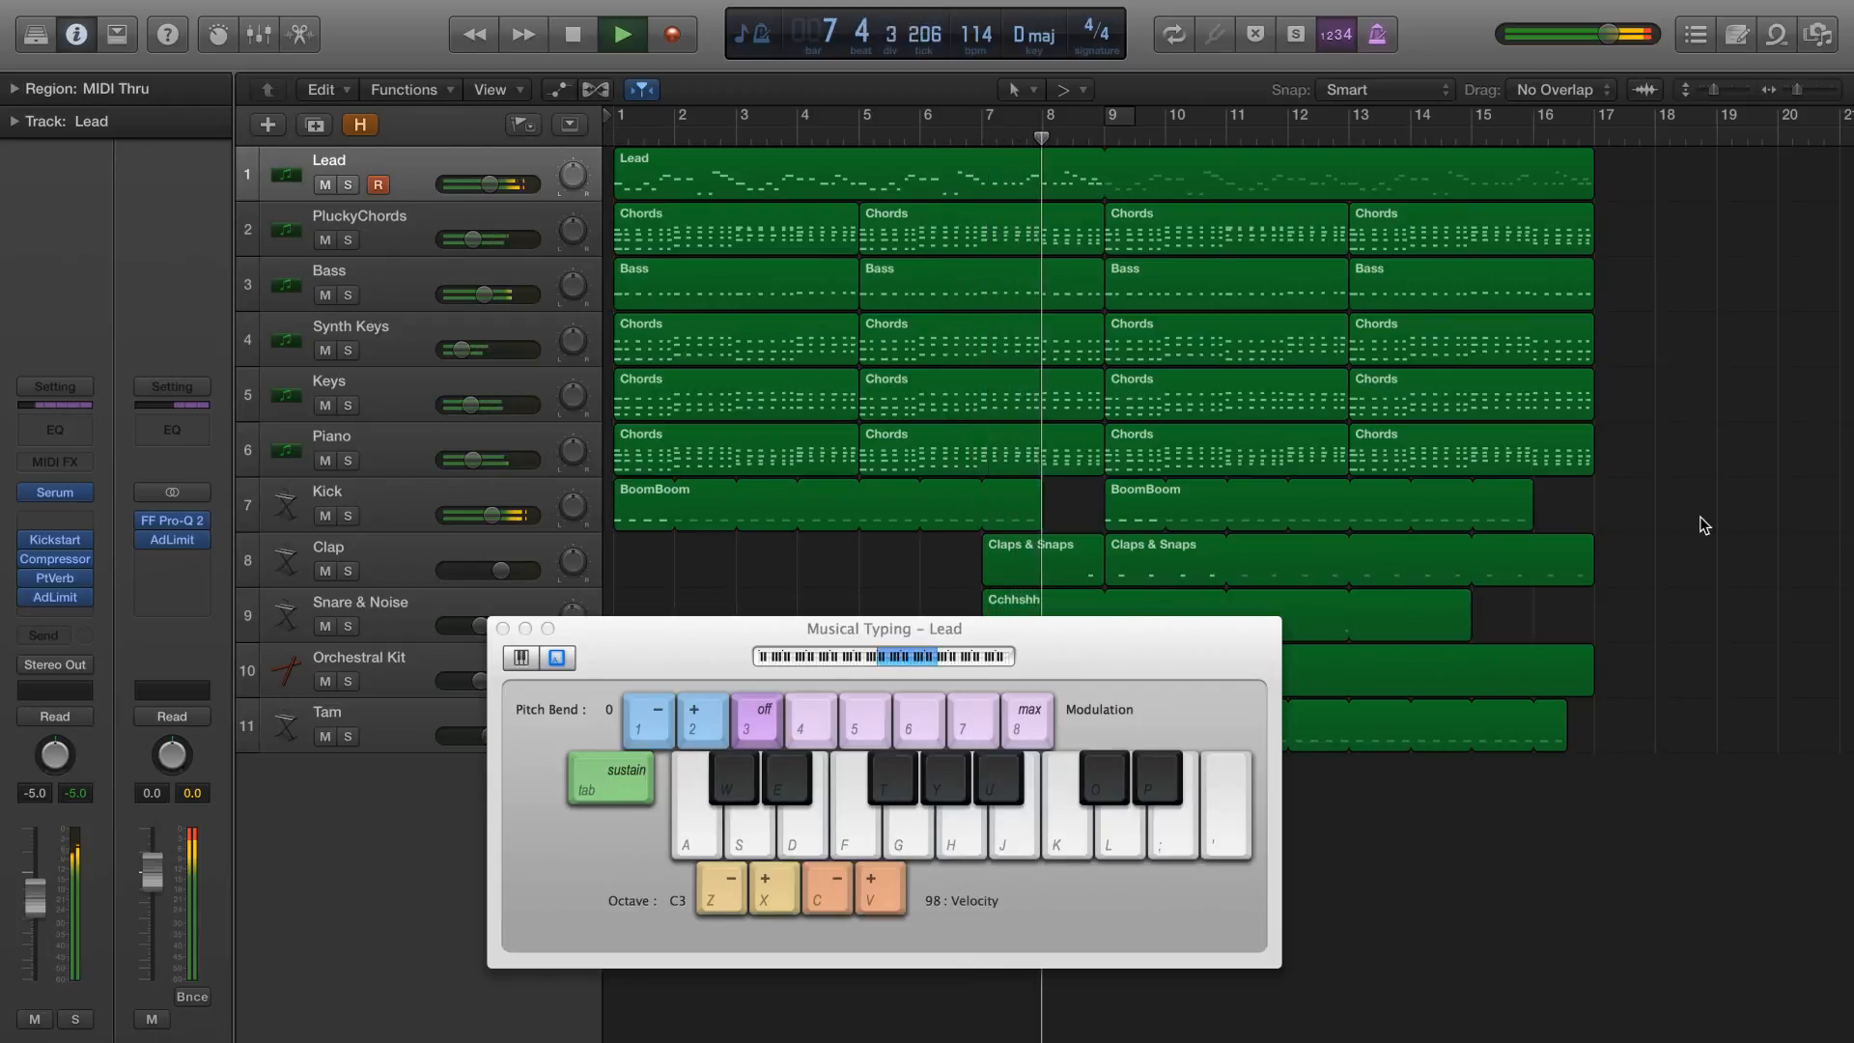
pyautogui.press('l')
pyautogui.press('l')
pyautogui.press(';')
pyautogui.press('l')
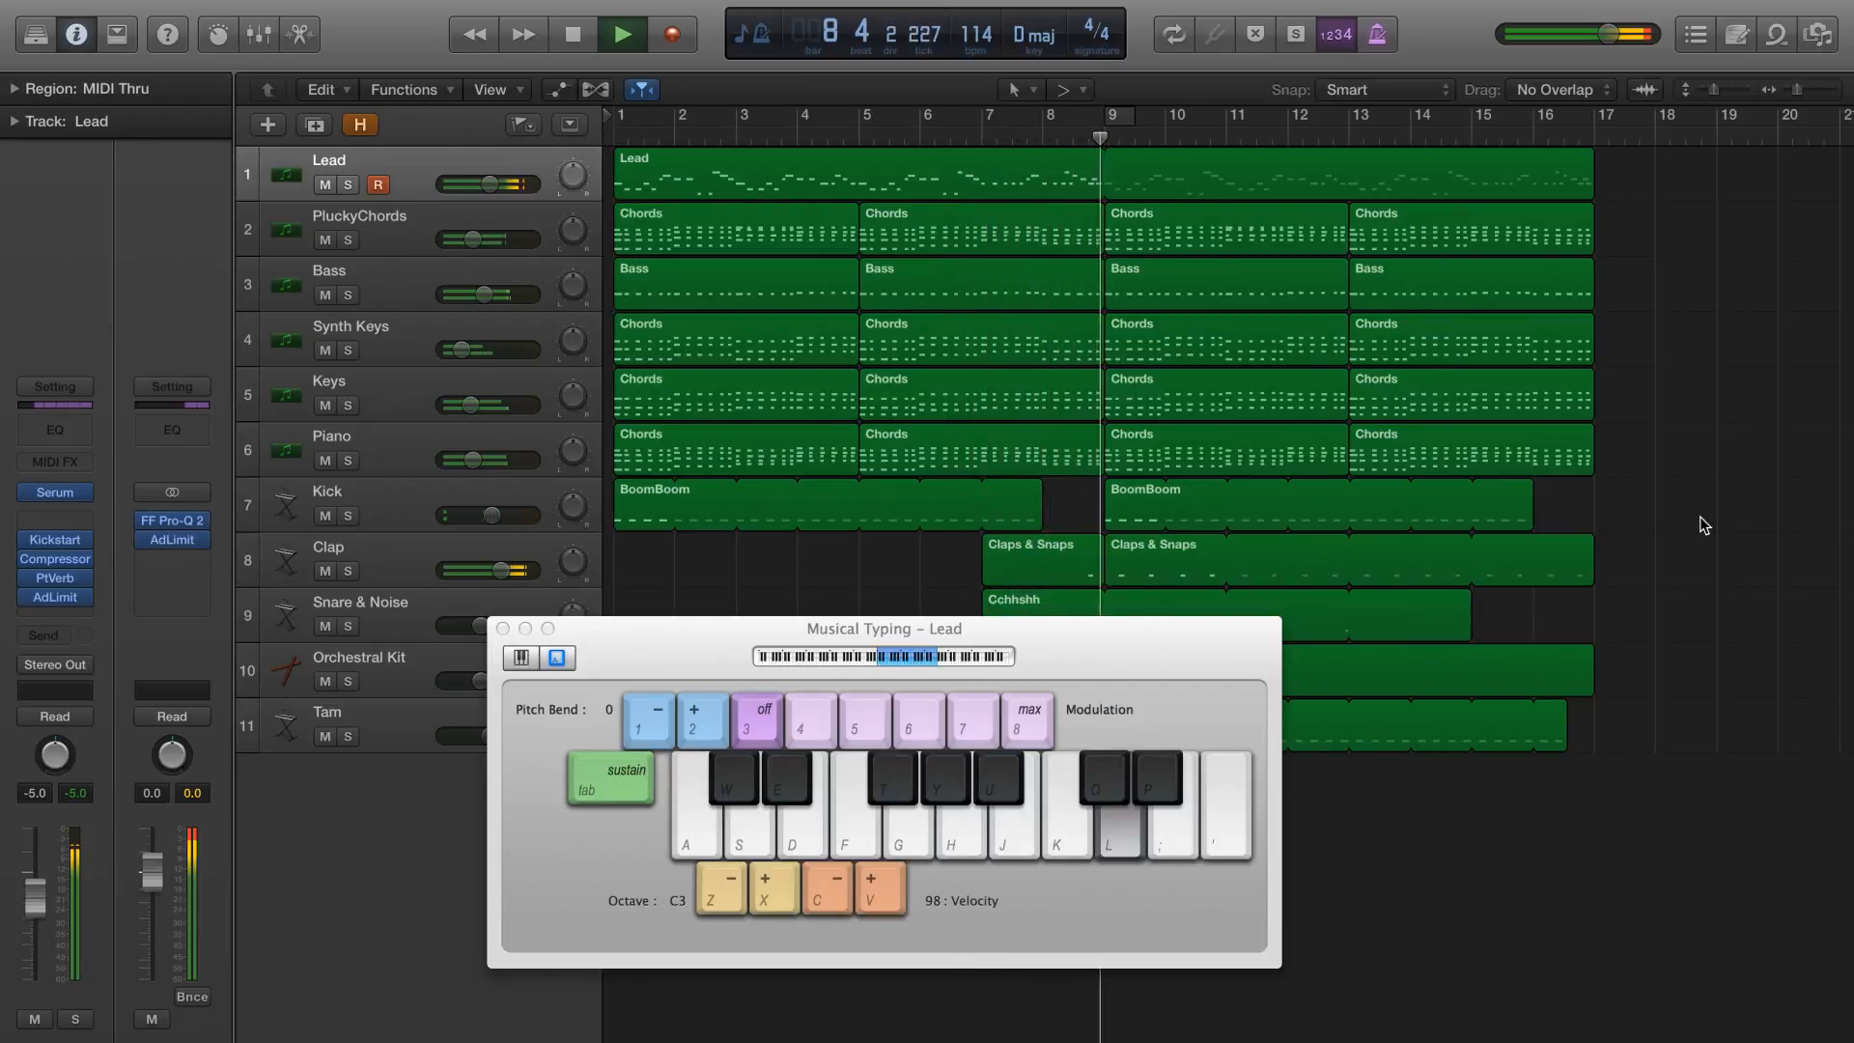
pyautogui.press('j')
pyautogui.press('l')
pyautogui.press(';')
pyautogui.press(';')
pyautogui.press('h')
pyautogui.press('l')
pyautogui.press('j')
pyautogui.press('l')
pyautogui.press('j')
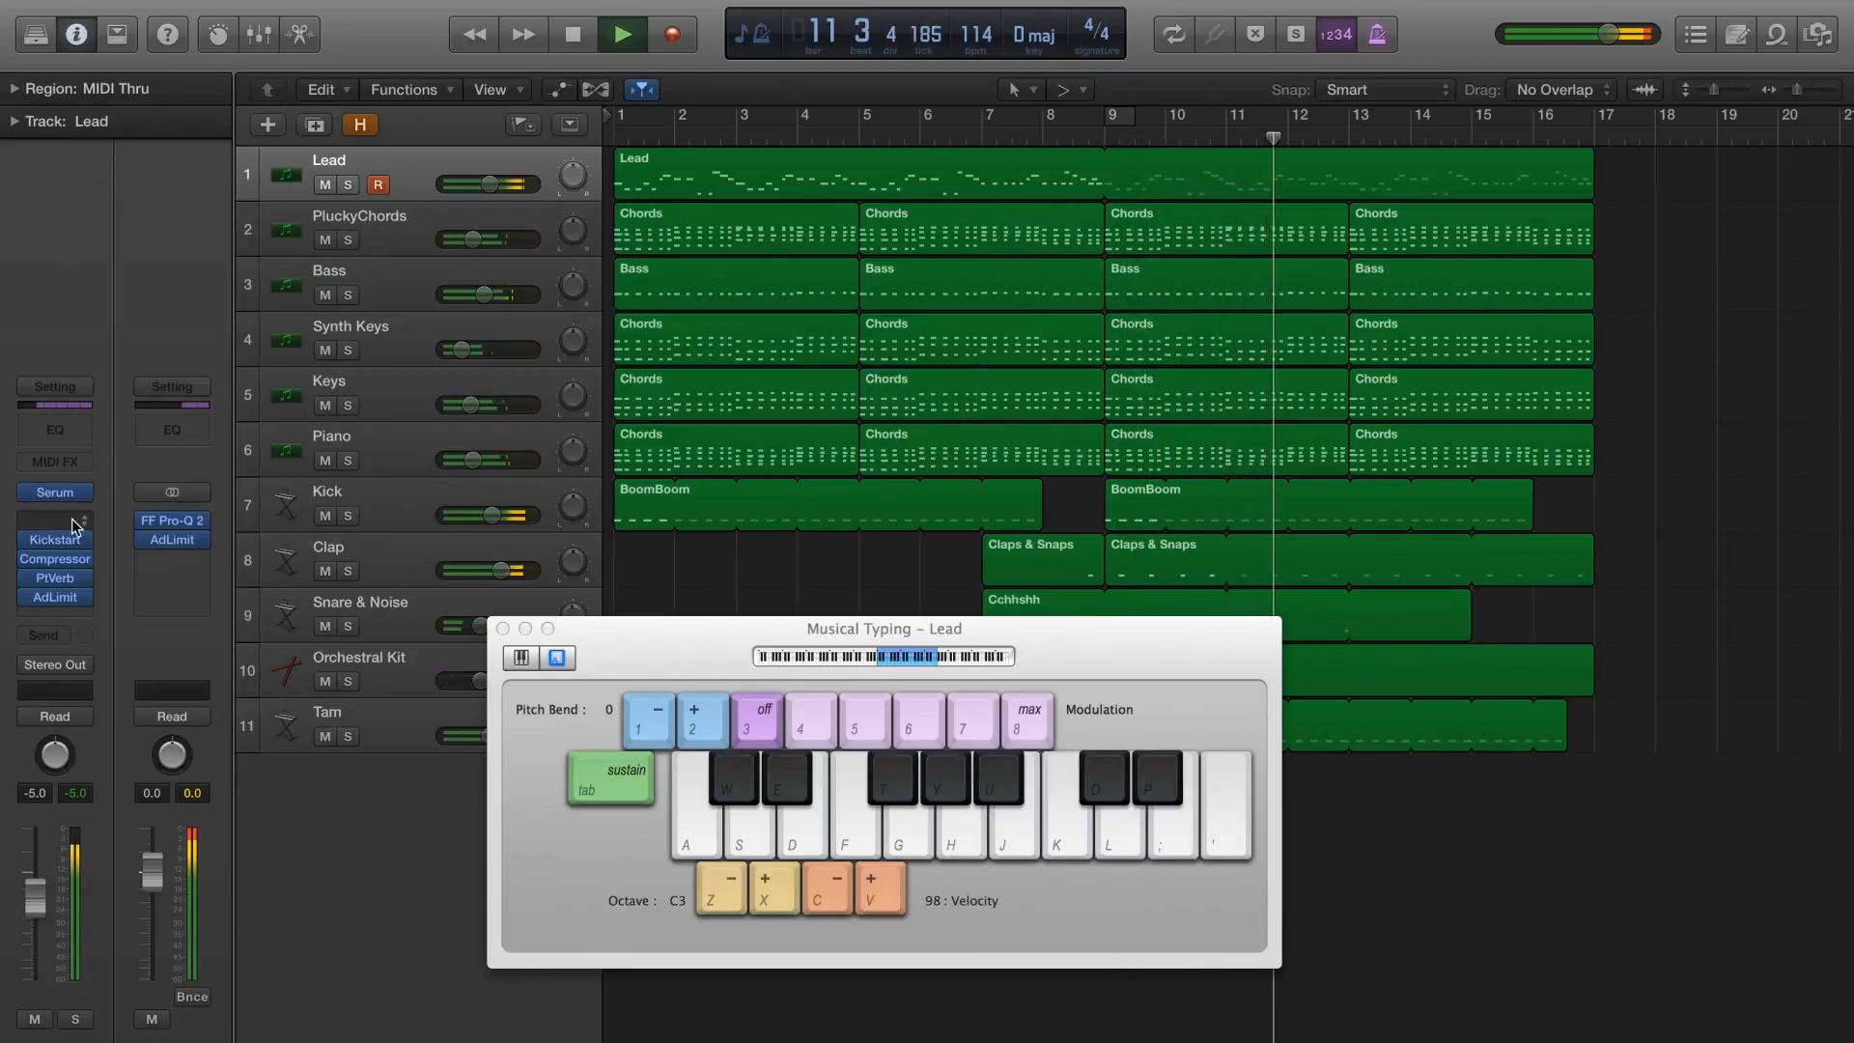
pyautogui.press(';')
pyautogui.press('v')
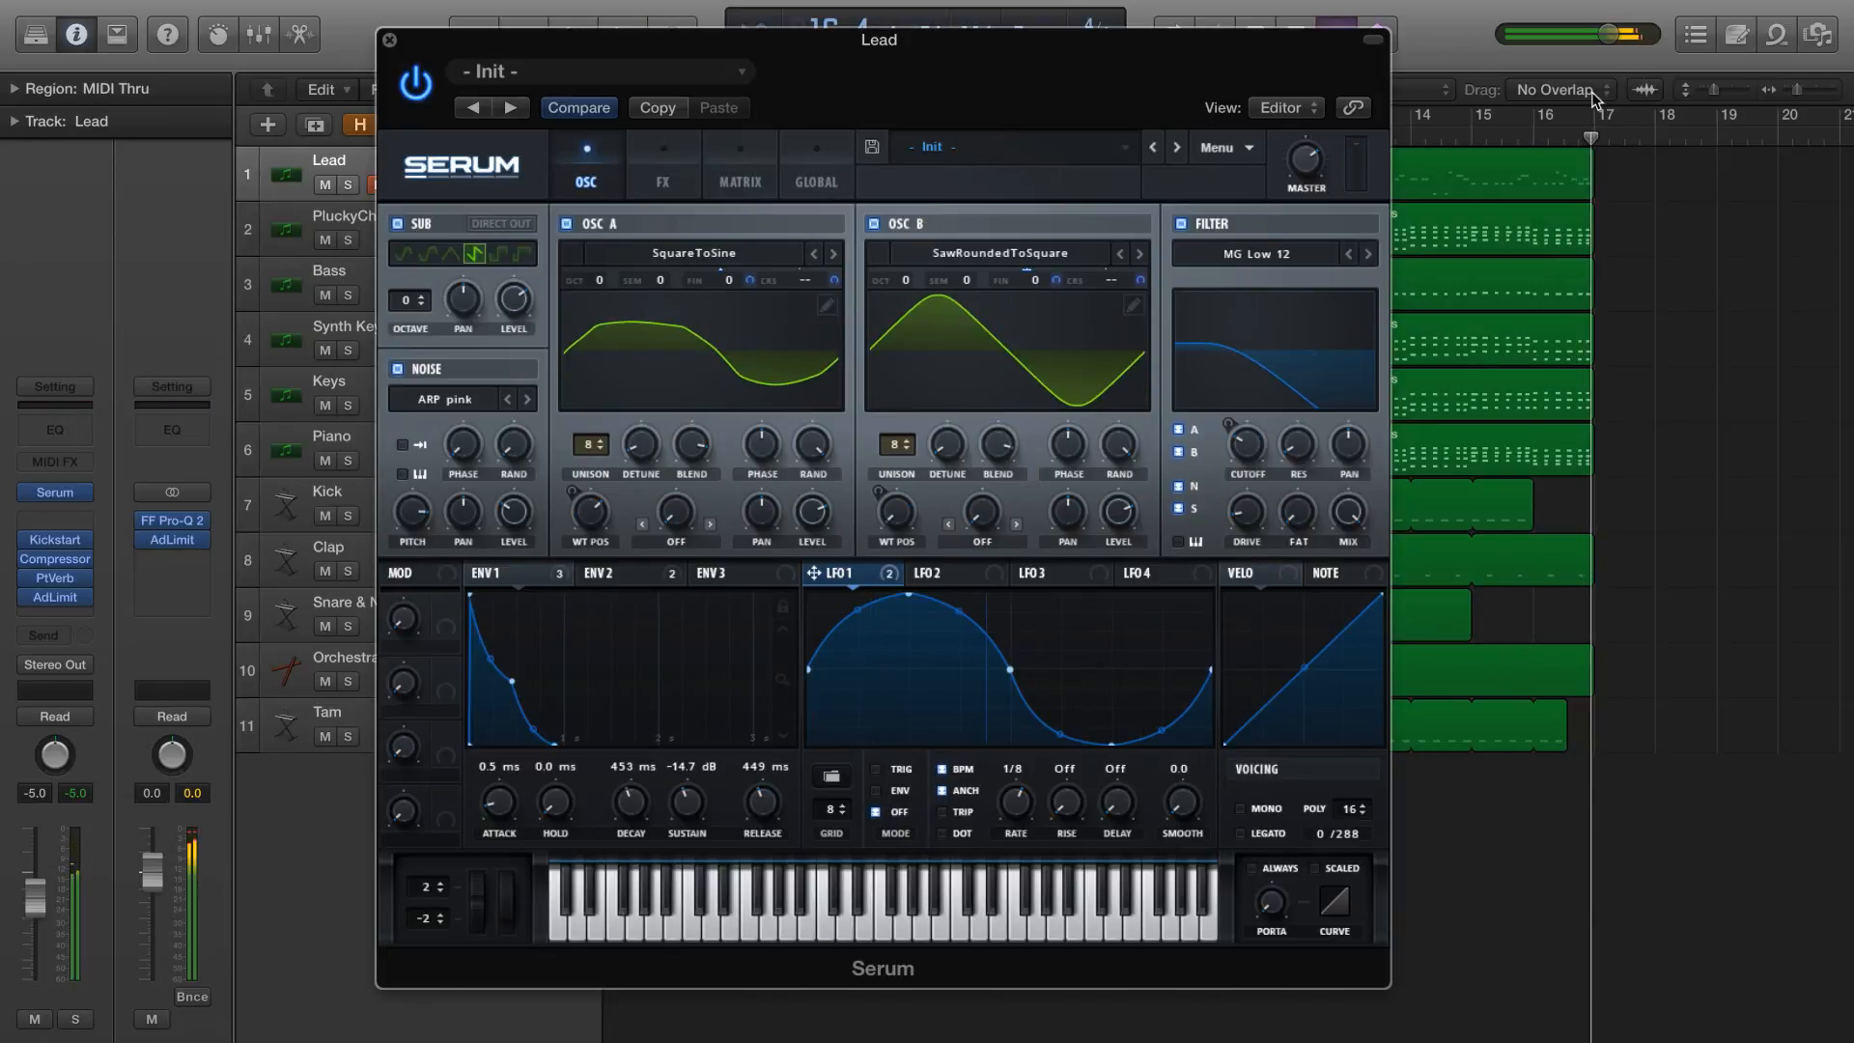
# Return the playhead to bar 1 and close the Serum and Musical Typing windows
pyautogui.moveTo(1522, 126); pyautogui.dragTo(438, 105)
pyautogui.click(389, 40)
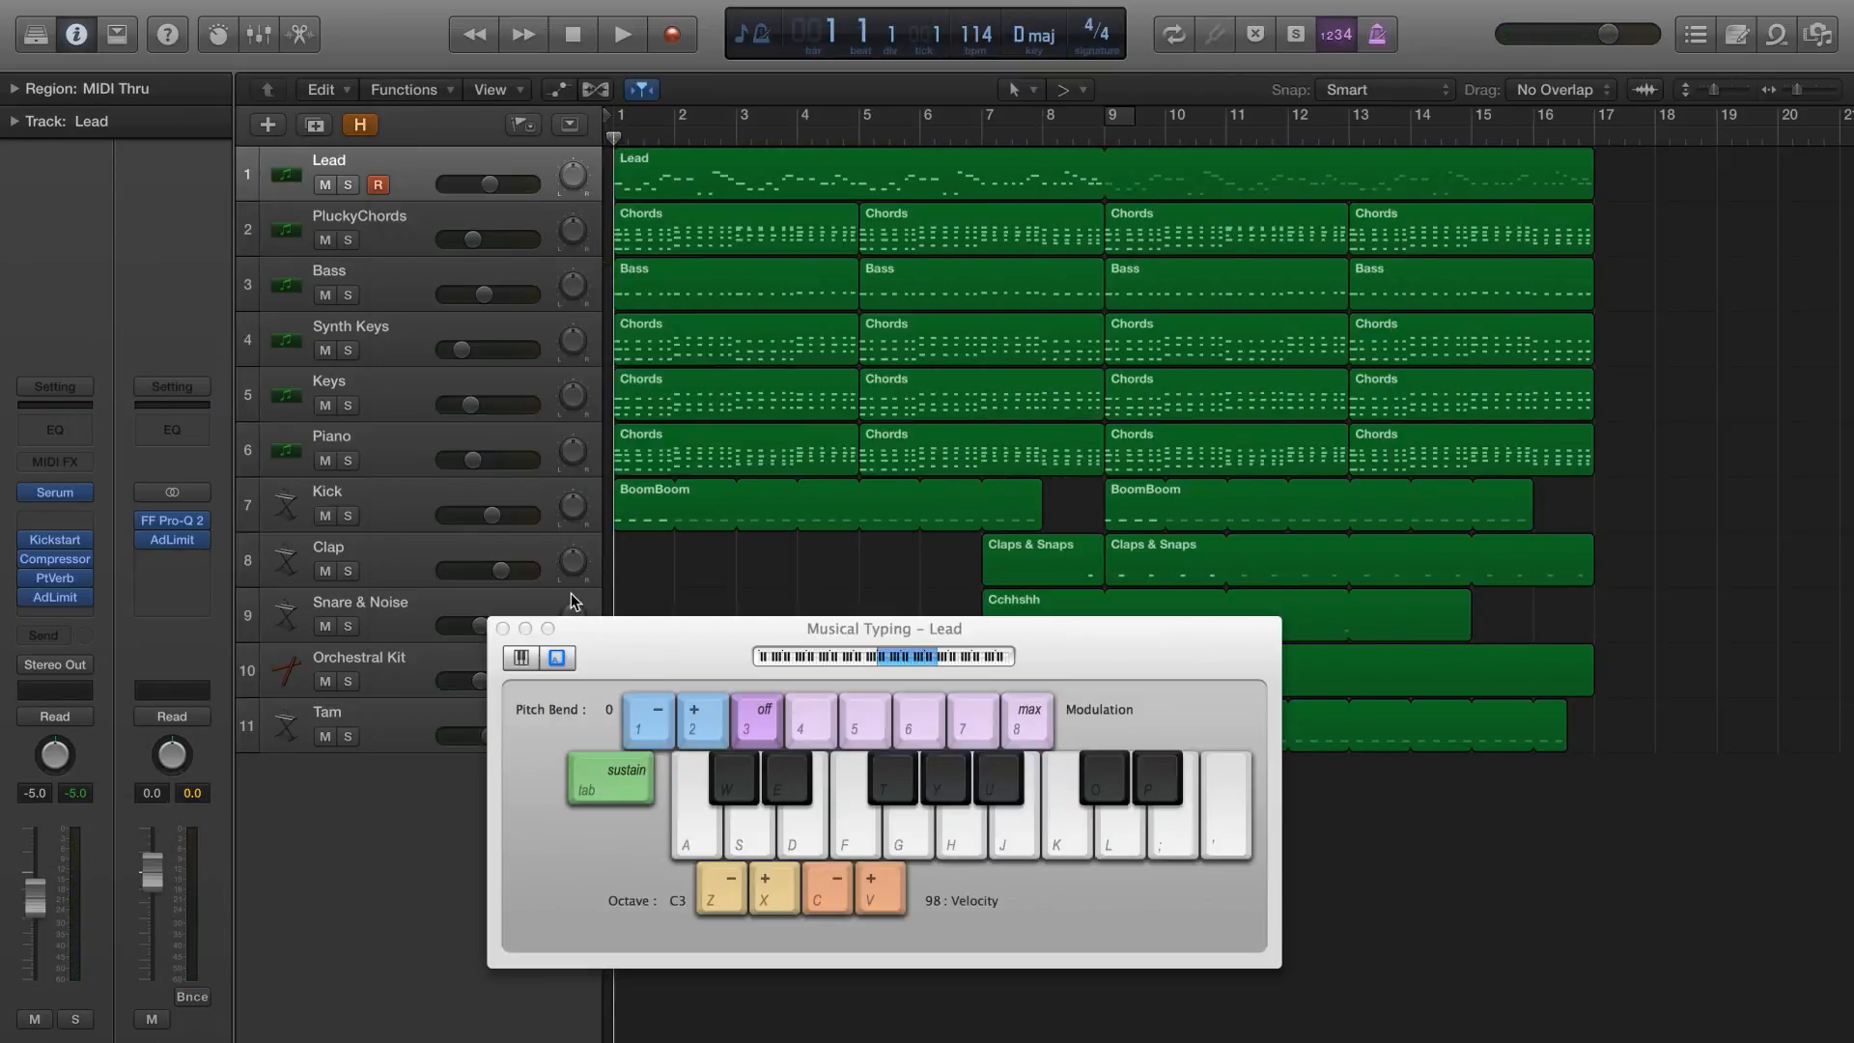
pyautogui.click(503, 628)
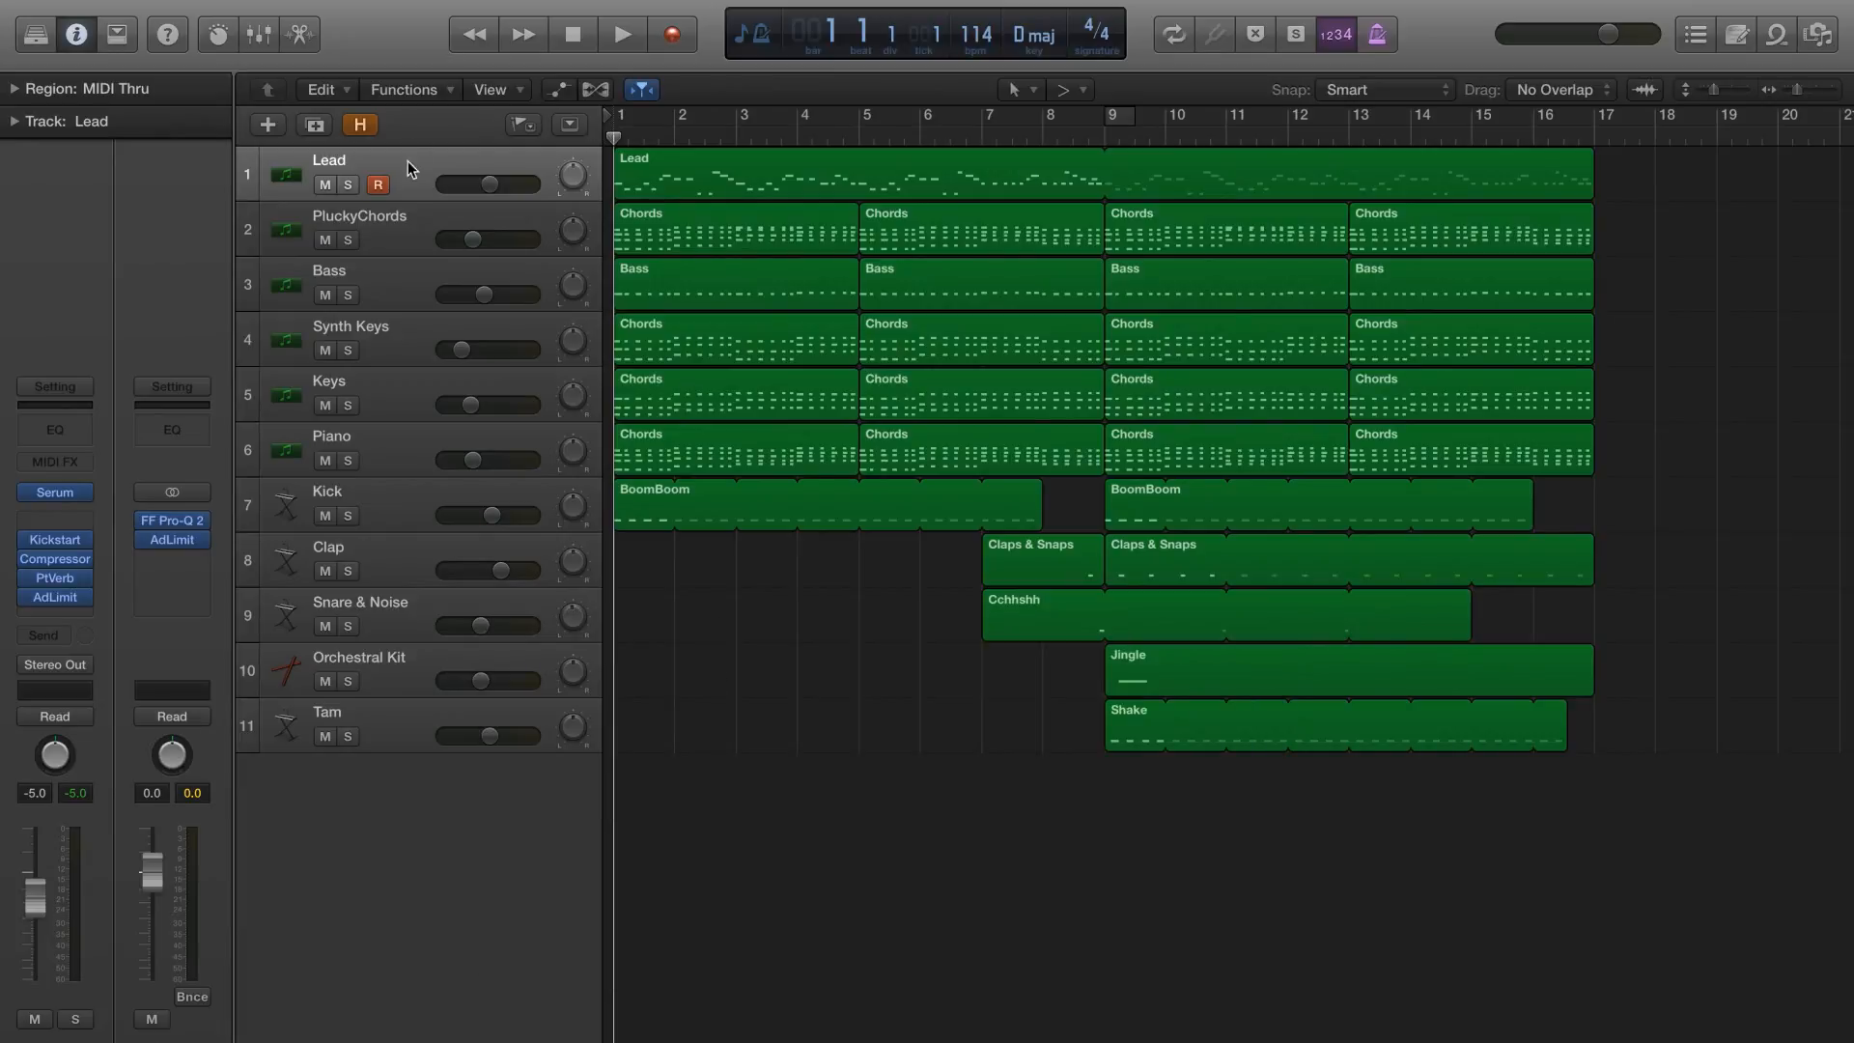